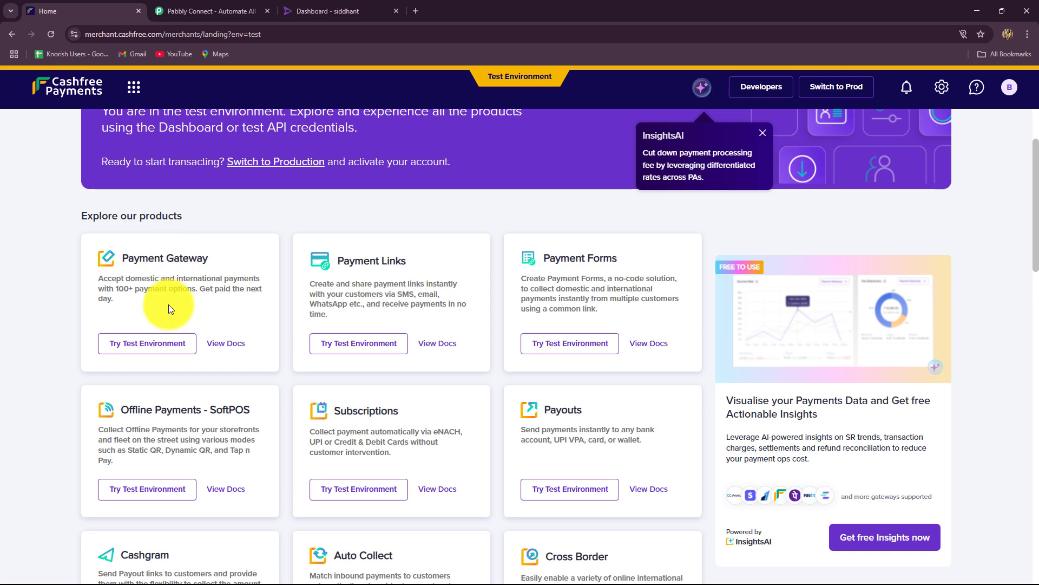
Review the Cashfree Payment Gateway test overview charts, then move to the Pabbly Connect website.
left_click(158, 341)
left_click(320, 15)
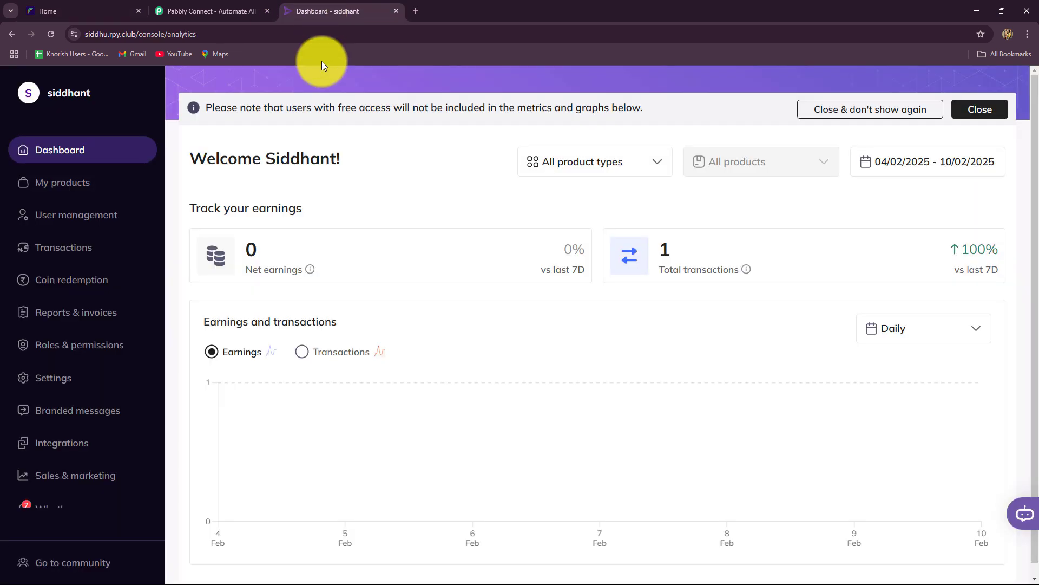
left_click(82, 9)
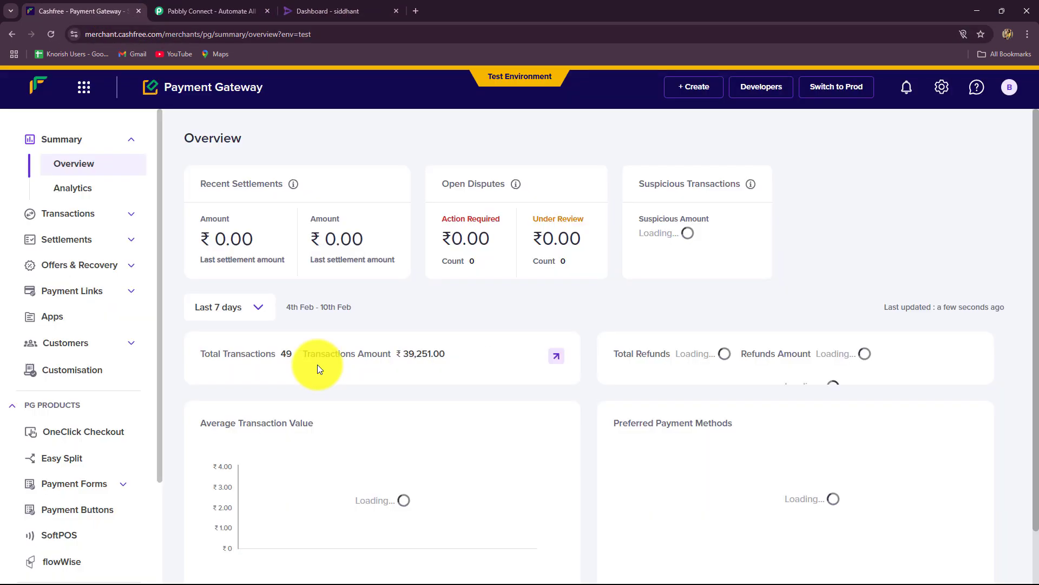
scroll(302, 382, "down", 4)
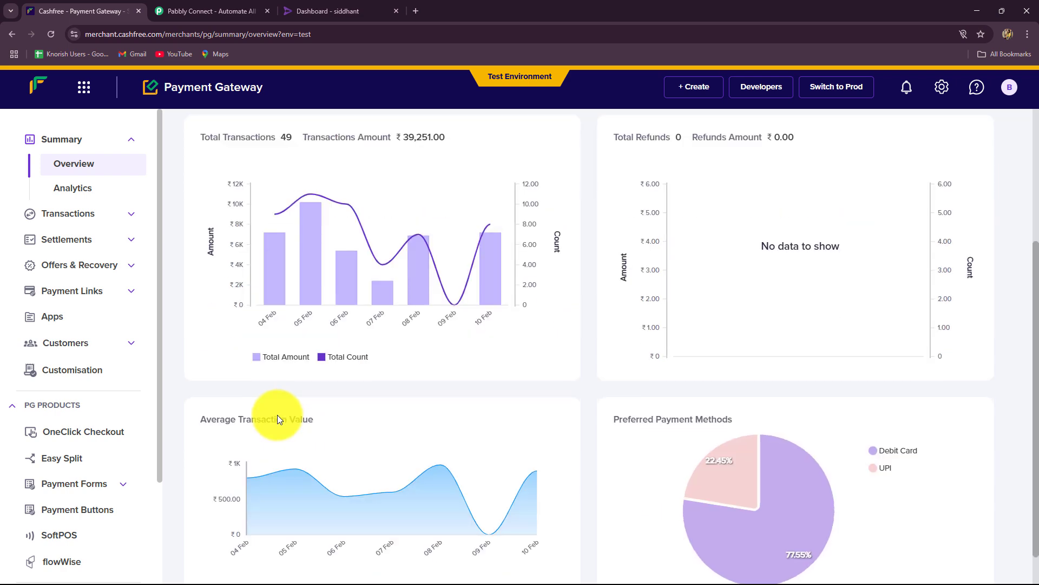
left_click(316, 12)
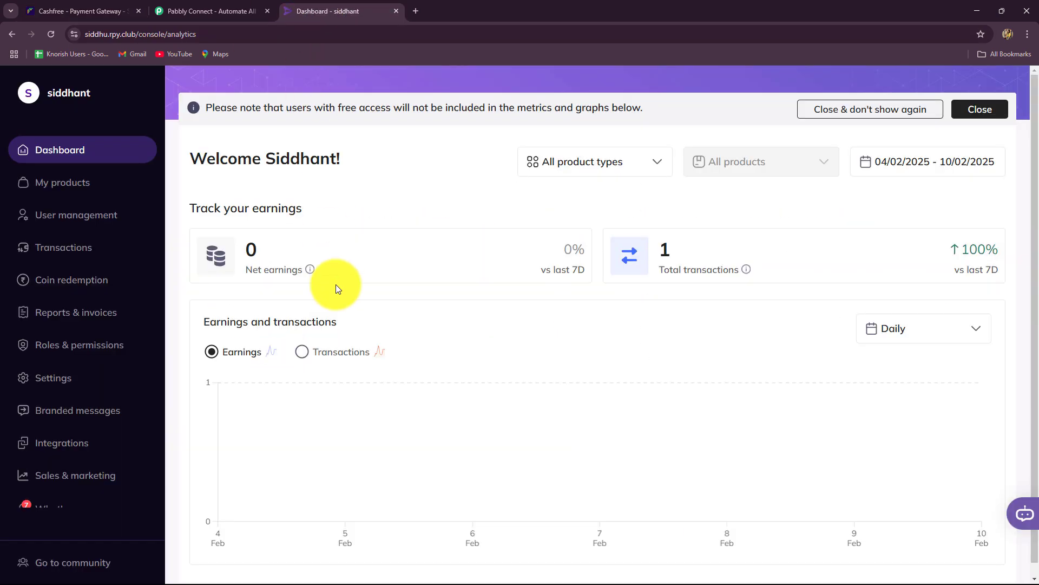
left_click(200, 8)
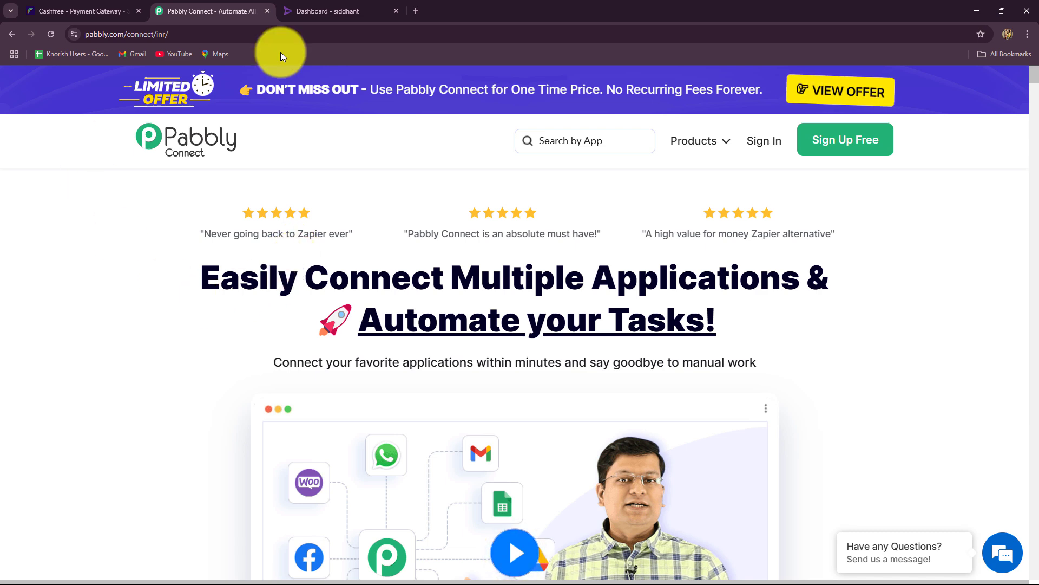
mouse_move(280, 52)
left_click(721, 160)
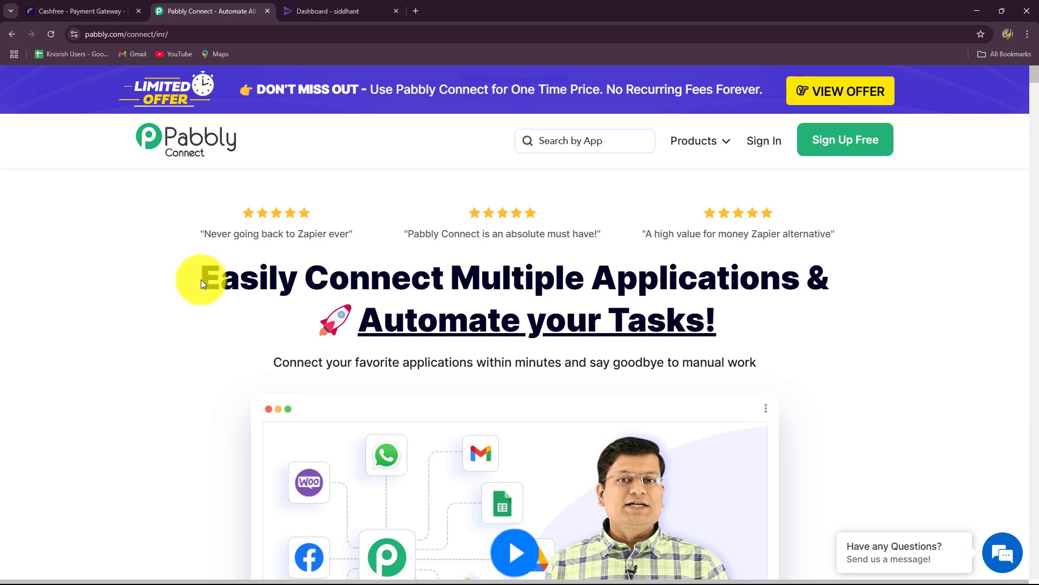
left_click_drag(200, 279, 852, 339)
left_click(852, 339)
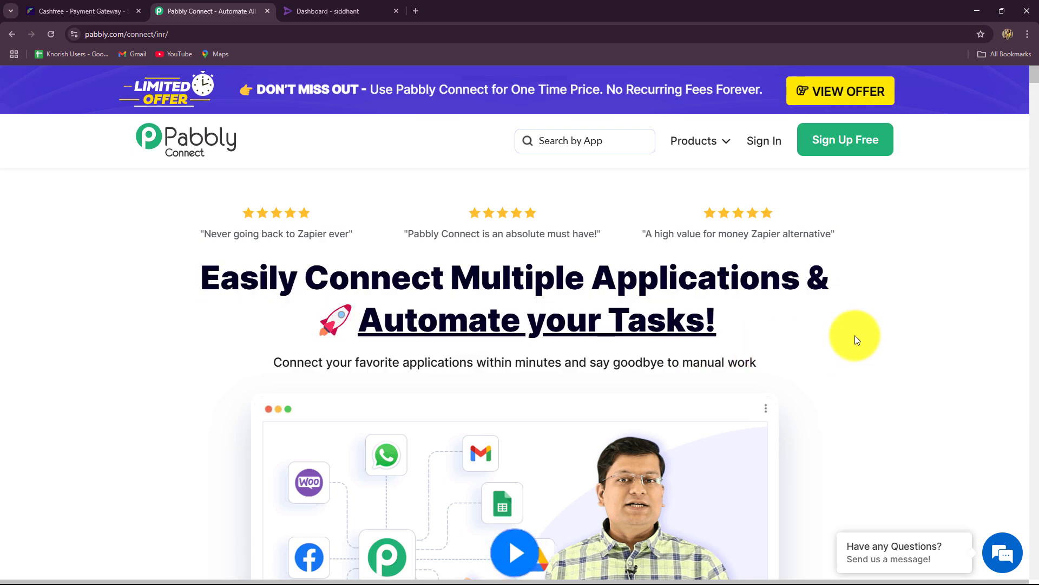
left_click(93, 7)
left_click(341, 11)
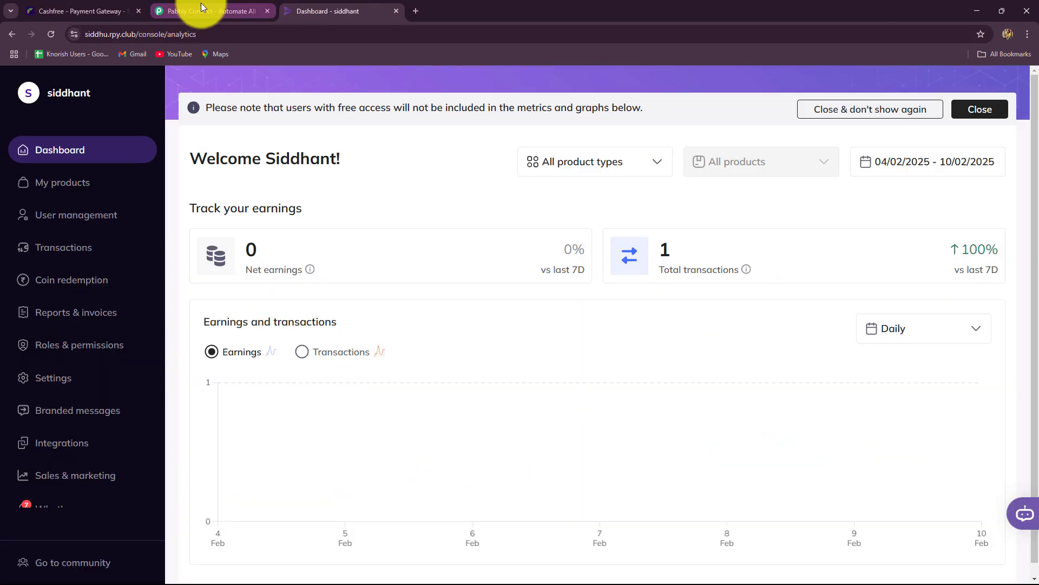
left_click(201, 8)
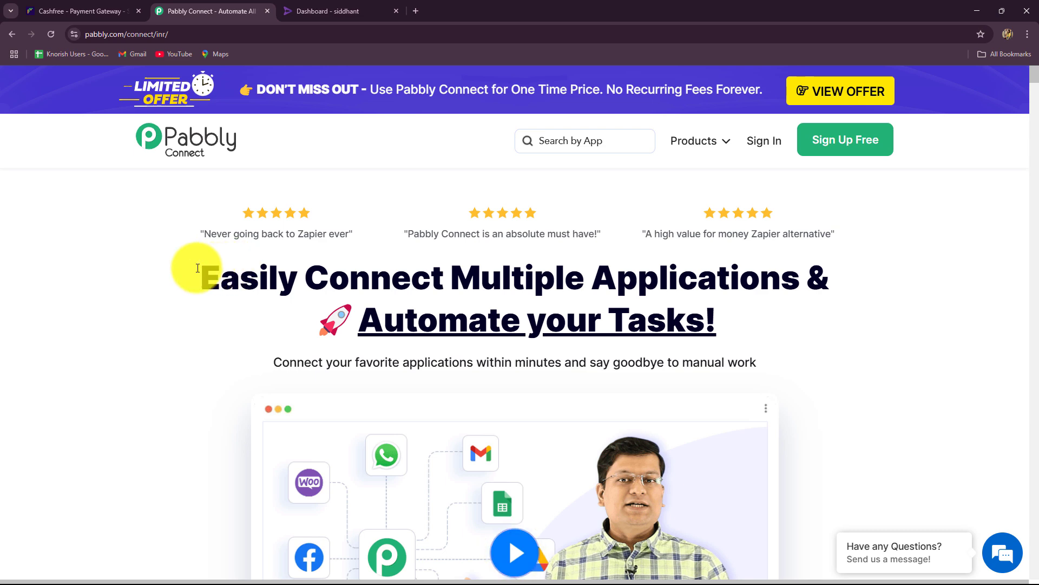
left_click(311, 13)
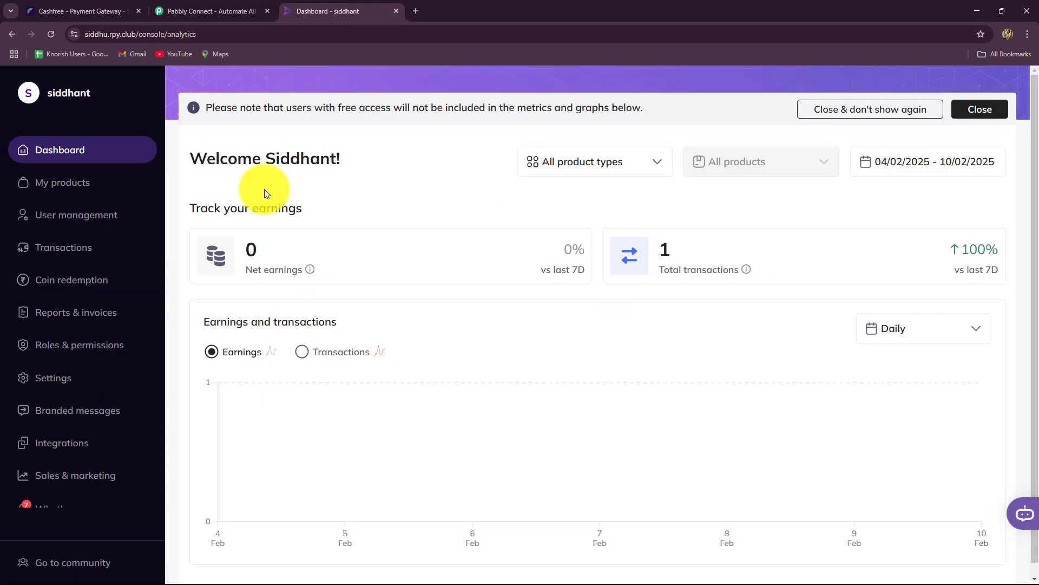
left_click(89, 10)
left_click(211, 10)
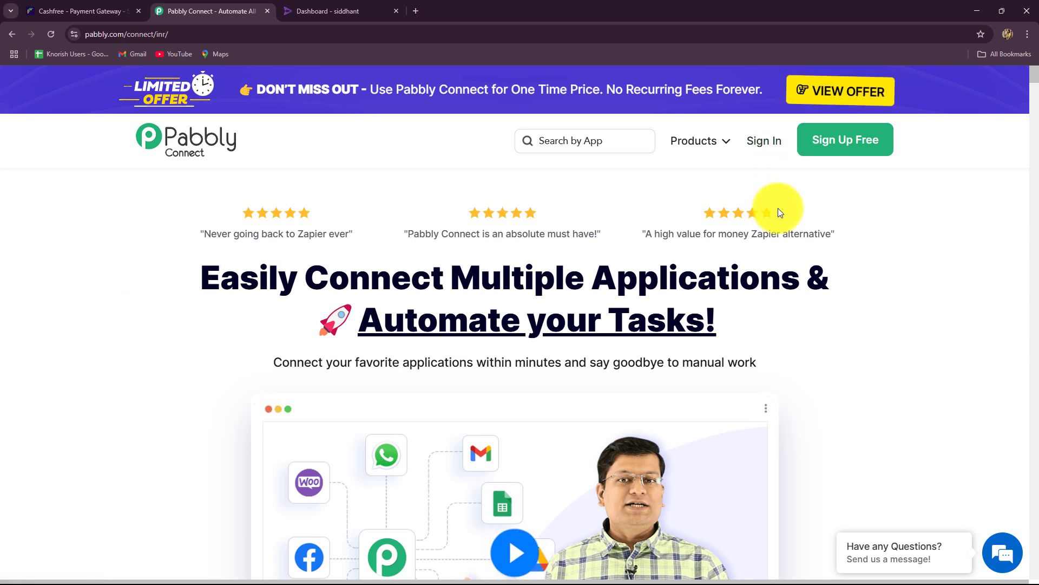
left_click(161, 36)
left_click(75, 233)
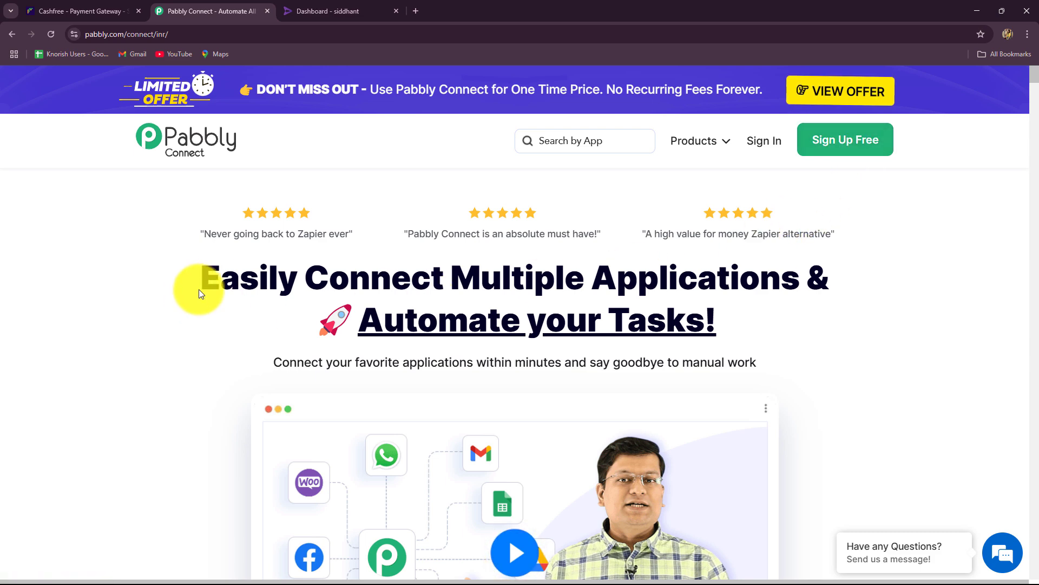
left_click_drag(819, 384, 882, 359)
left_click(882, 359)
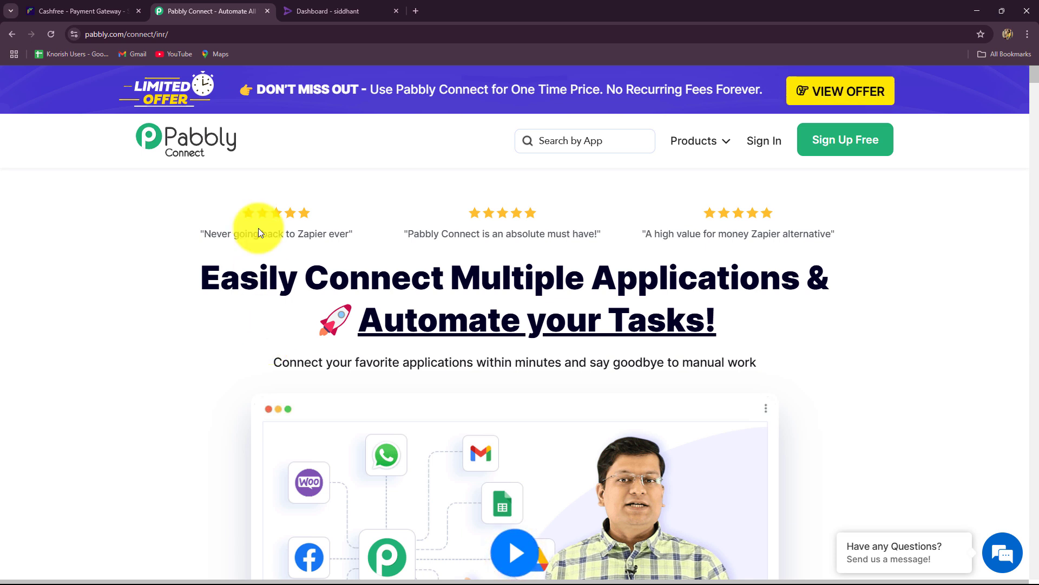
left_click(763, 141)
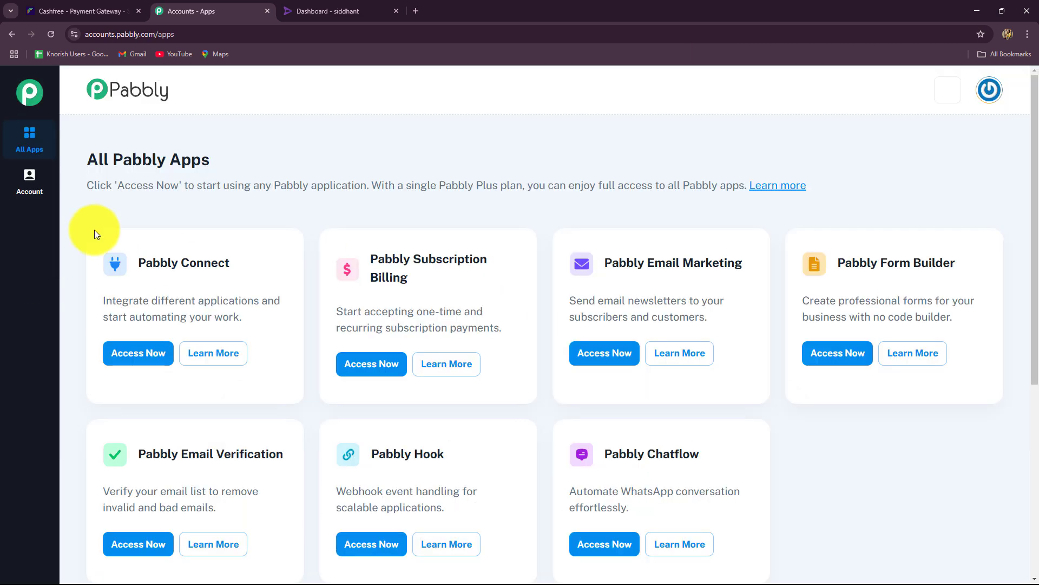
Launch Pabbly Connect from the All Pabbly Apps page.
left_click_drag(88, 158, 209, 159)
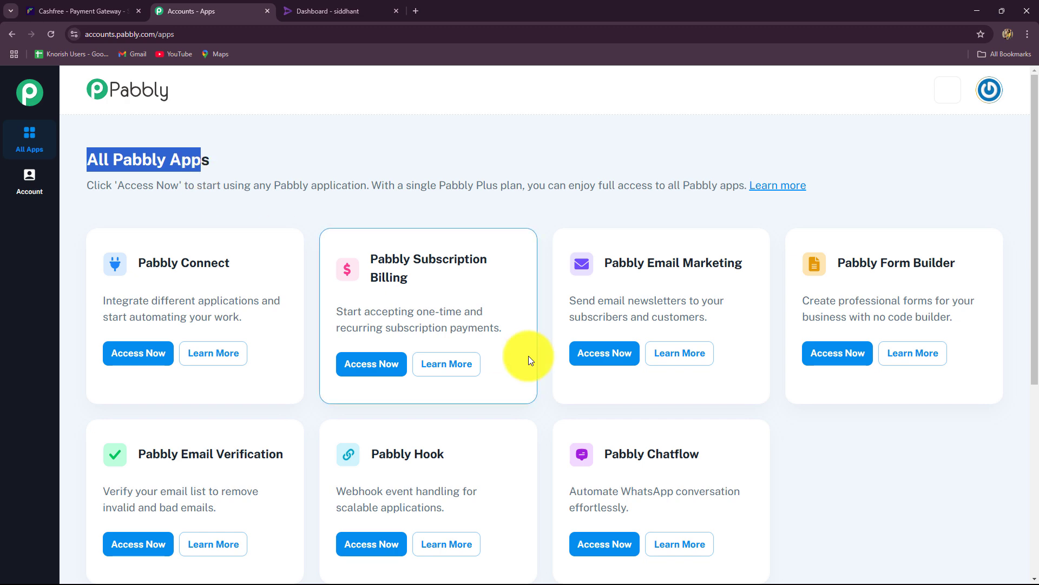
scroll(528, 358, "down", 5)
scroll(530, 359, "up", 4)
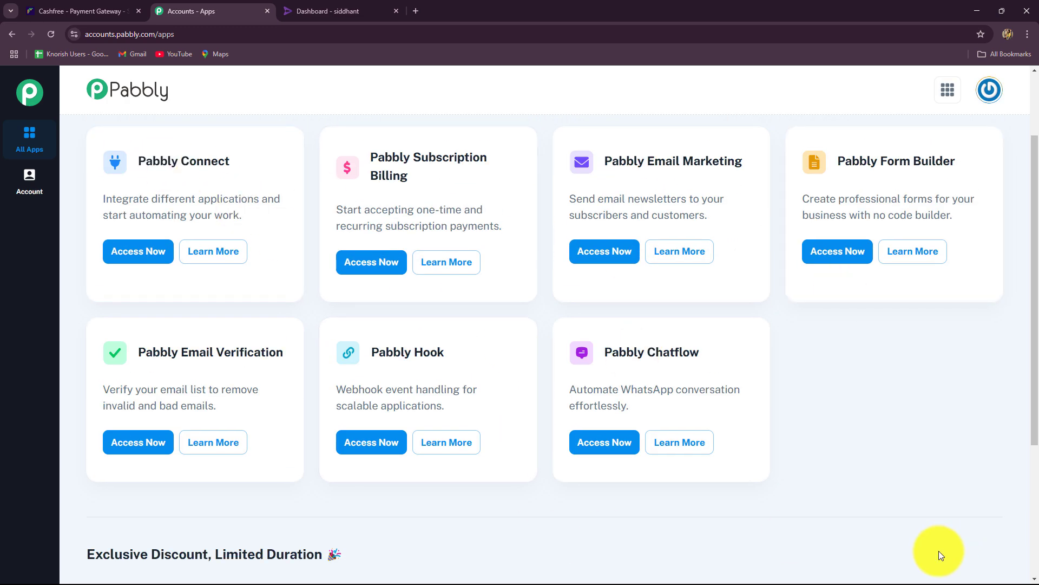
scroll(938, 551, "up", 2)
left_click_drag(139, 263, 255, 273)
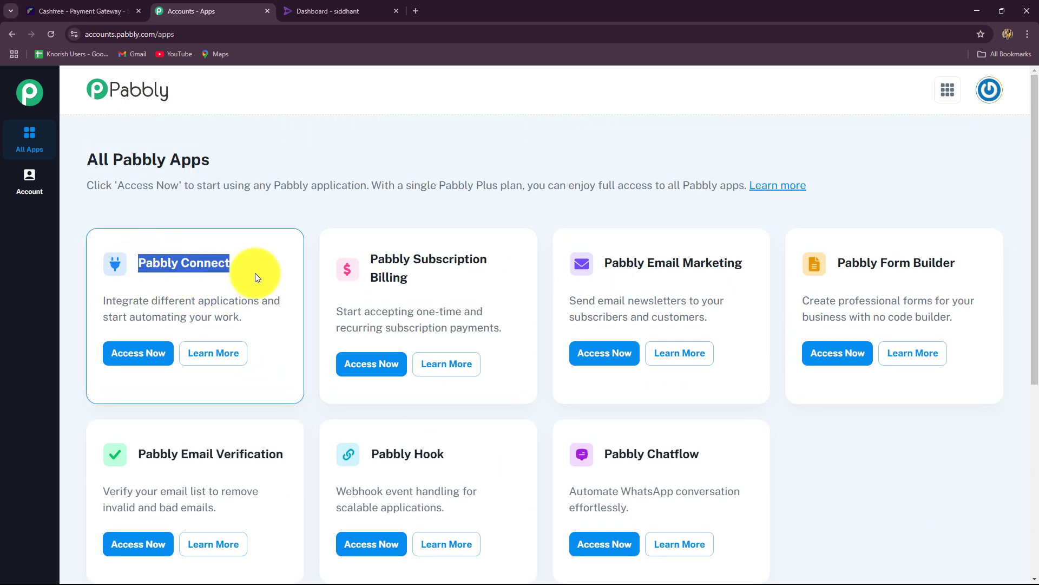
left_click(148, 365)
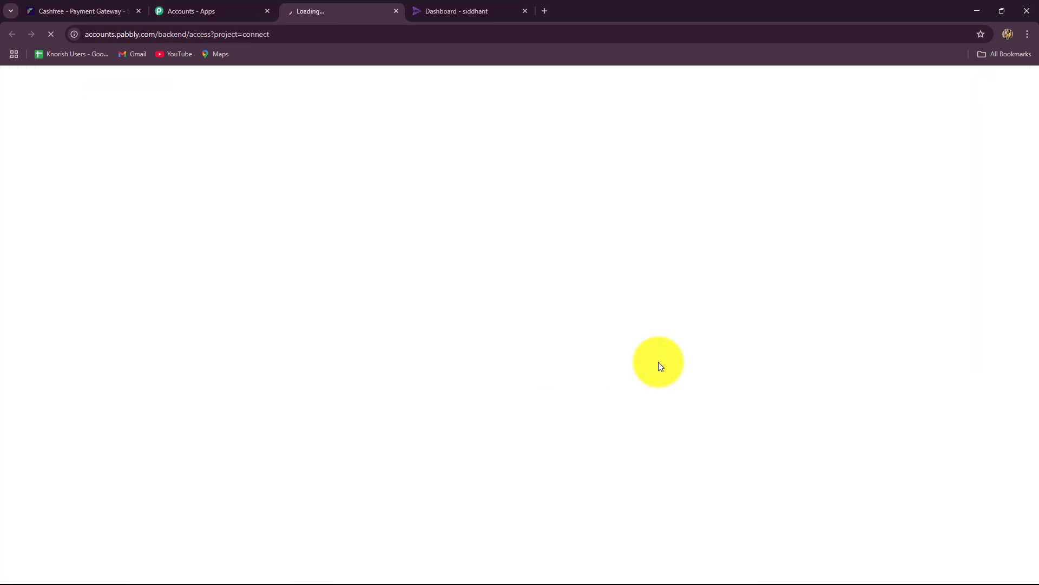
Review the dashboard's 3000 allotted tasks, folder list and empty workflows, then begin a new workflow.
scroll(659, 363, "down", 4)
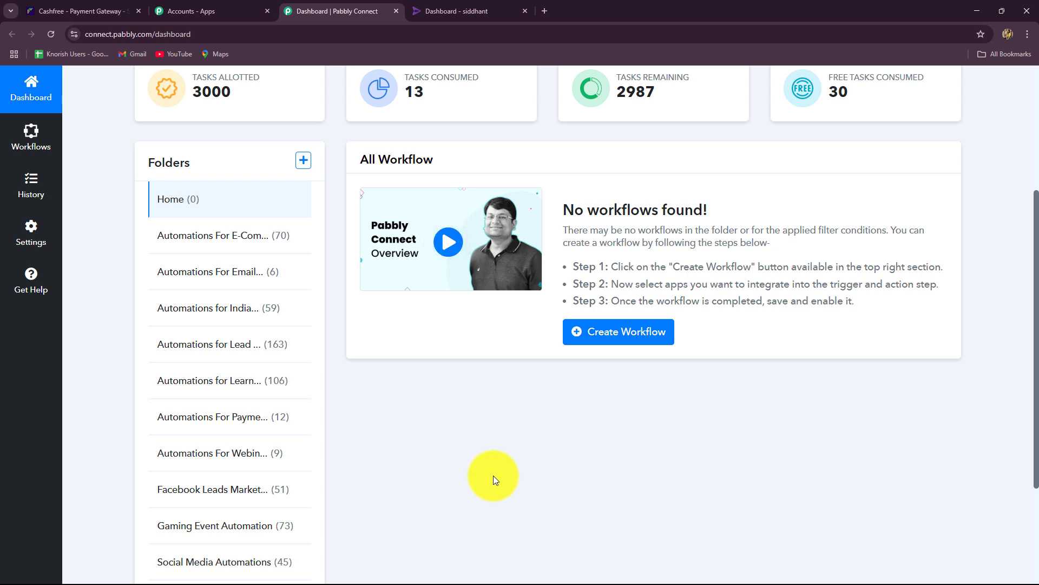
scroll(493, 476, "down", 2)
scroll(493, 476, "up", 5)
scroll(492, 475, "down", 5)
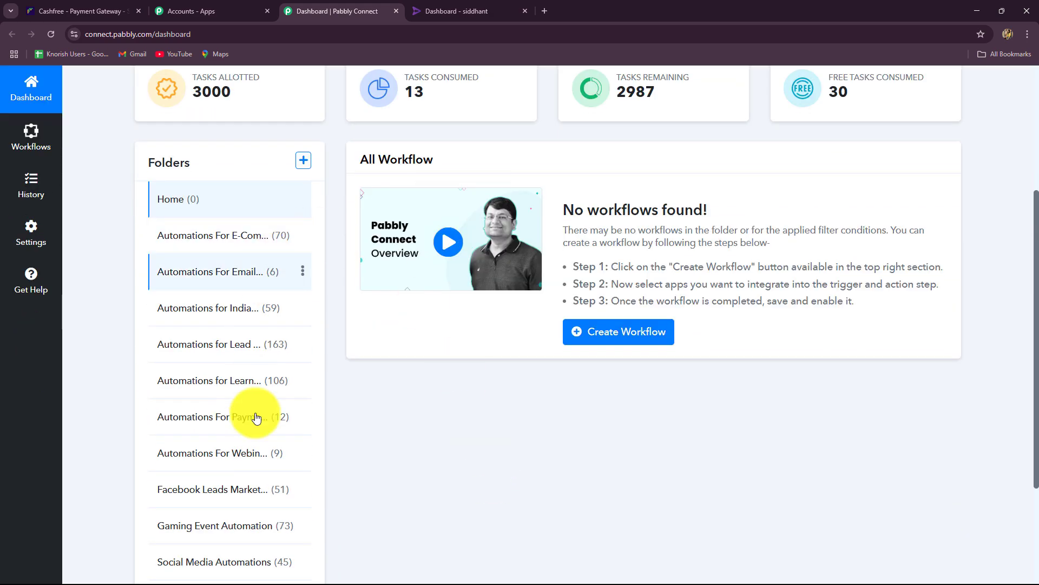
scroll(215, 327, "down", 3)
scroll(216, 327, "up", 7)
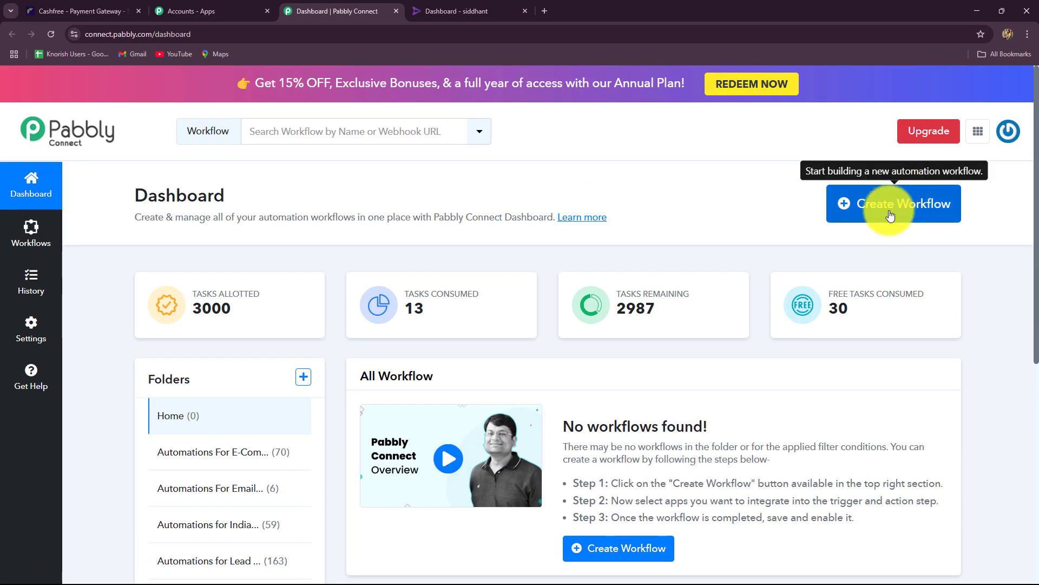
left_click(889, 216)
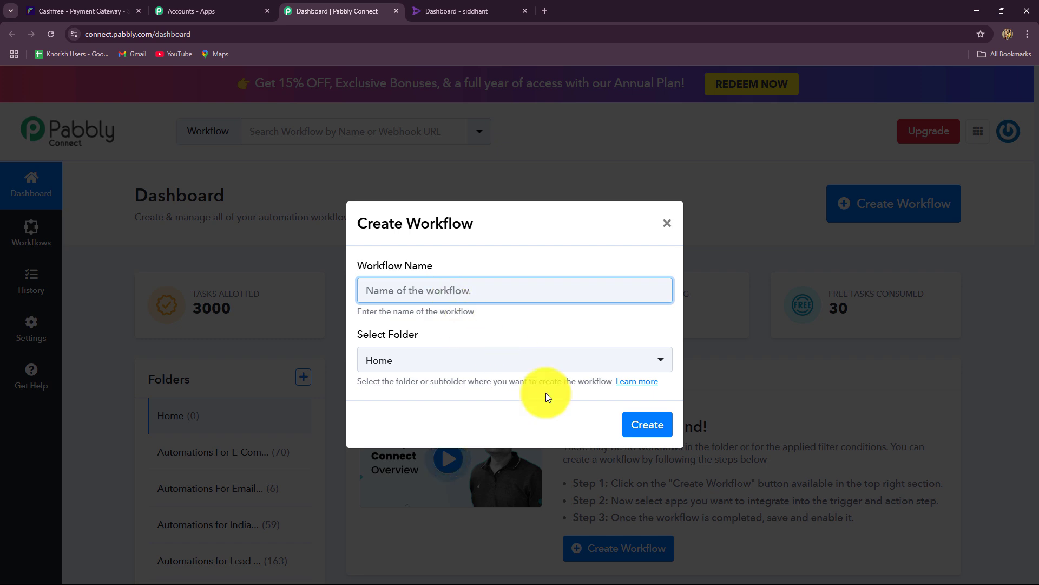
Name the workflow 'Enroll Rigi User on Cashfree Payment' and browse the available folders.
type("Enroll Rigi User on Cashfree Payment")
left_click(450, 333)
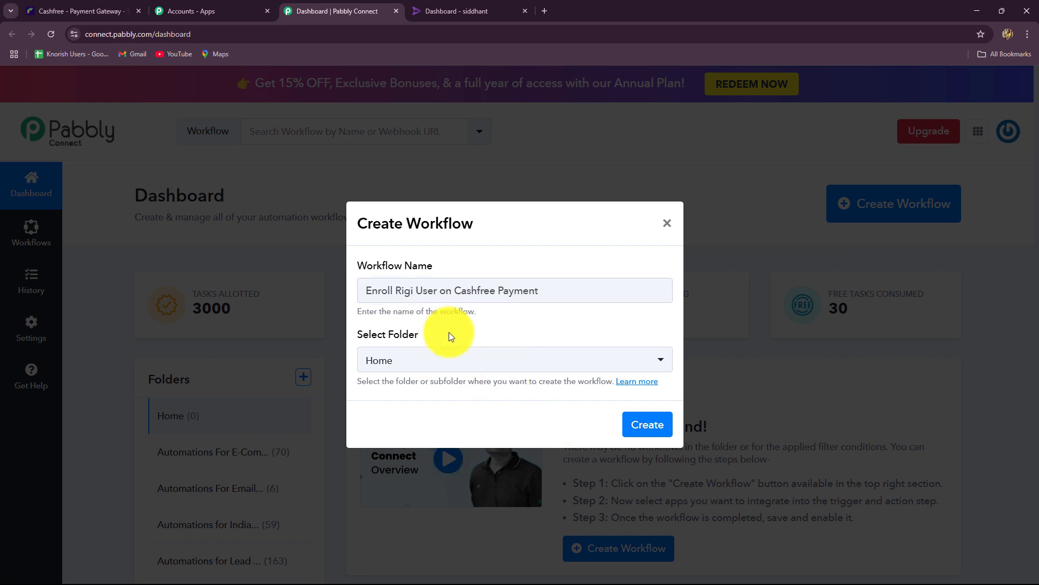
left_click(449, 364)
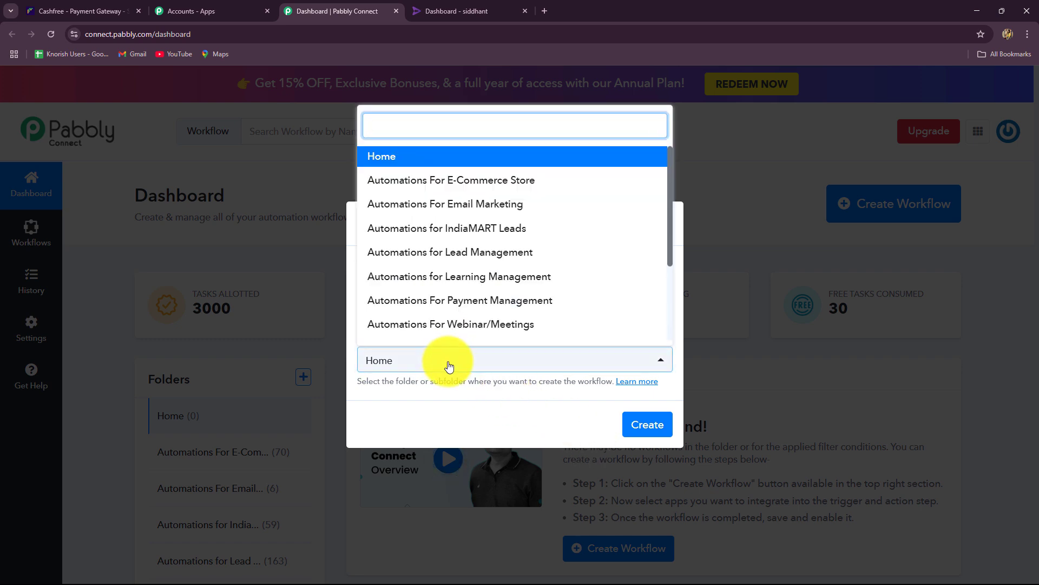
scroll(434, 282, "down", 2)
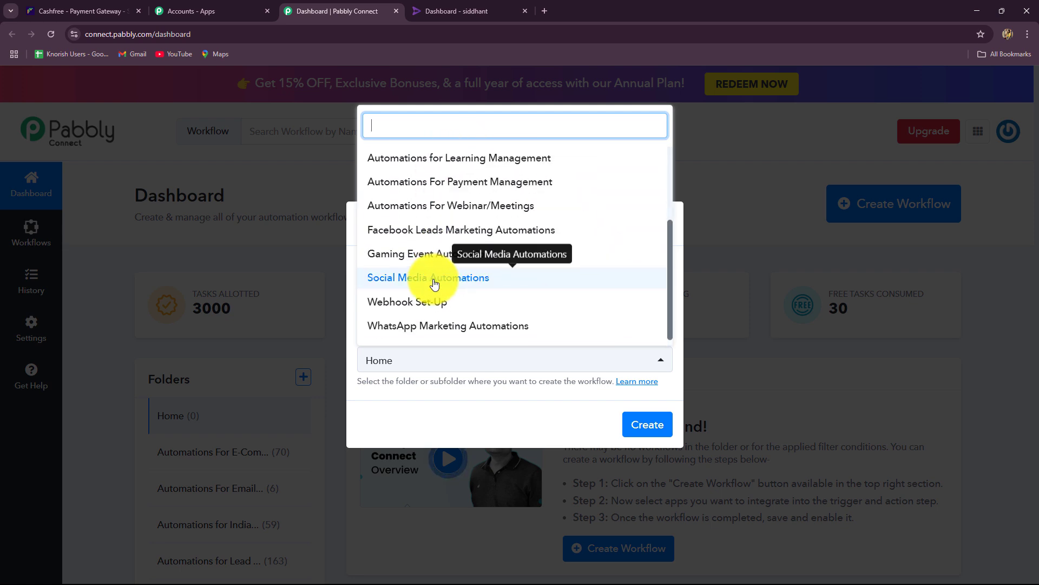
scroll(434, 282, "up", 4)
scroll(517, 305, "down", 1)
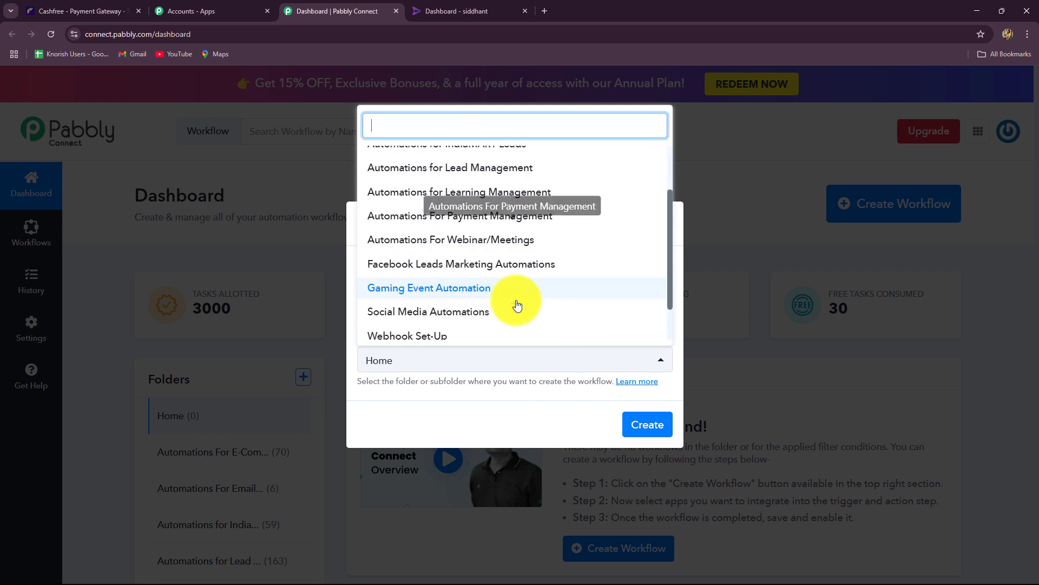
scroll(517, 304, "up", 2)
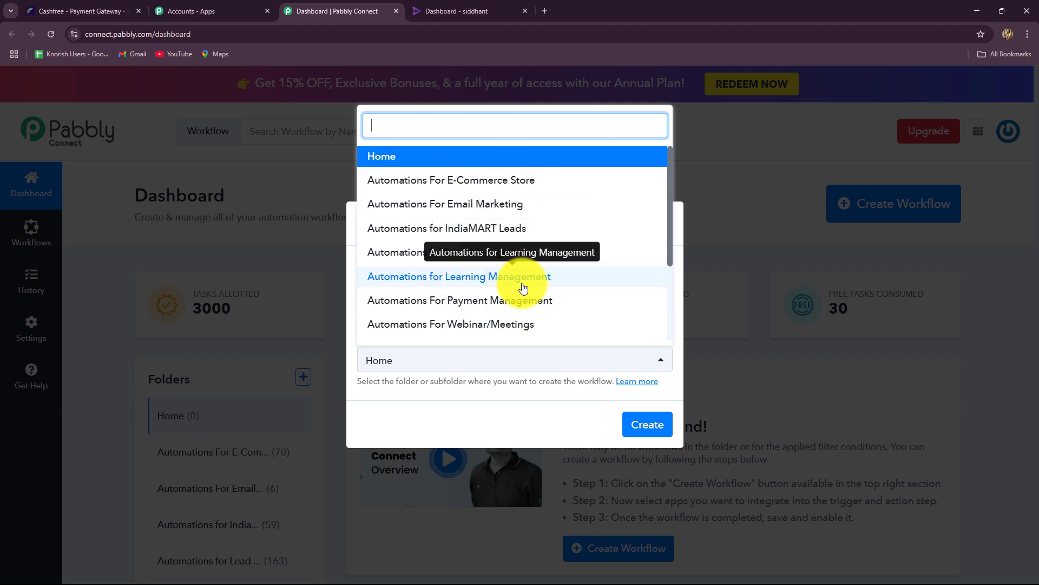
Place the workflow in the Automations for Learning Management folder and create it.
left_click(451, 14)
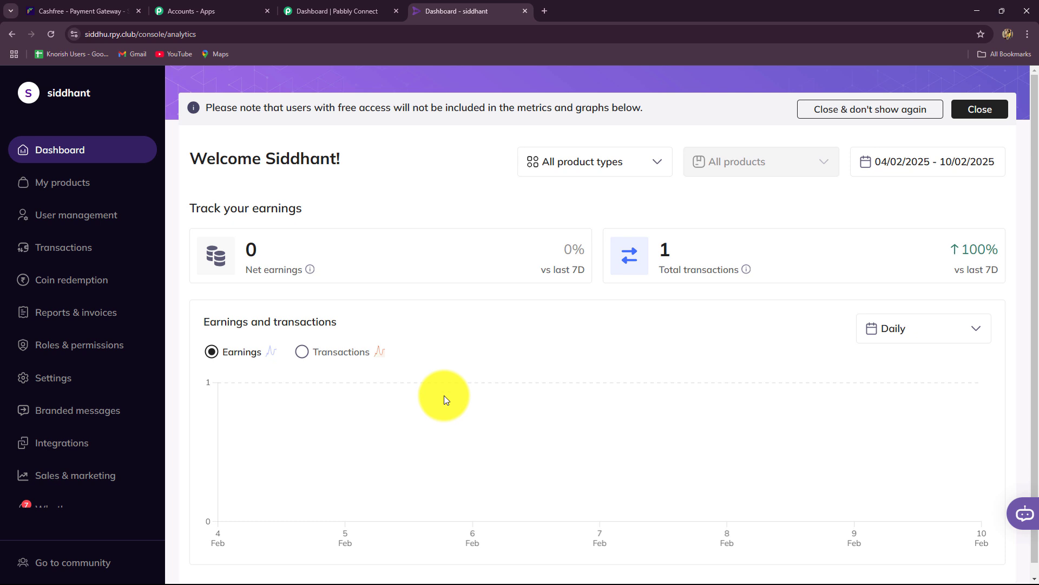
left_click(317, 4)
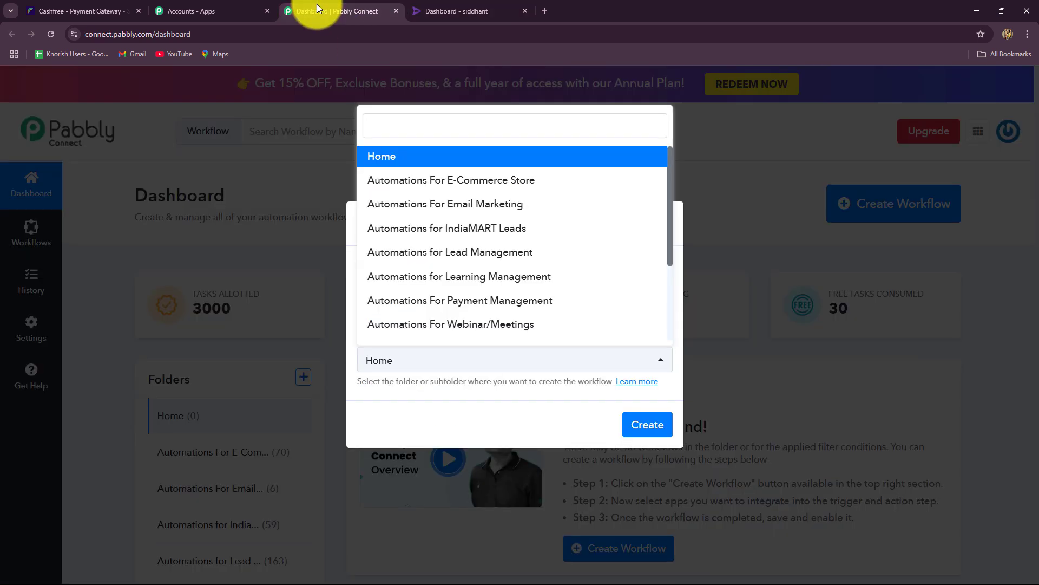
left_click(479, 258)
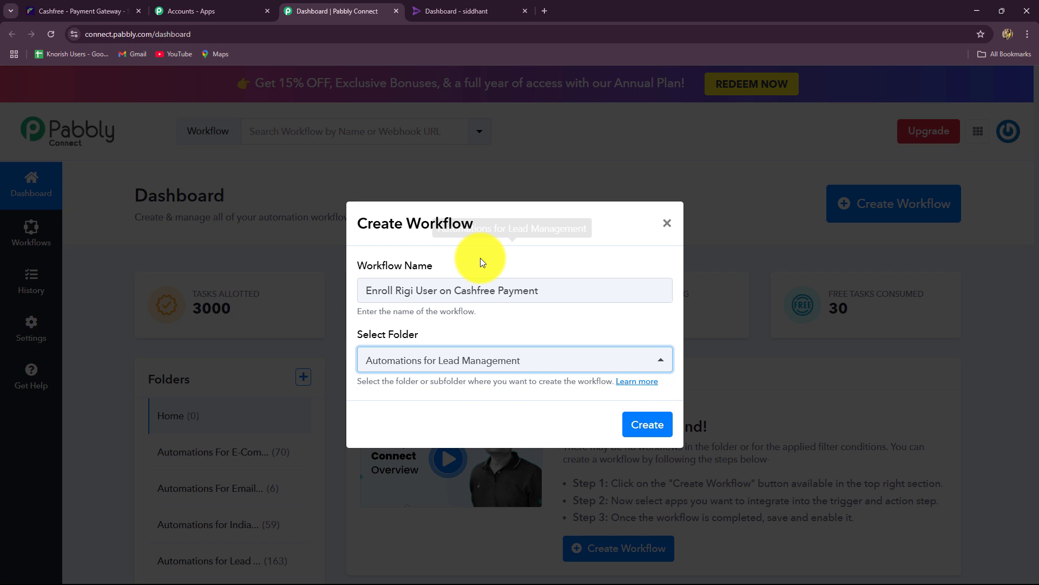
left_click(431, 363)
left_click(460, 279)
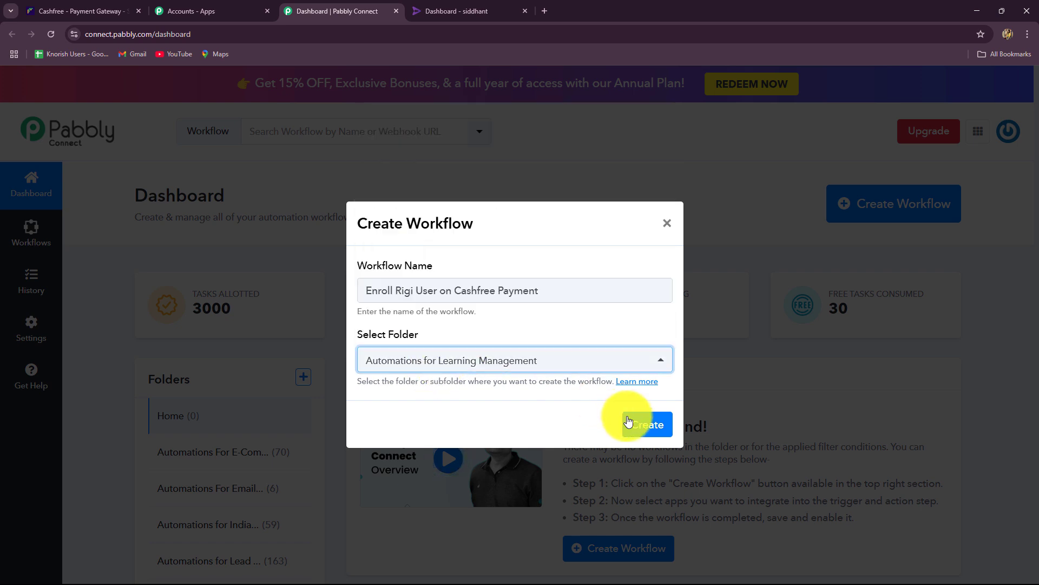
left_click(638, 424)
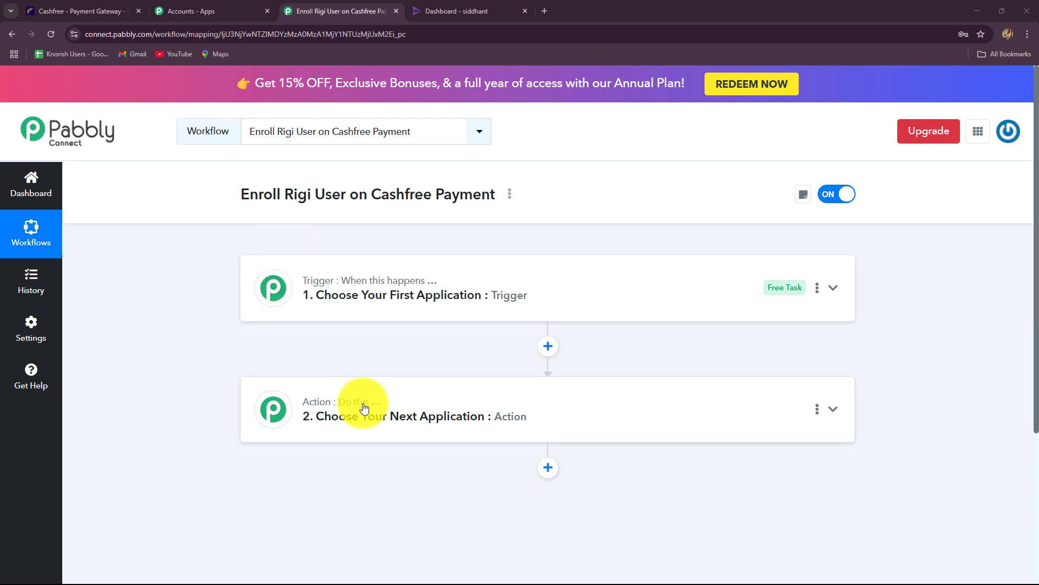
Look over the blank Trigger and Action steps in the workflow editor.
mouse_move(364, 408)
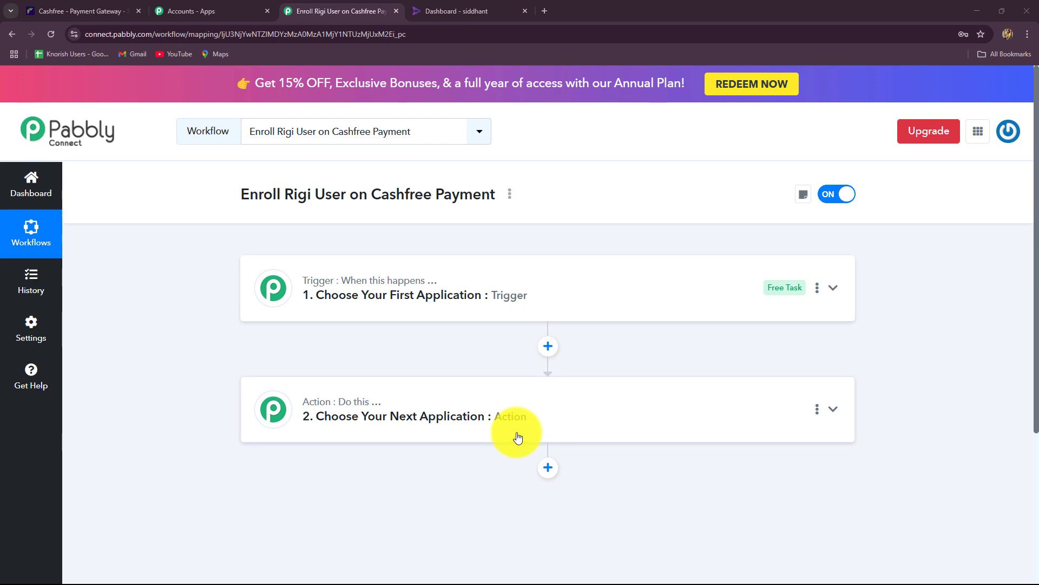
Search 'Cash', set Cashfree as the trigger app, and browse its trigger events.
left_click(373, 277)
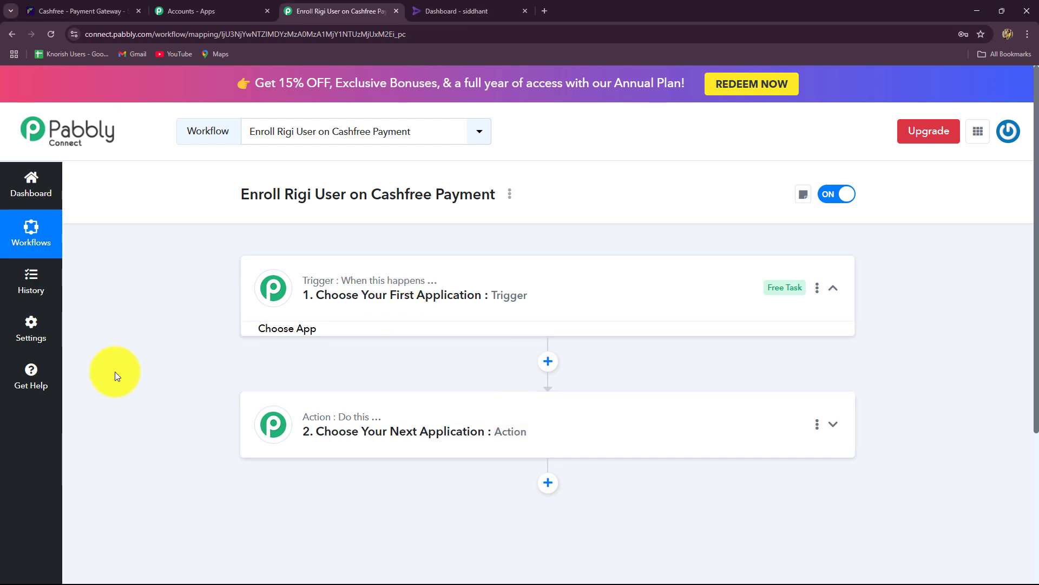
scroll(175, 361, "down", 4)
scroll(175, 357, "up", 2)
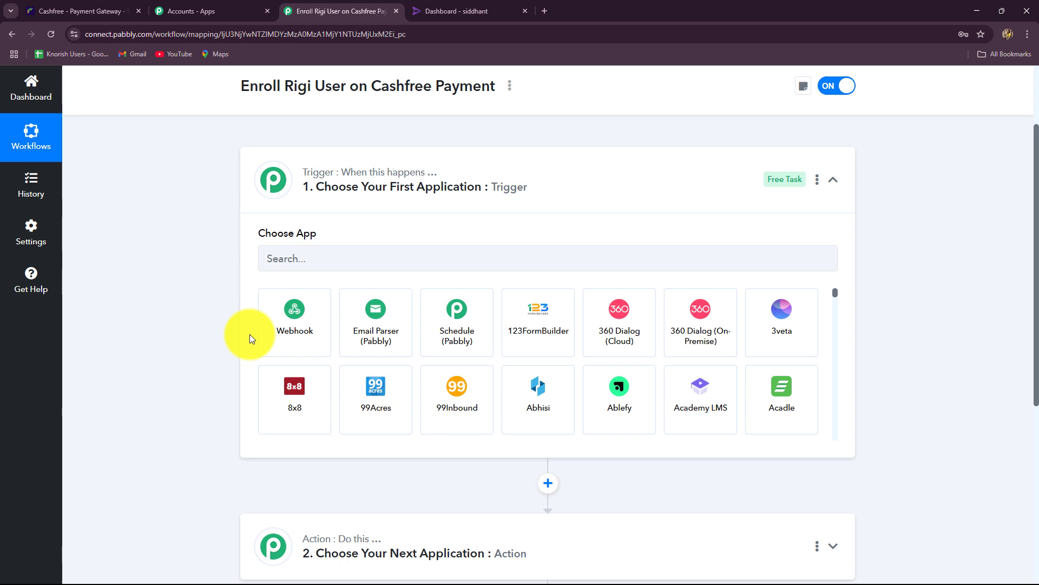
left_click(328, 268)
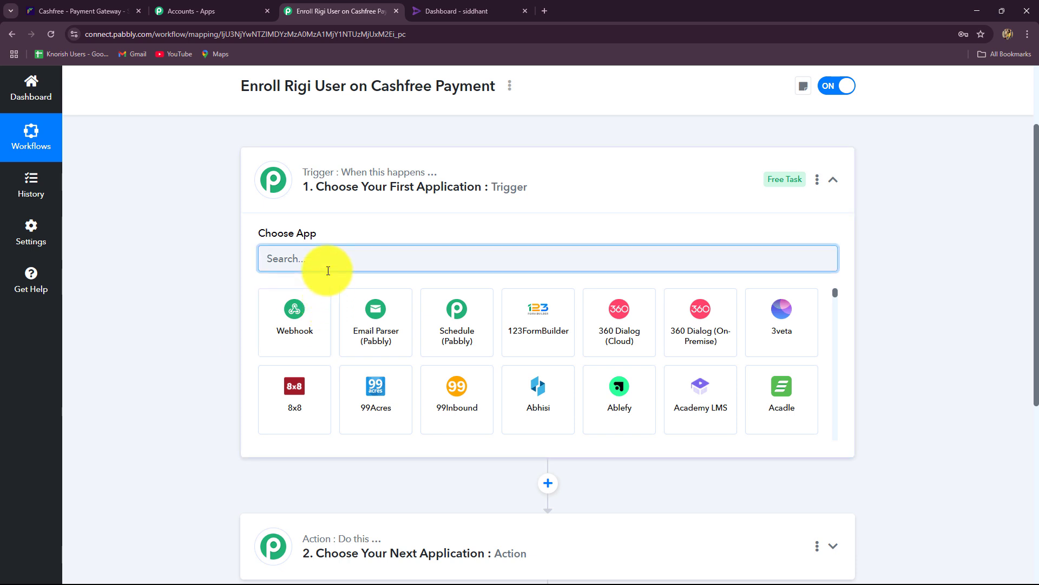
type("Cash")
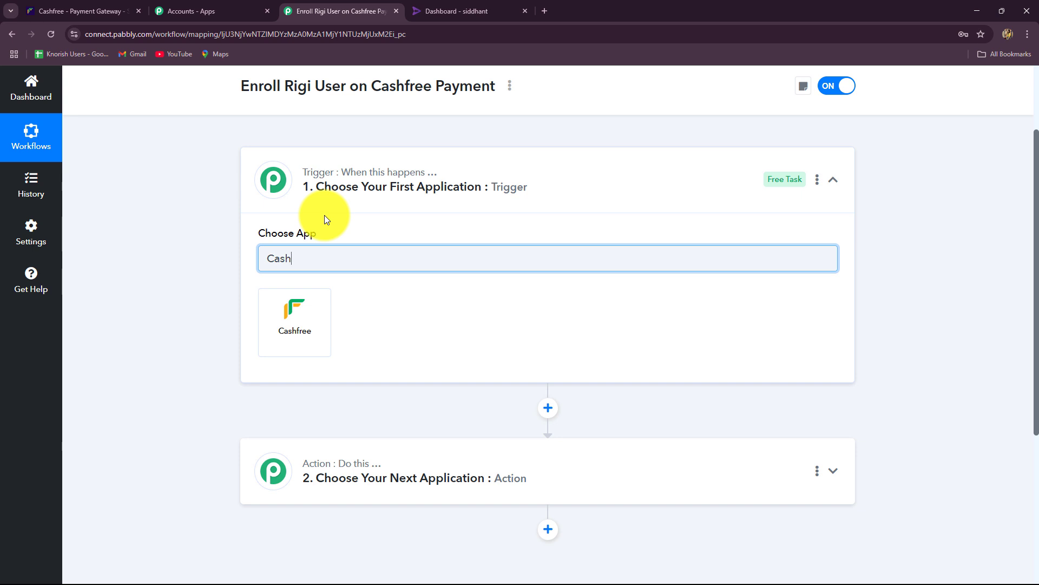
left_click(314, 325)
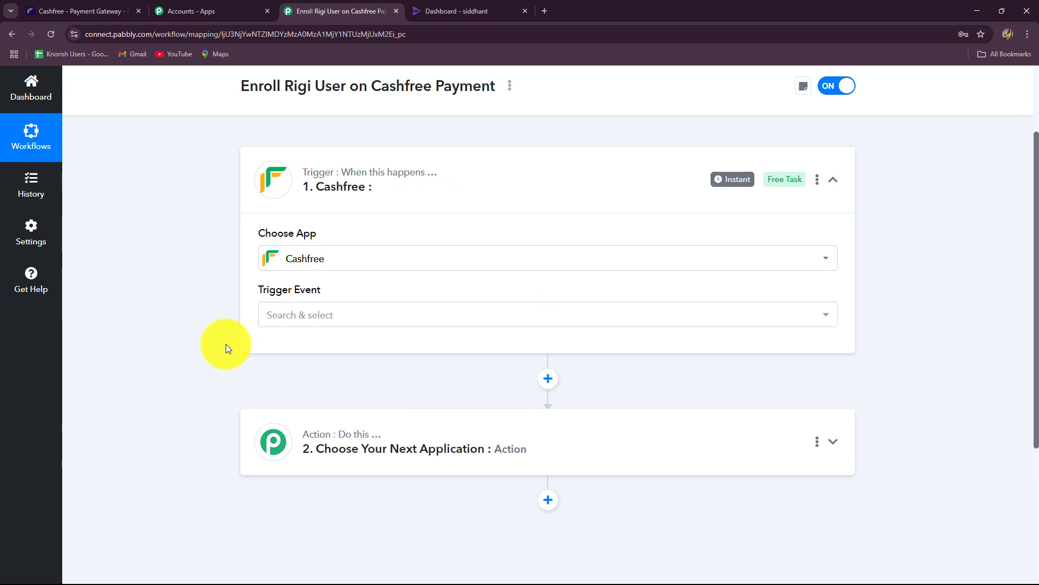
left_click(279, 317)
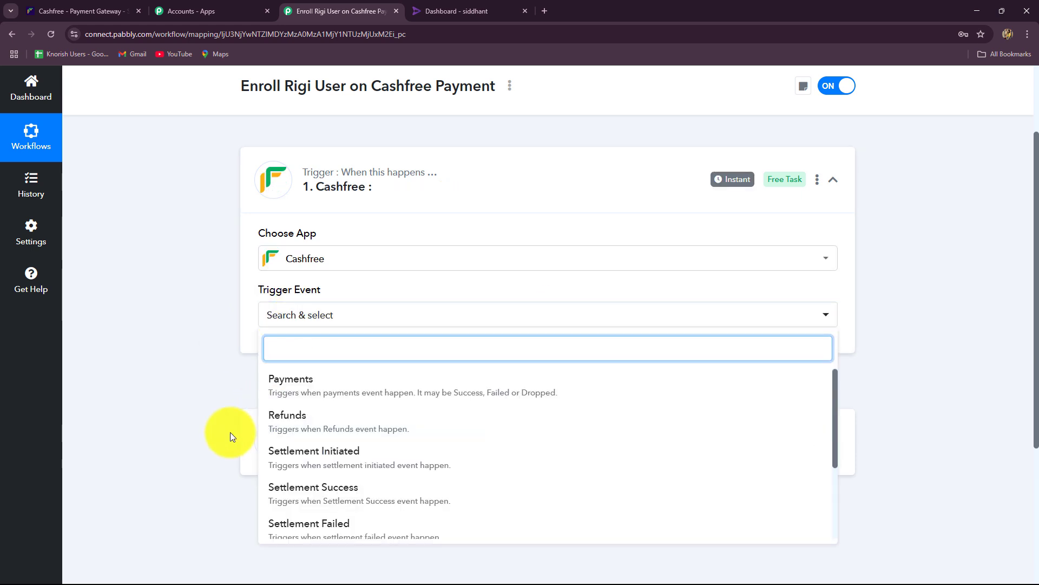
scroll(364, 469, "down", 3)
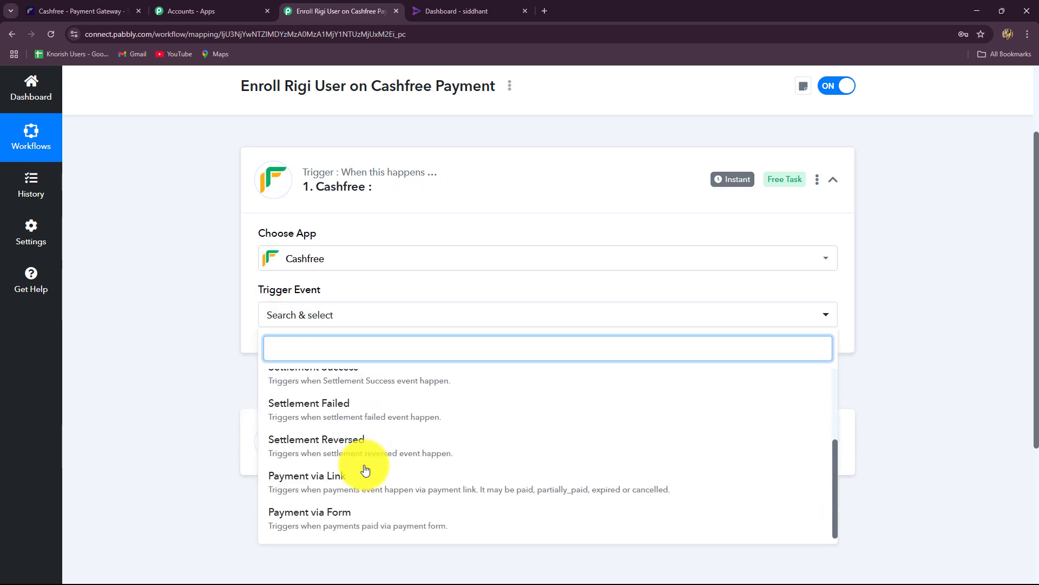
scroll(366, 469, "up", 3)
scroll(168, 410, "down", 2)
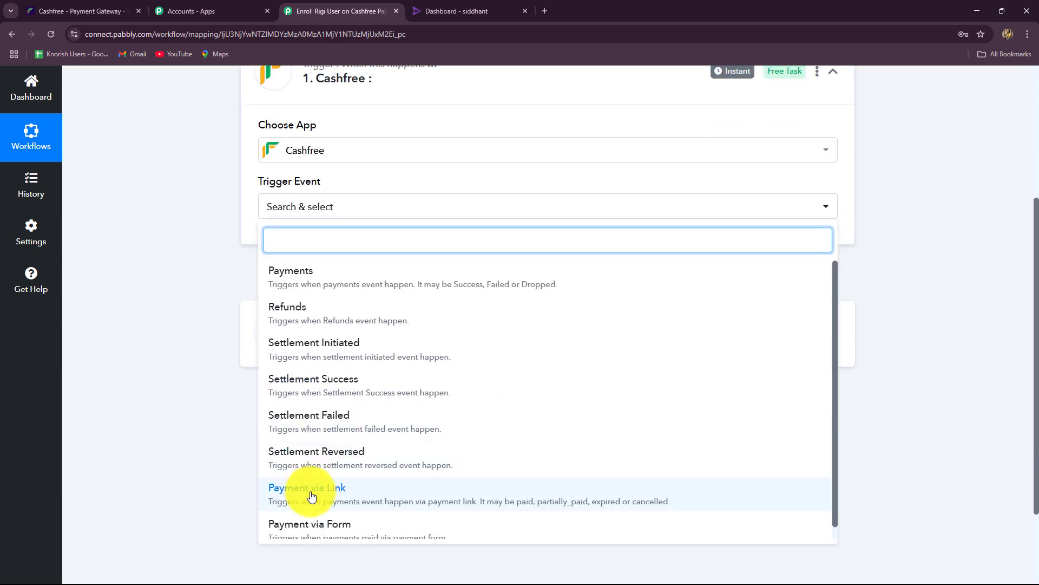
scroll(312, 497, "down", 1)
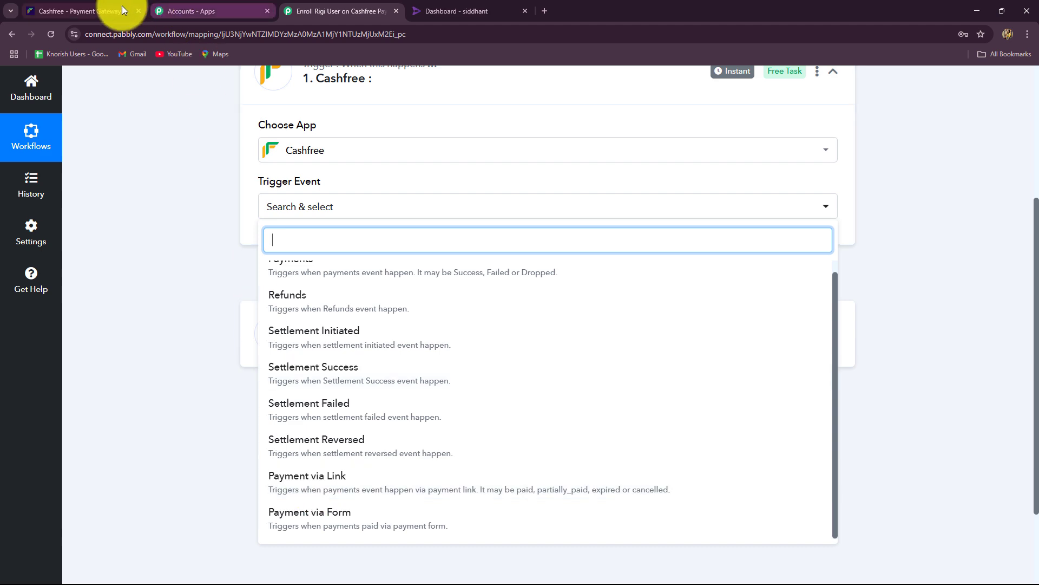
Show all payment forms under Payment Forms > All in the Cashfree dashboard.
left_click(101, 12)
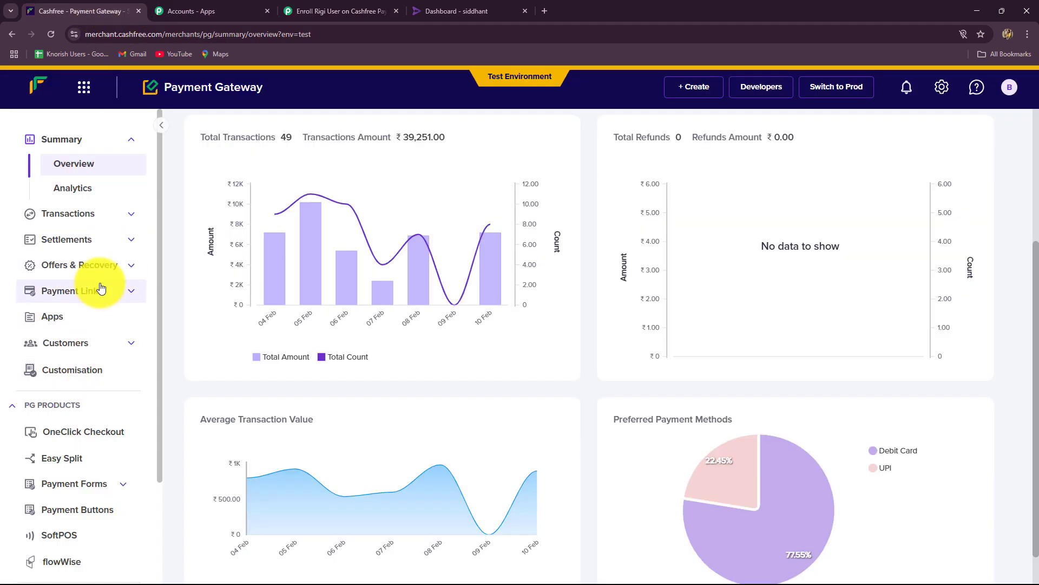
left_click(98, 484)
left_click(88, 507)
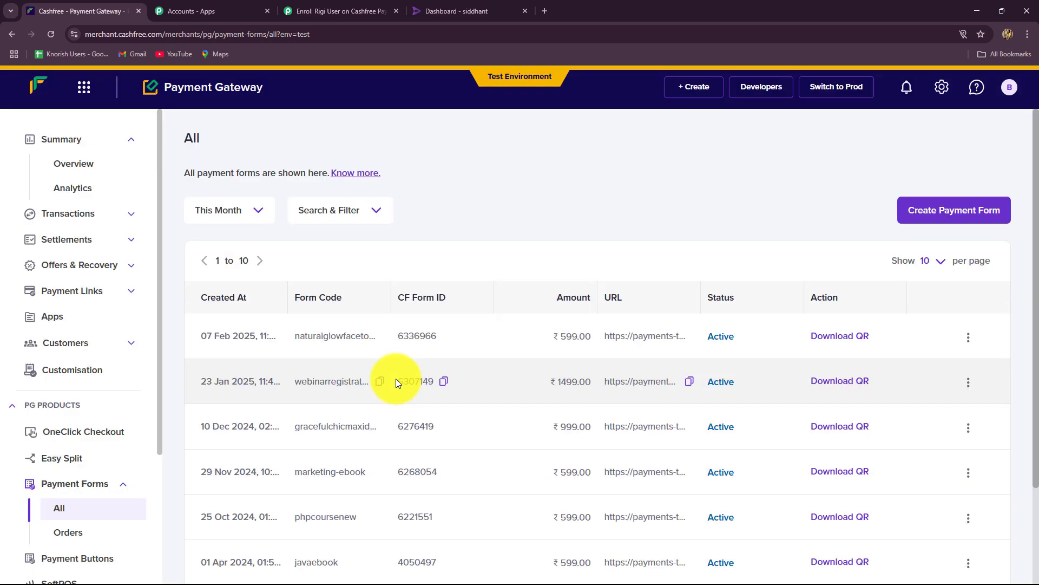
scroll(395, 382, "down", 3)
Set the Cashfree trigger event to Payment via Form and read the webhook setup instructions.
left_click(324, 11)
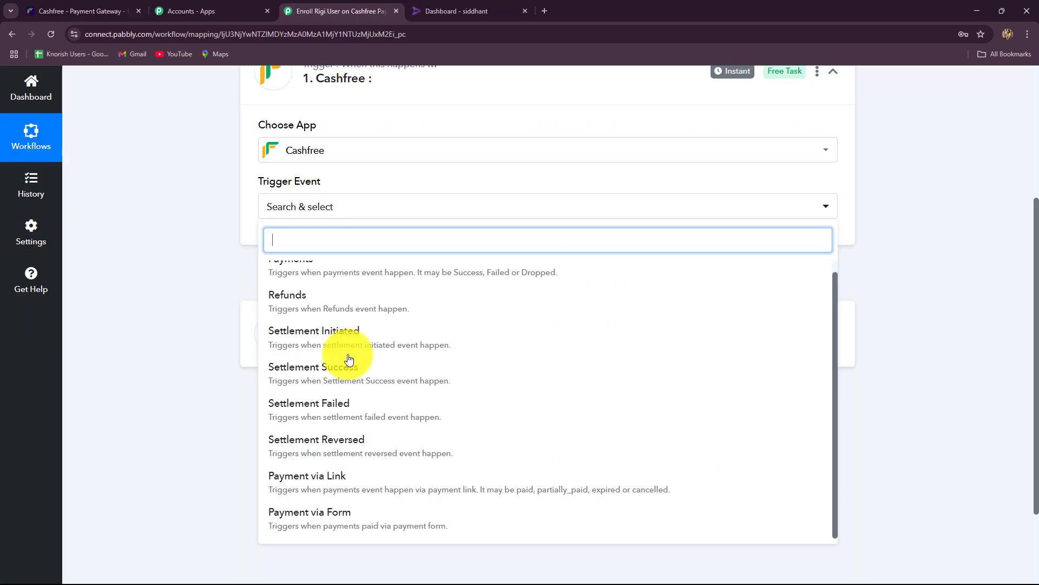
left_click(316, 523)
scroll(279, 379, "up", 4)
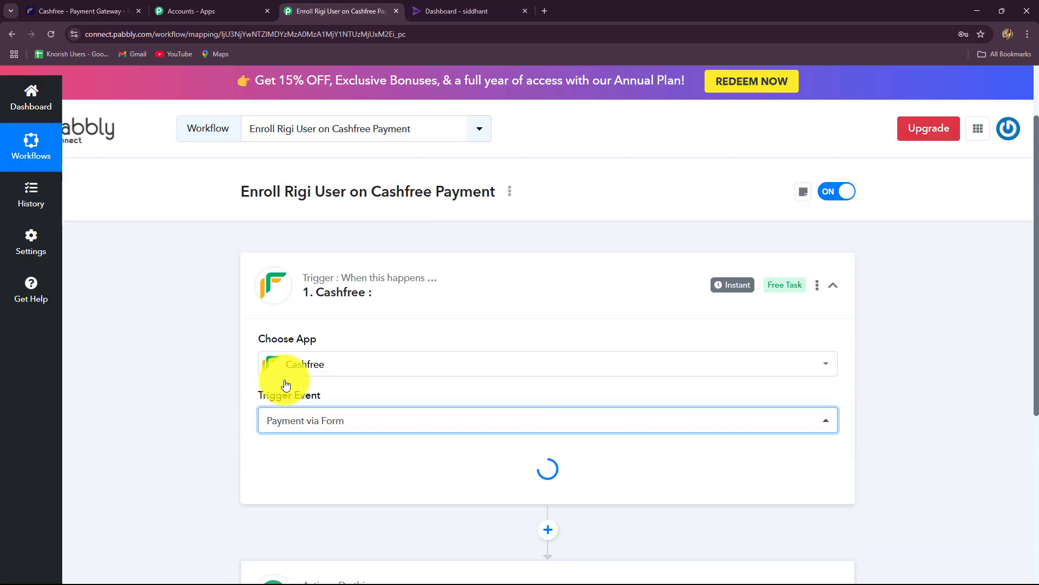
scroll(292, 403, "down", 4)
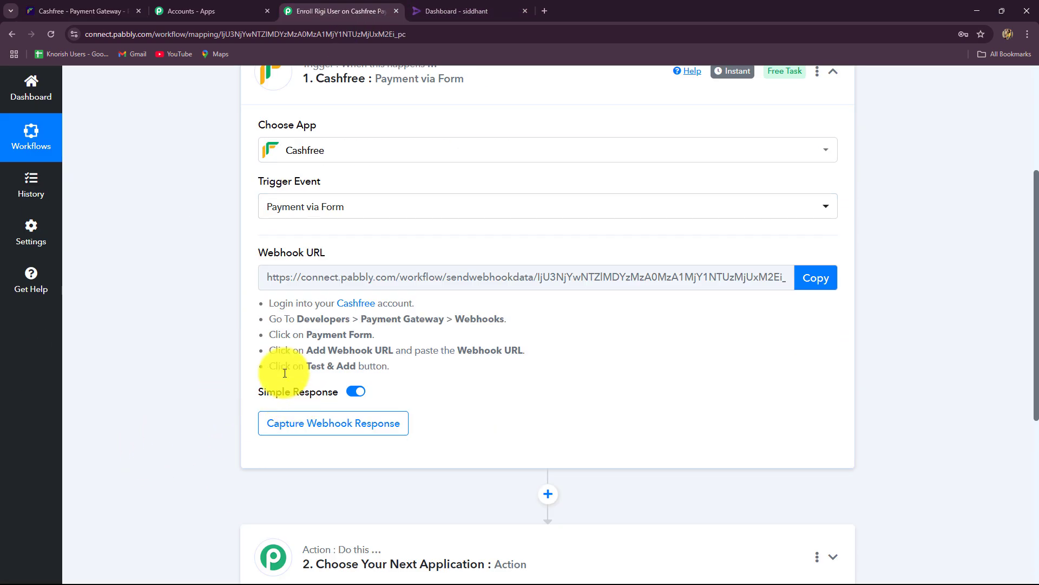
left_click(340, 207)
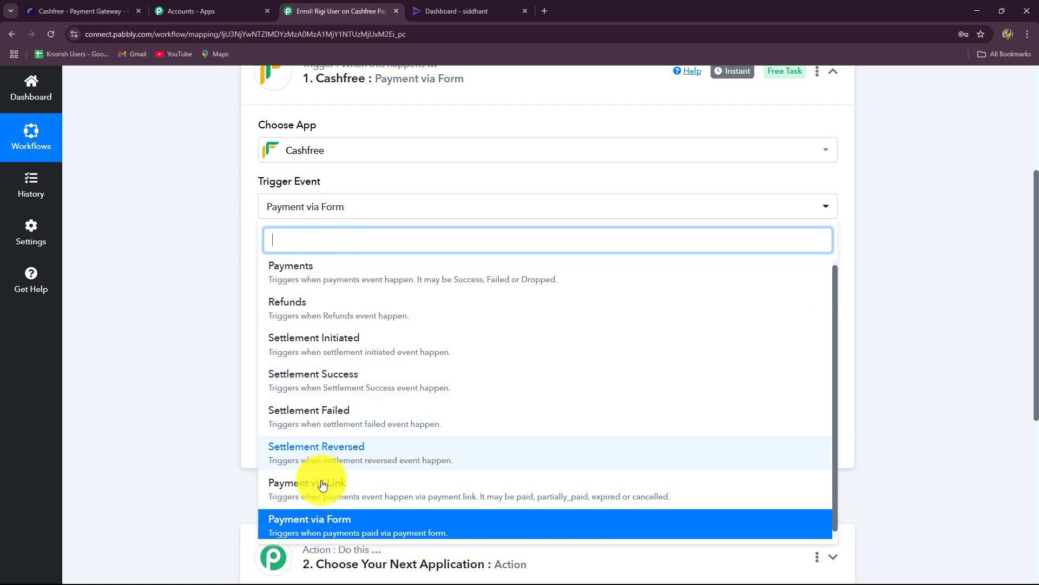
left_click(204, 225)
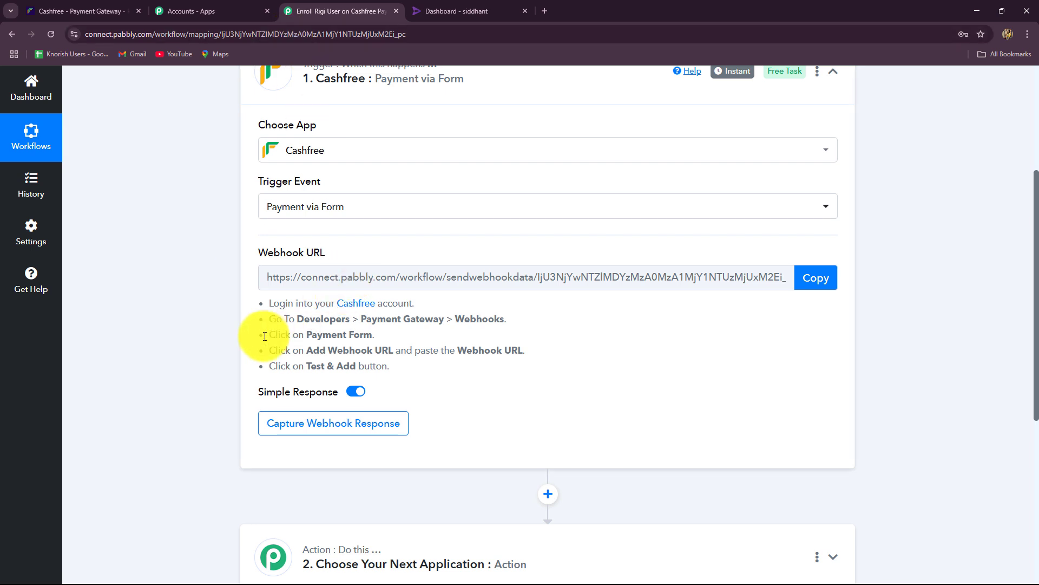
scroll(241, 333, "down", 2)
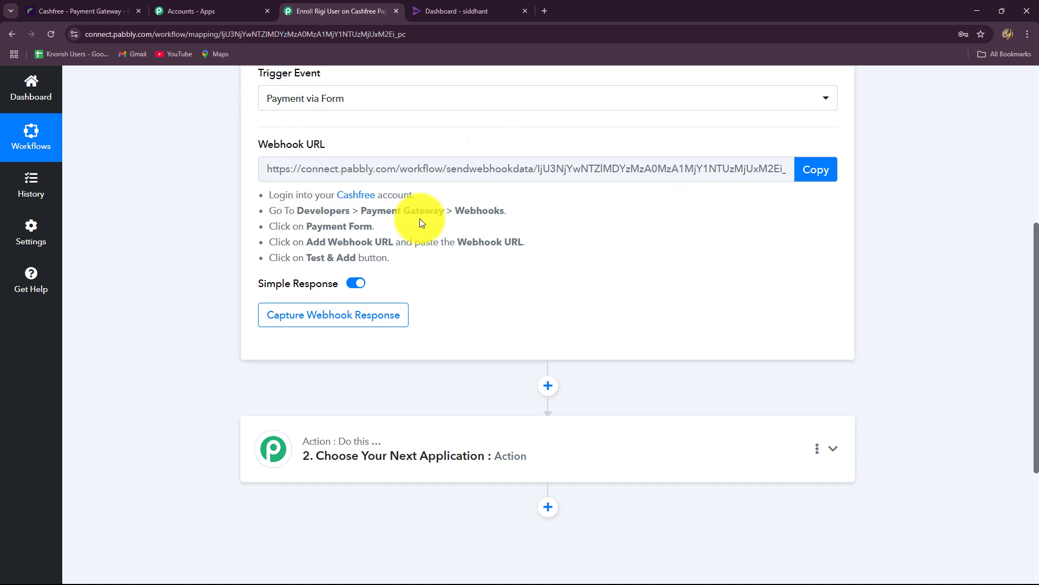
left_click_drag(271, 195, 432, 252)
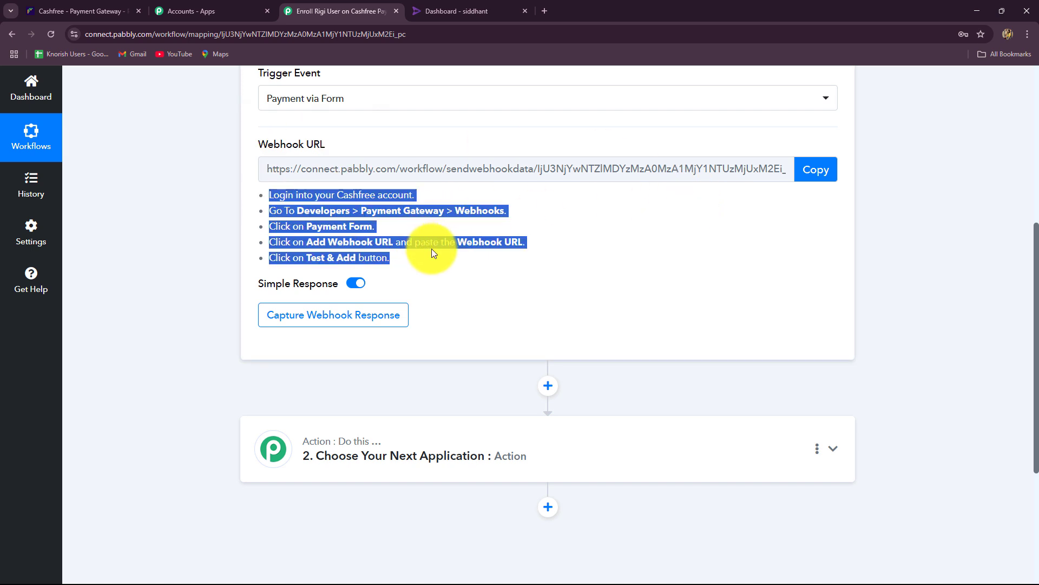
left_click(432, 250)
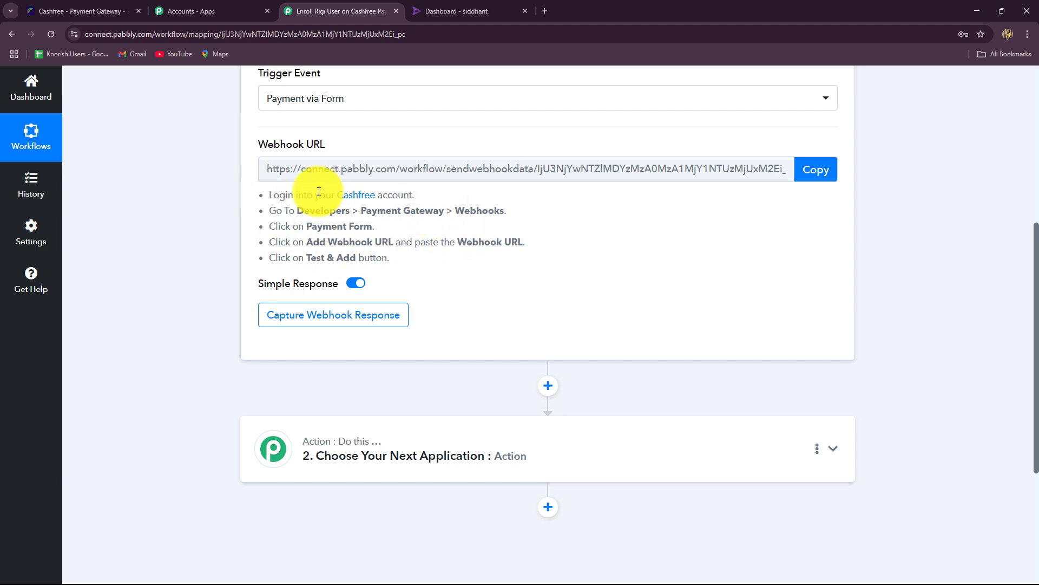
Copy the trigger's generated webhook URL.
left_click(81, 10)
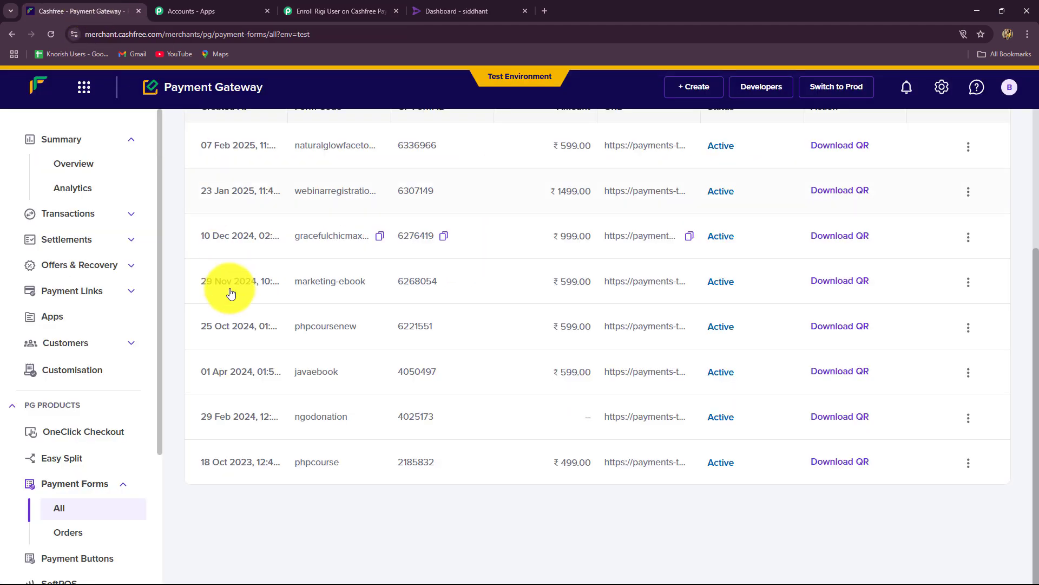
left_click(336, 11)
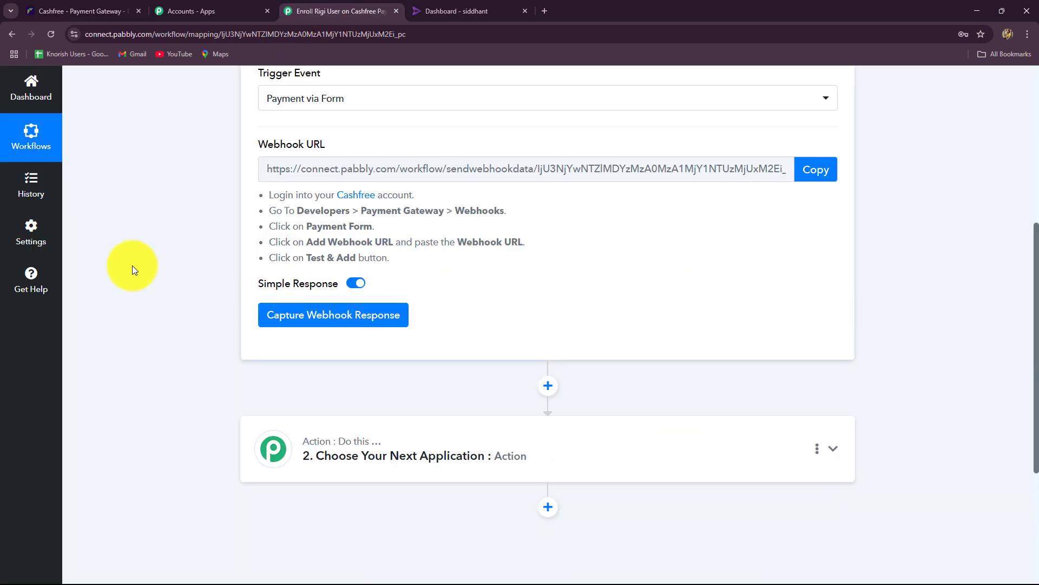
scroll(212, 239, "up", 3)
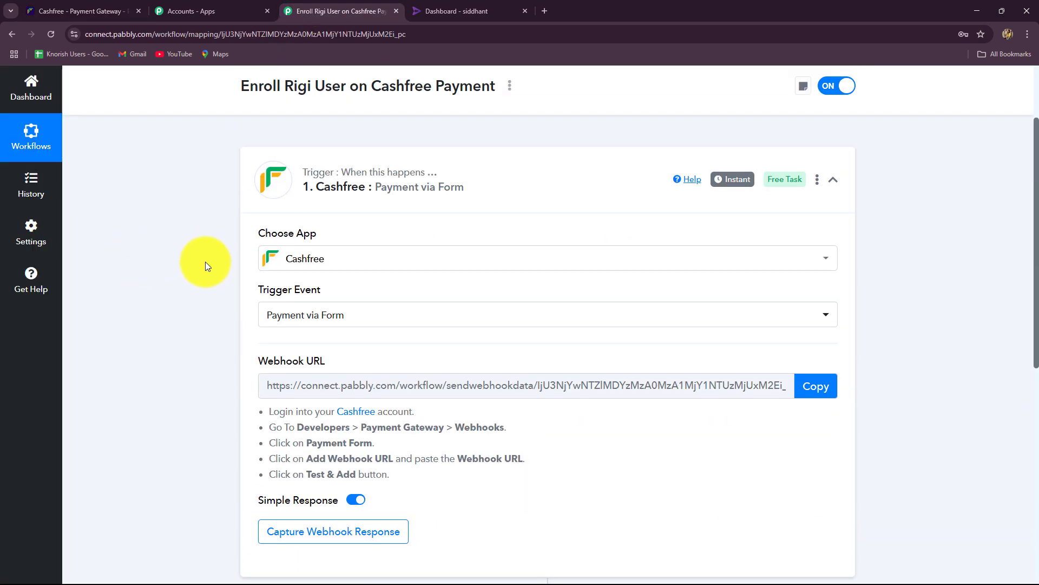
scroll(206, 261, "down", 2)
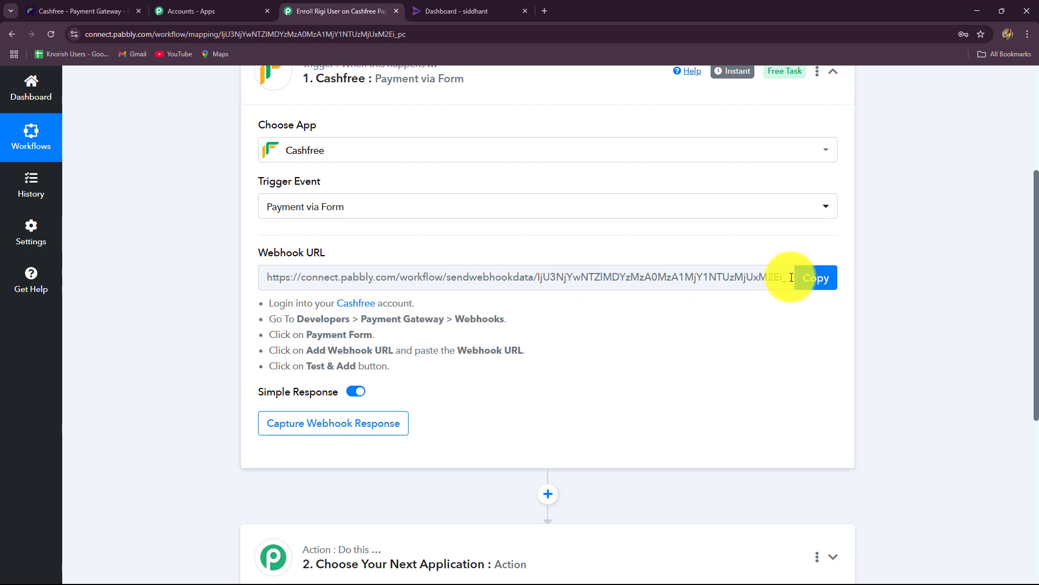
left_click(804, 278)
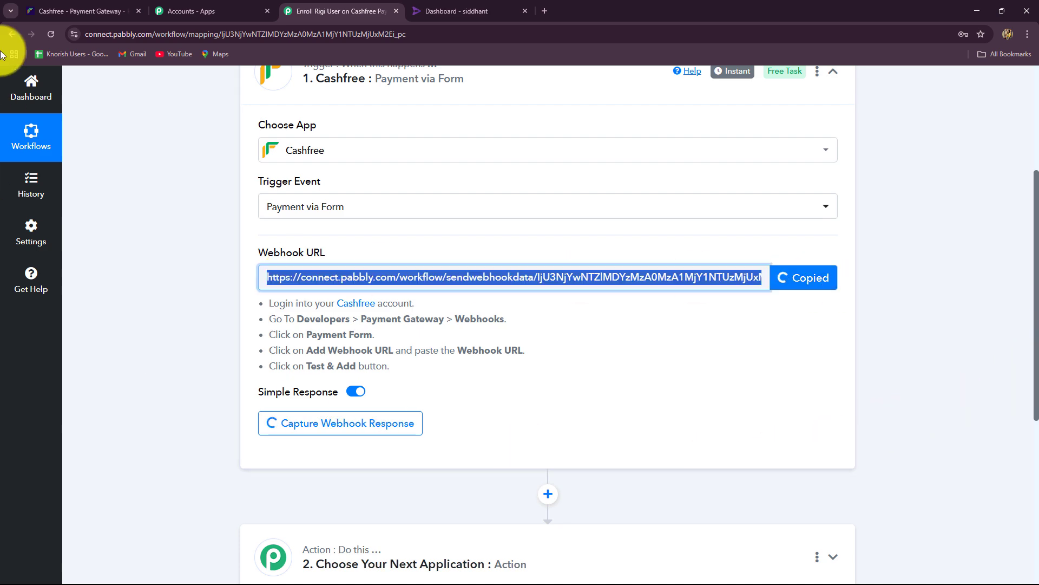
Scroll through the Cashfree payment forms table, including ngodonation and phpcourse.
left_click(57, 4)
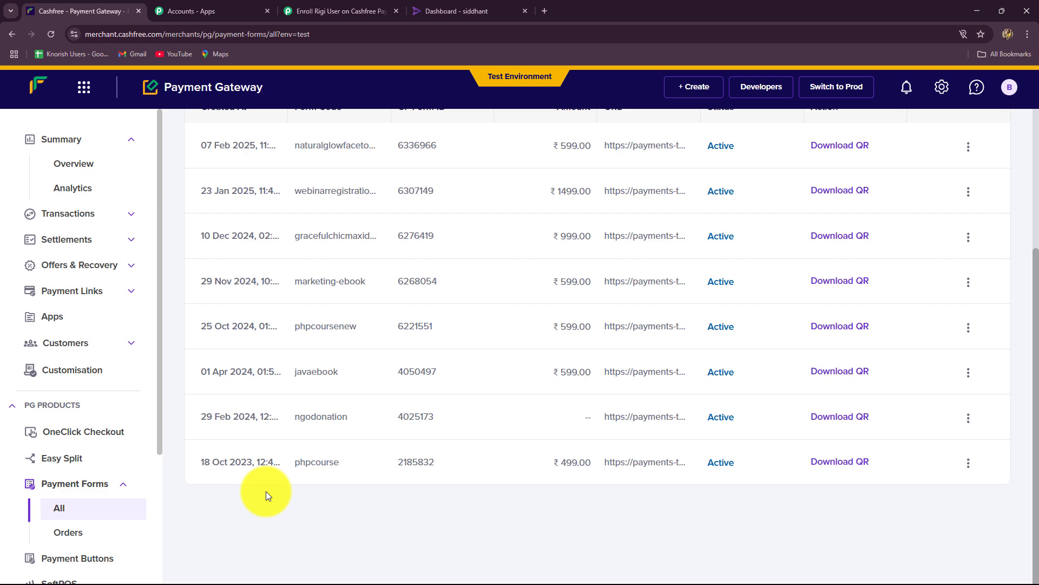
scroll(268, 490, "up", 4)
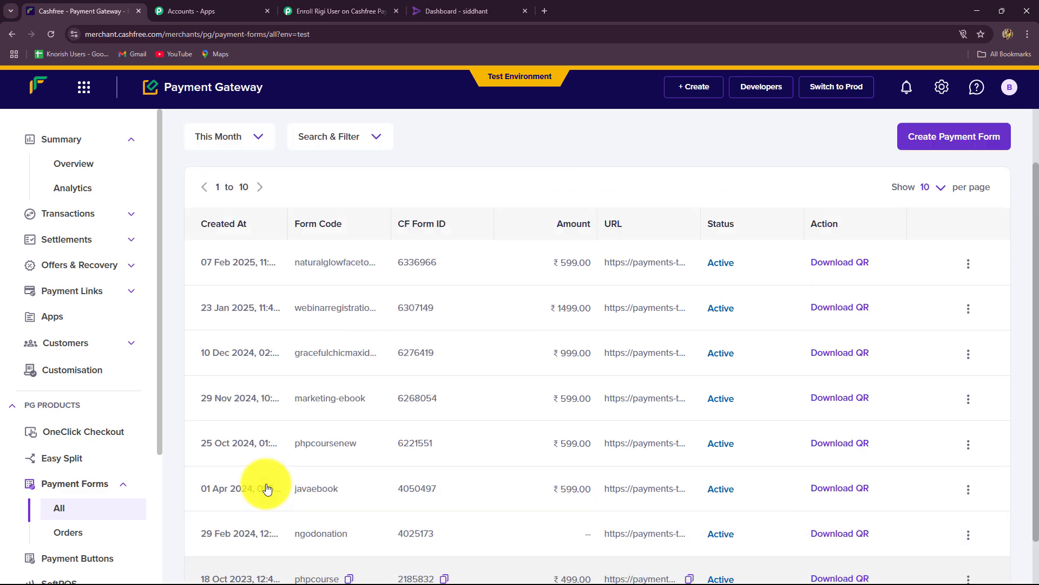
scroll(502, 219, "down", 4)
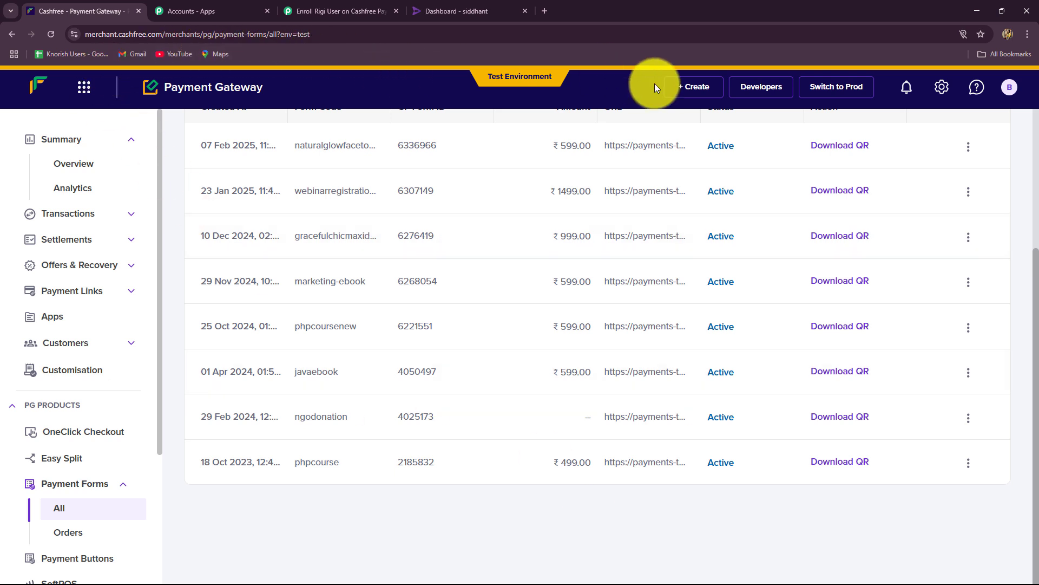
Go to Developers > Payment Gateway Webhooks and show the Payment Form webhooks.
left_click(748, 89)
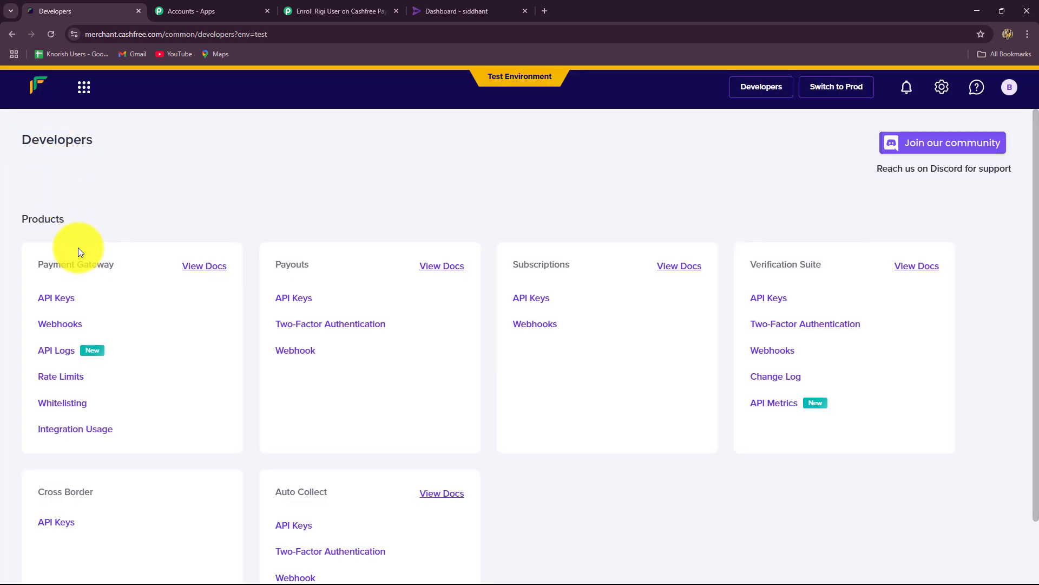
left_click(63, 324)
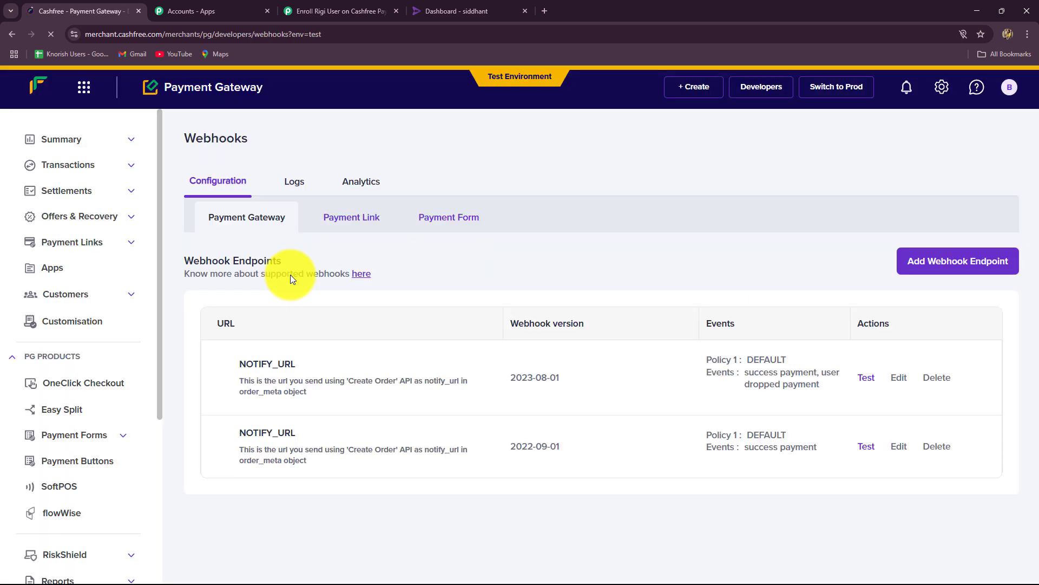
left_click(443, 217)
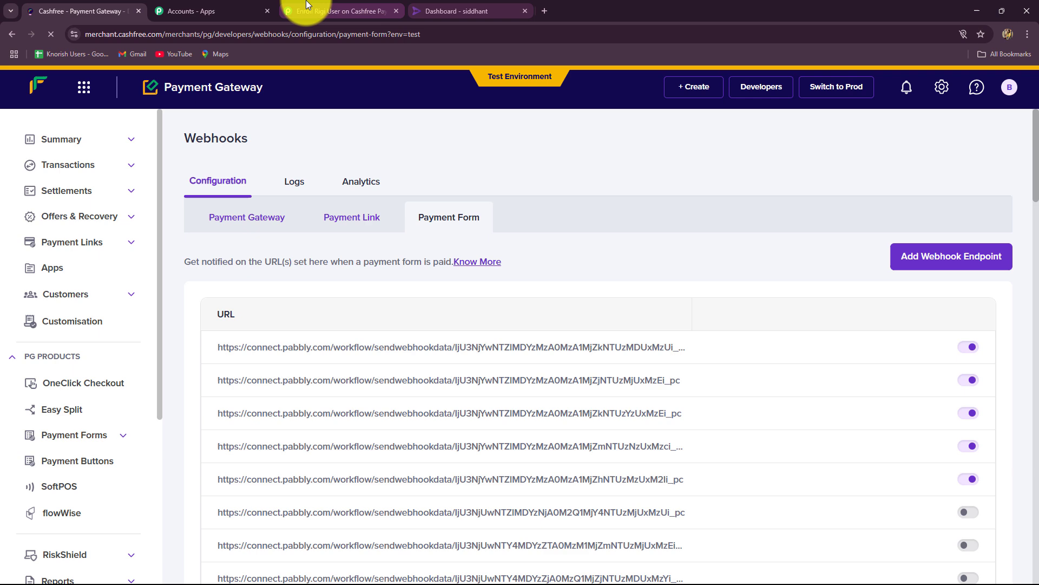
left_click(311, 11)
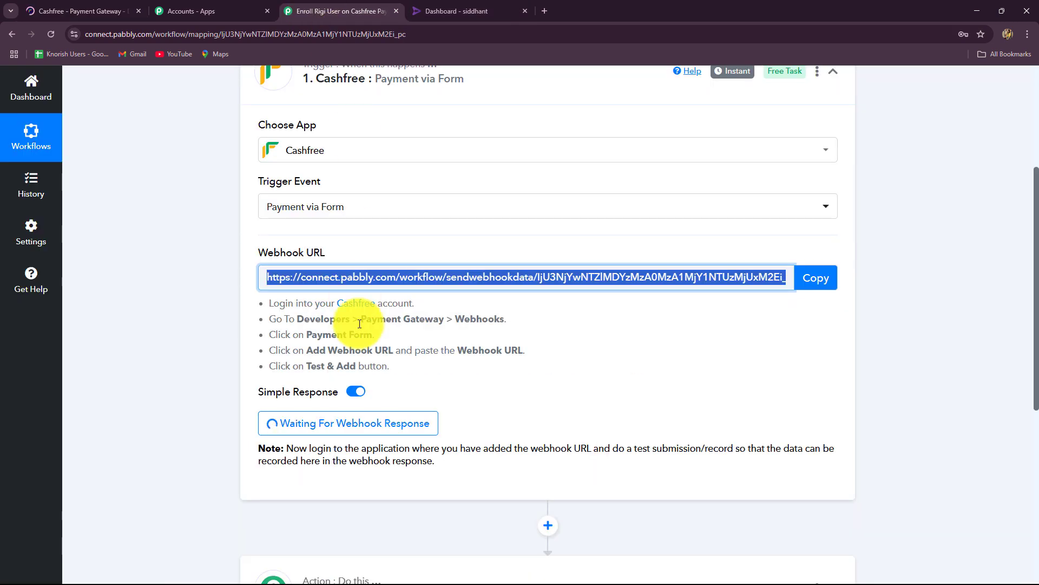
left_click(134, 6)
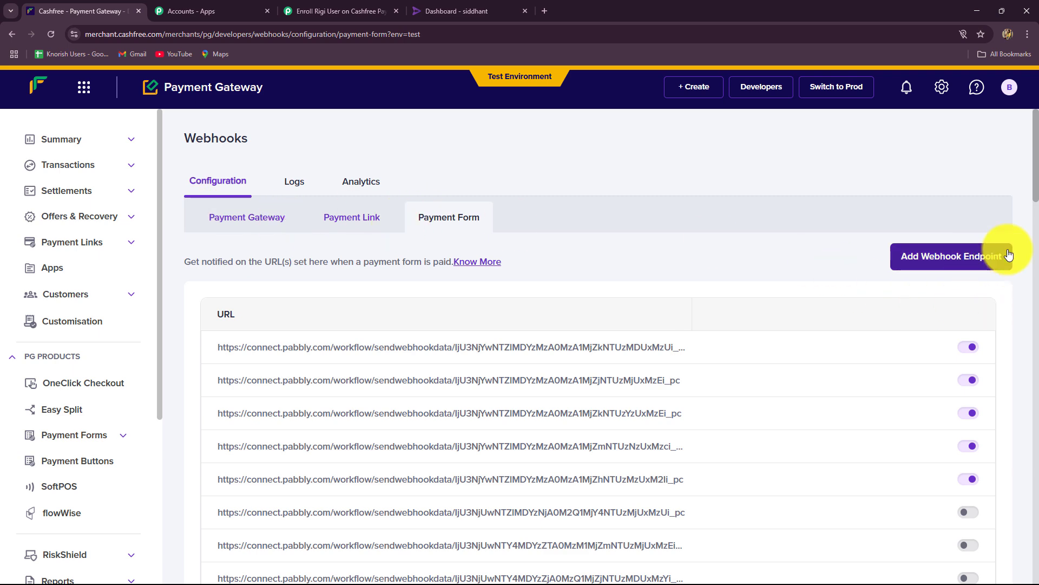
Add the pasted Pabbly webhook URL as an endpoint after its test returns SUCCESS.
left_click(988, 260)
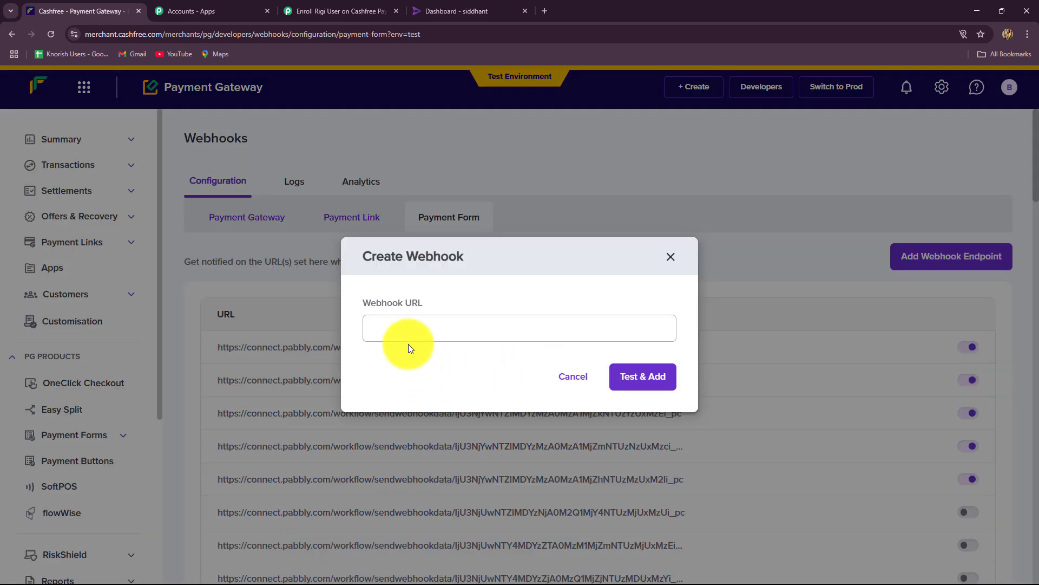
left_click(403, 331)
key("ctrl+v")
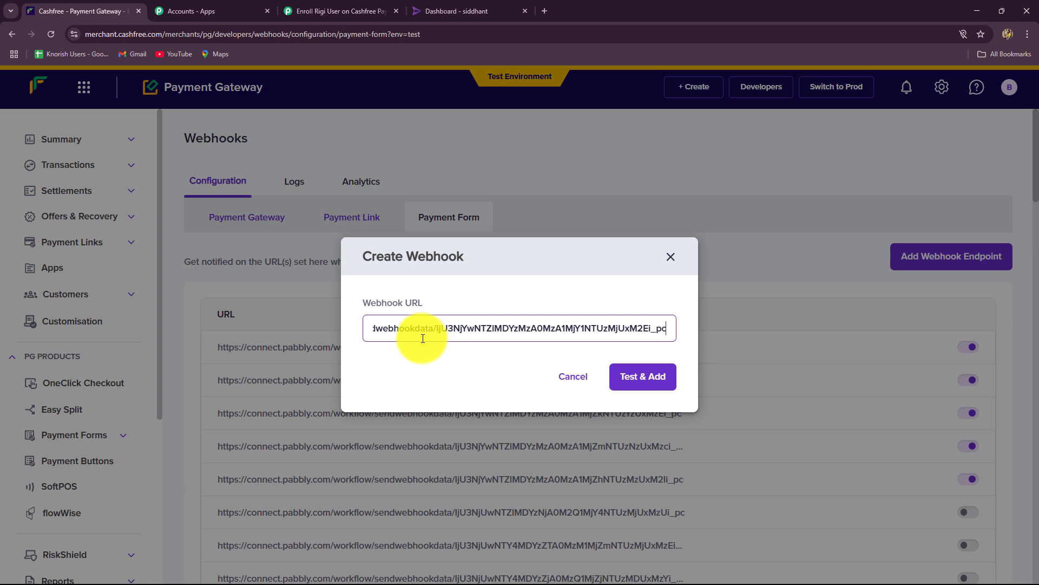
left_click(660, 381)
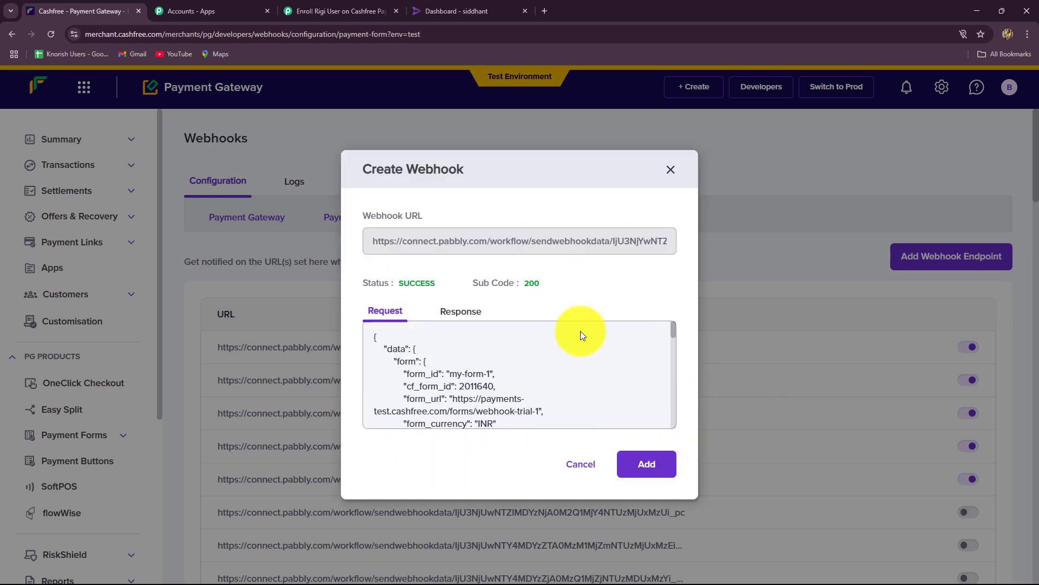
scroll(492, 420, "down", 5)
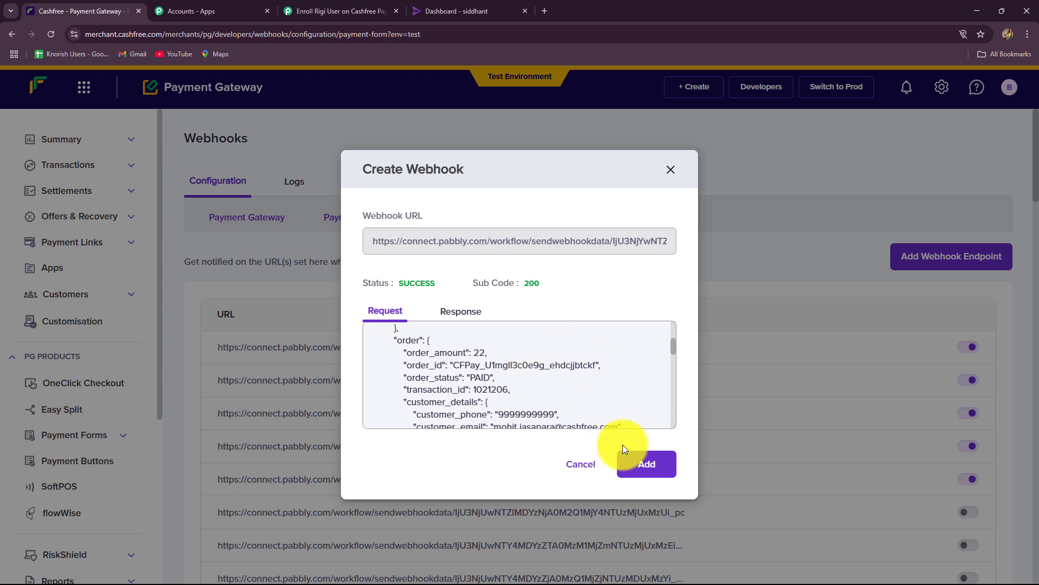
left_click(649, 464)
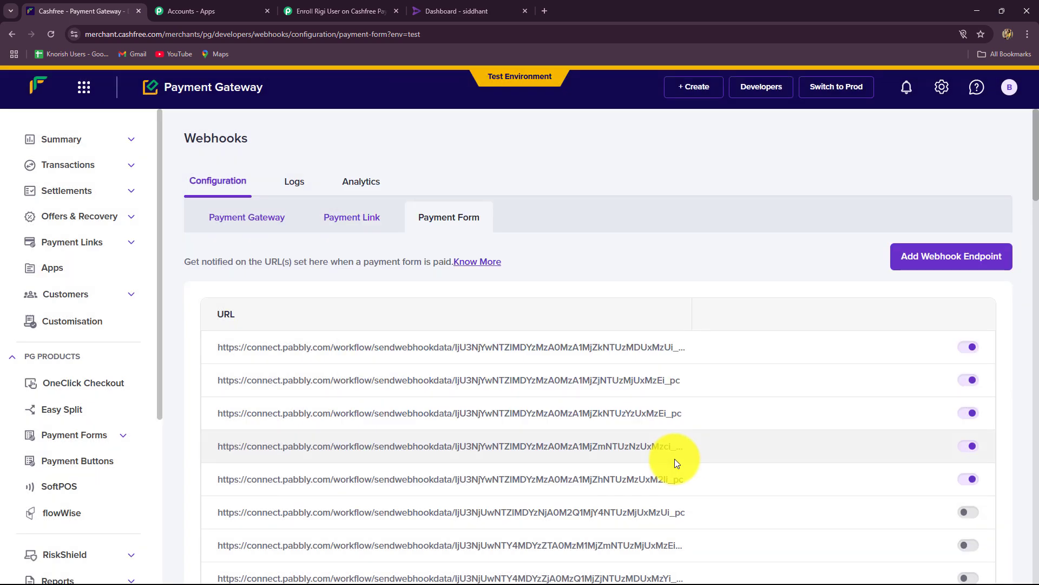
Re-capture the Cashfree trigger's webhook response and confirm, so it awaits a test form submission.
left_click(303, 11)
scroll(41, 344, "down", 8)
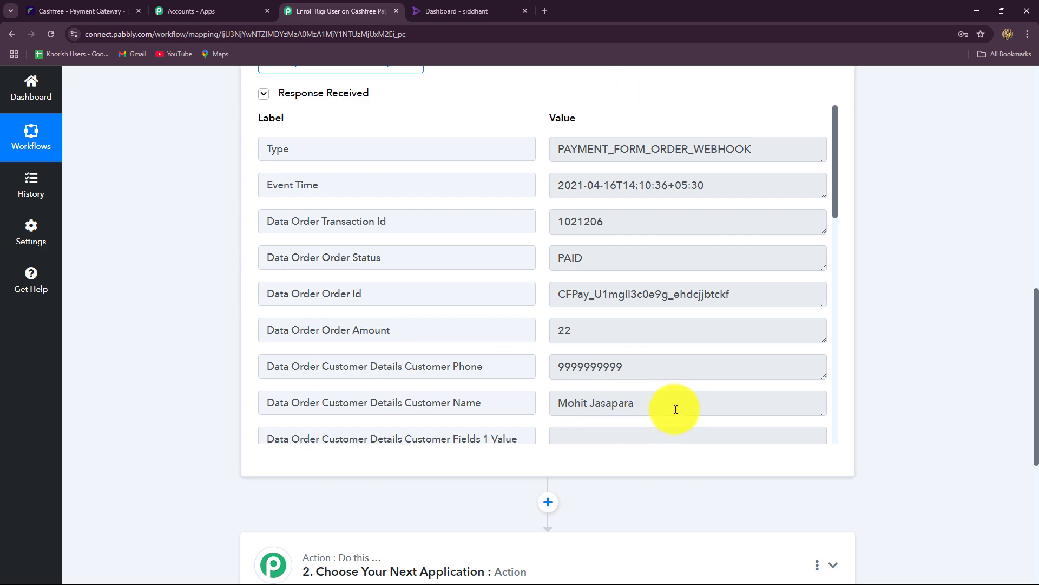
scroll(673, 408, "up", 4)
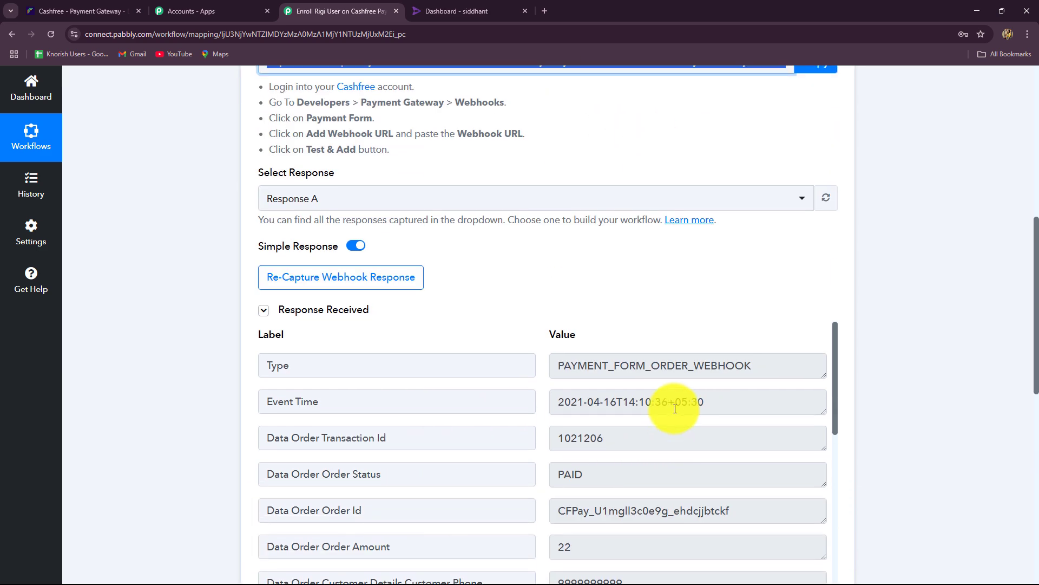
left_click(287, 277)
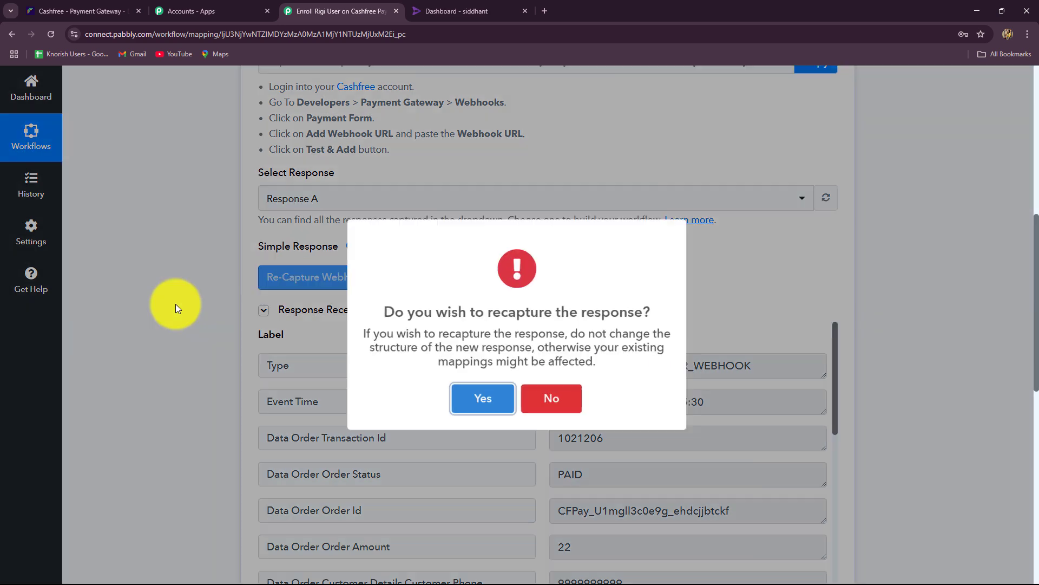
left_click(475, 399)
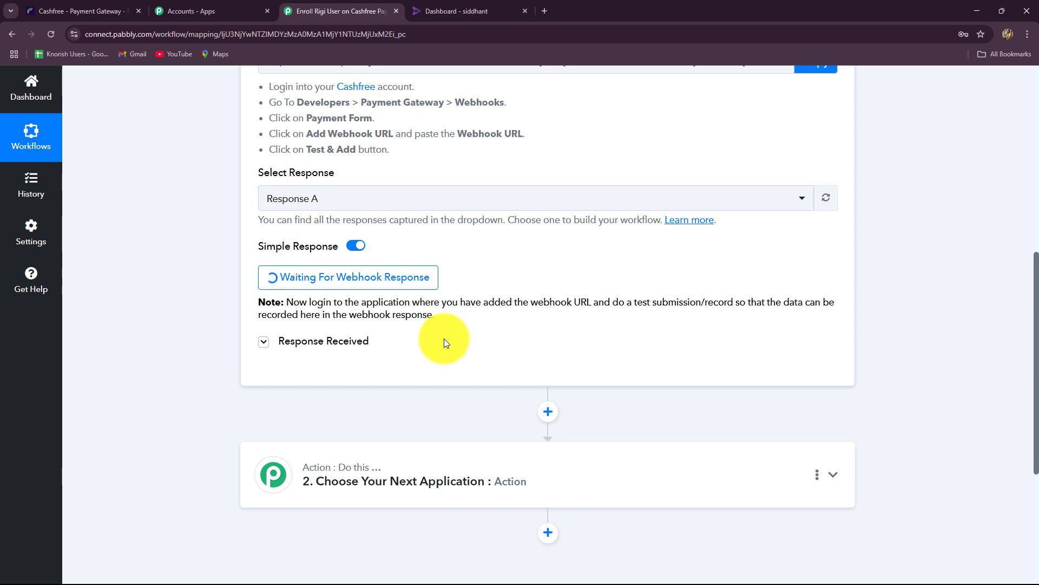
left_click_drag(344, 302, 495, 325)
left_click(472, 352)
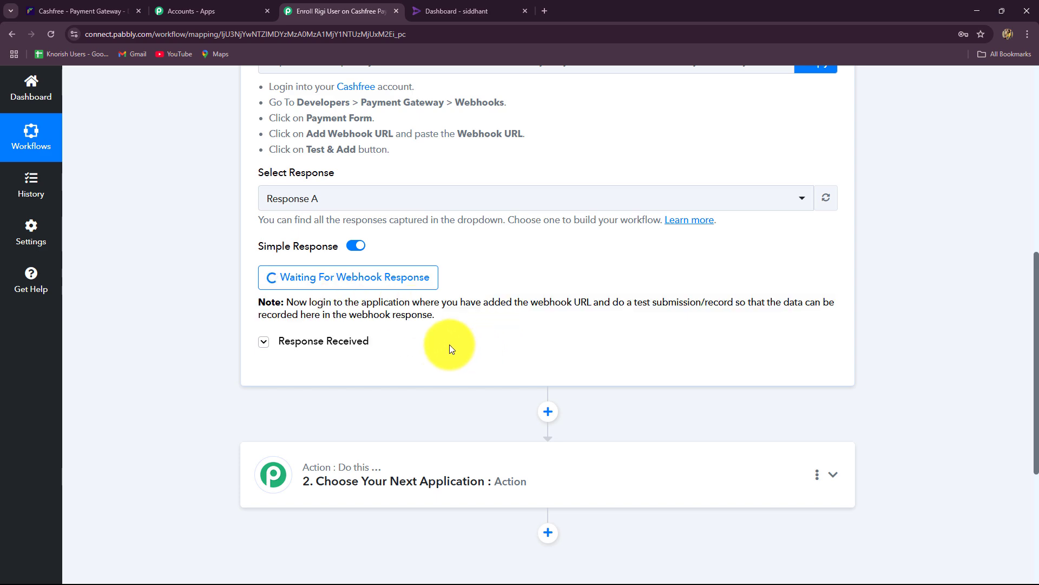
scroll(449, 344, "up", 6)
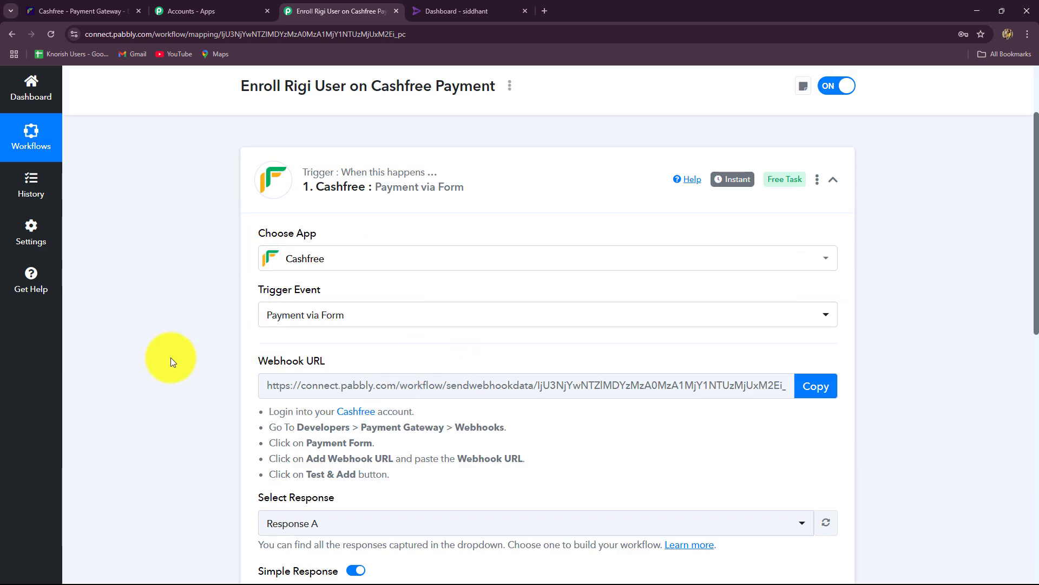
scroll(170, 358, "down", 10)
scroll(174, 345, "up", 4)
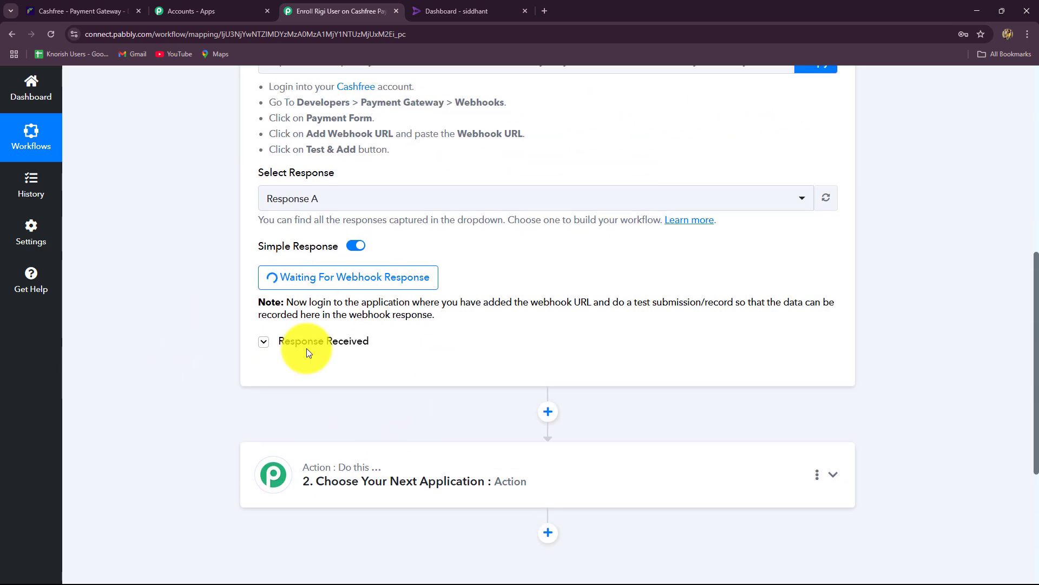
Open the list of all payment forms in the Cashfree Merchant Dashboard.
left_click(123, 10)
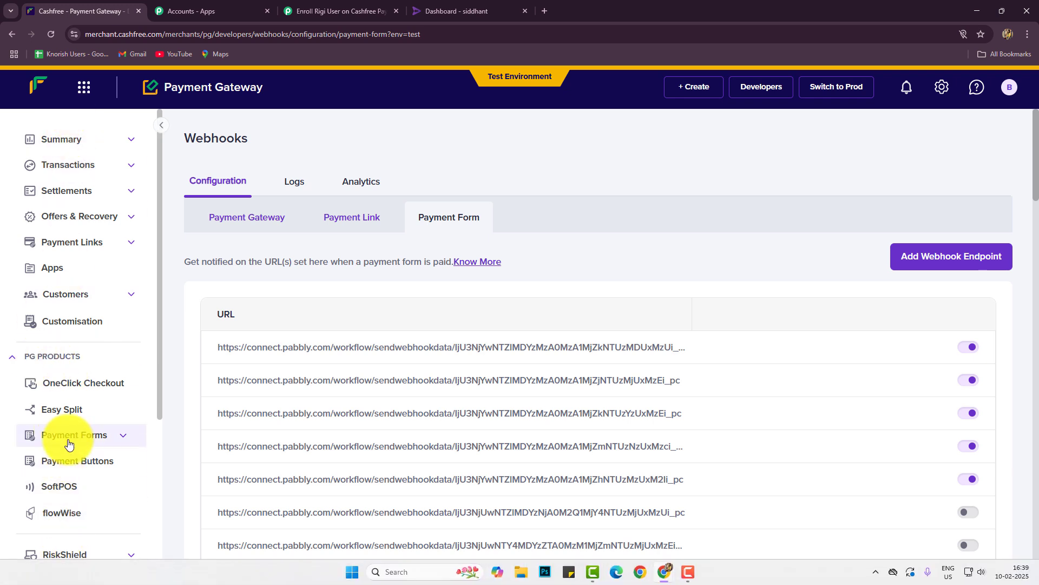
left_click(86, 438)
scroll(82, 309, "down", 4)
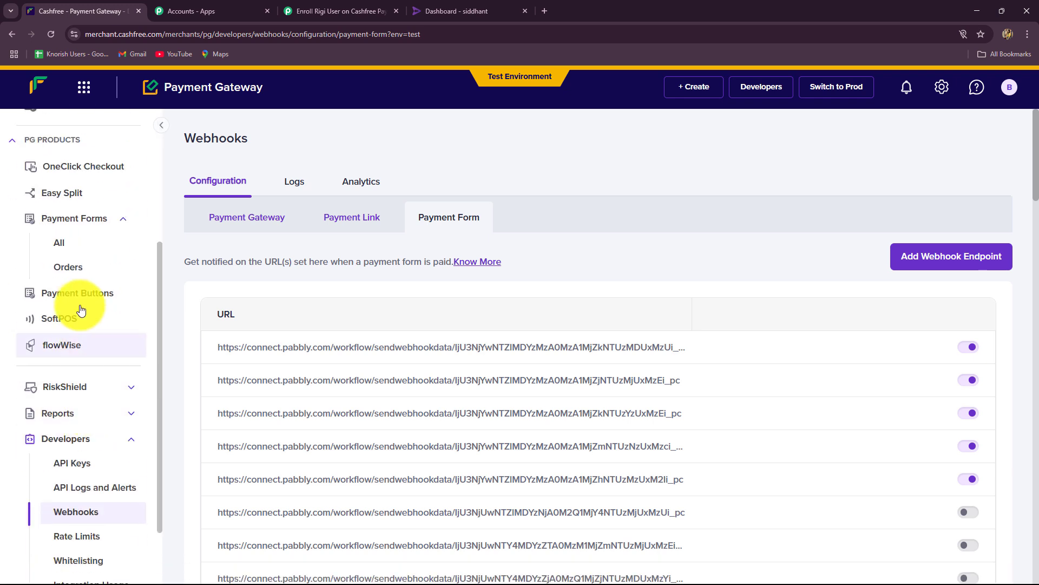
left_click(69, 243)
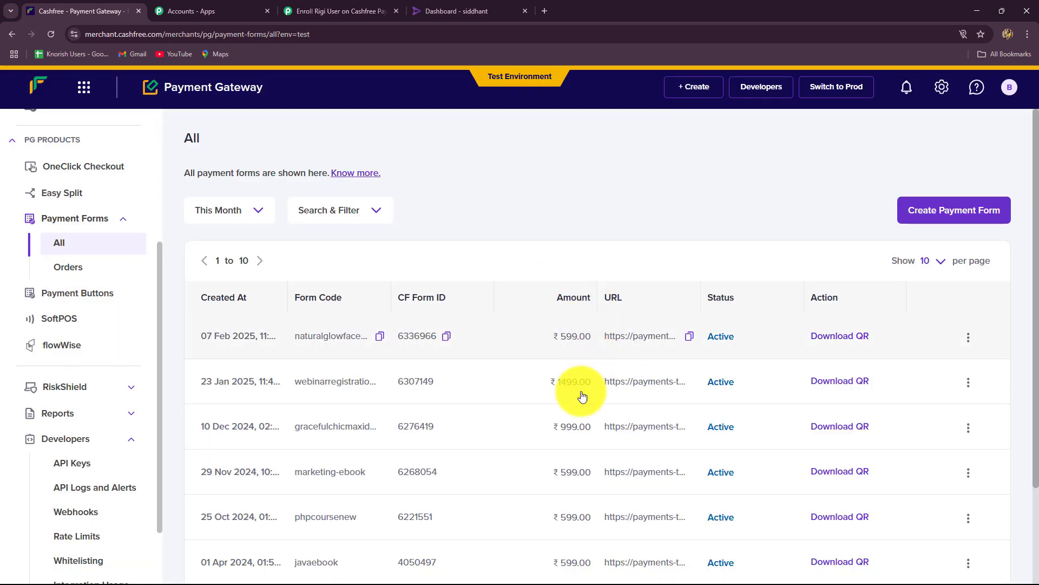
Copy the payment link of the phpcoursenew form.
scroll(552, 413, "down", 4)
scroll(552, 413, "up", 4)
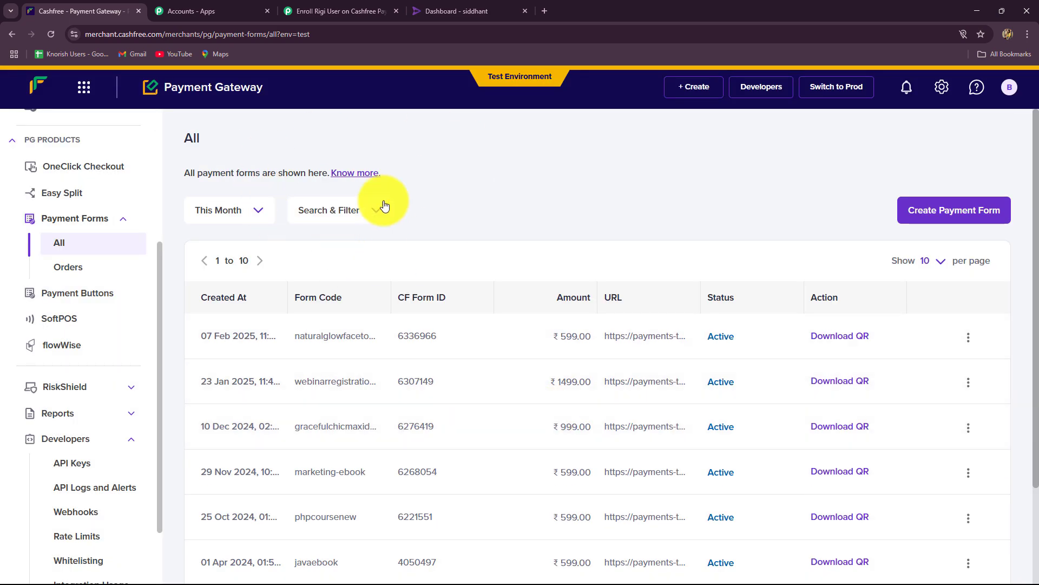
scroll(507, 414, "down", 3)
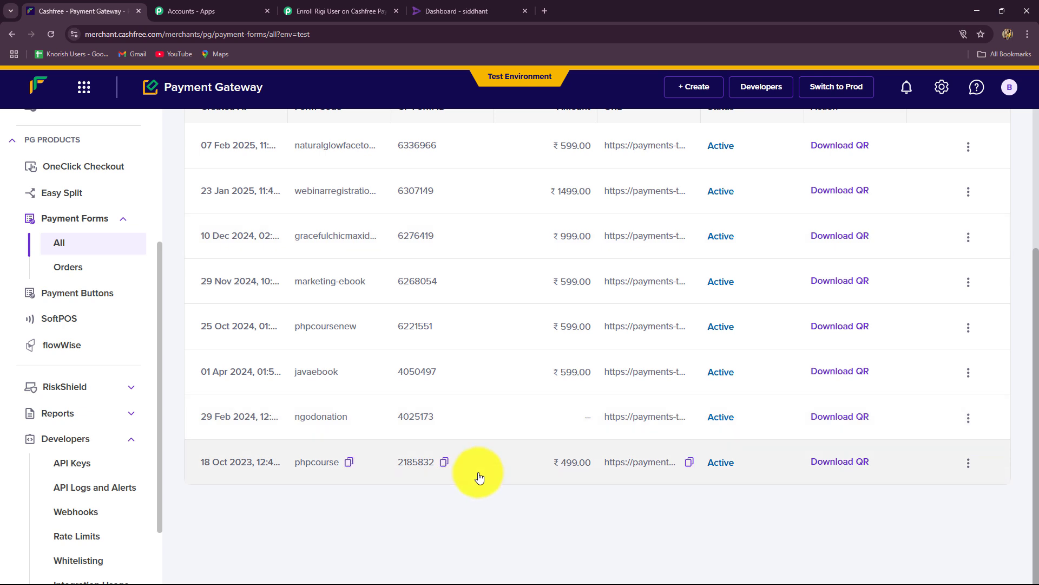
scroll(341, 444, "up", 2)
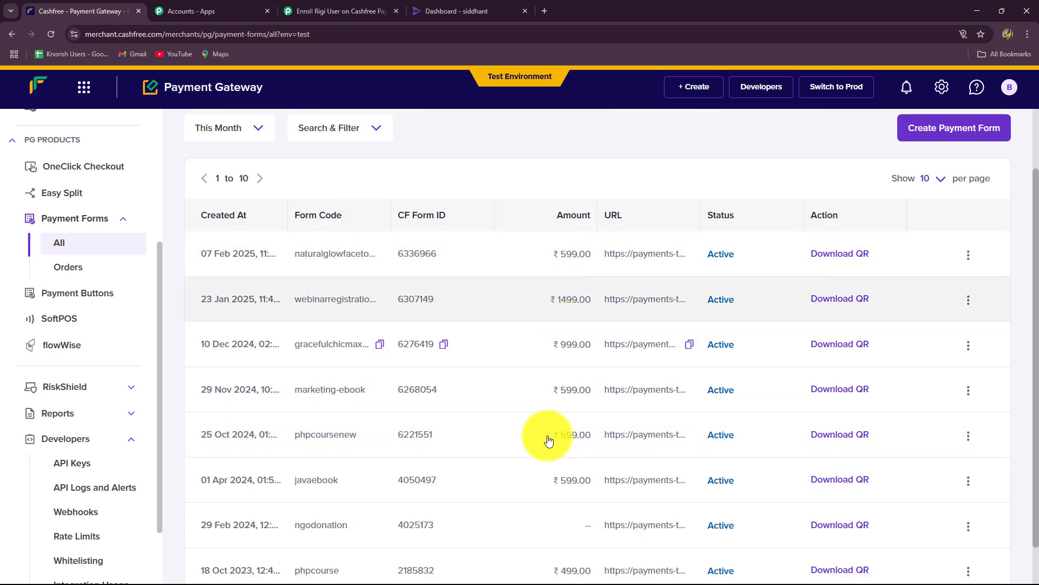
scroll(539, 459, "down", 2)
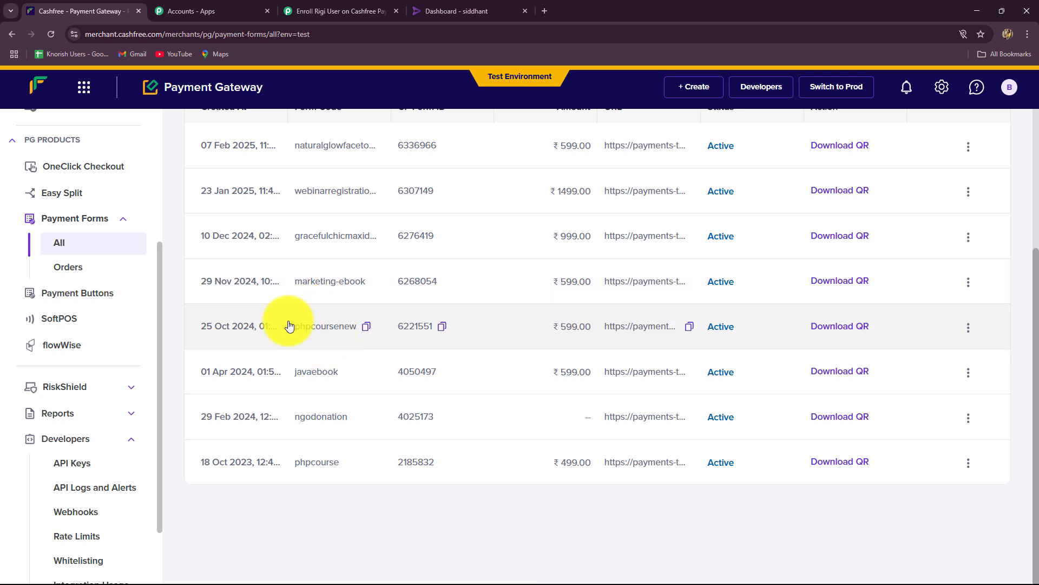
left_click(689, 325)
Load the copied phpcoursenew payment form link in a new browser tab.
left_click(545, 10)
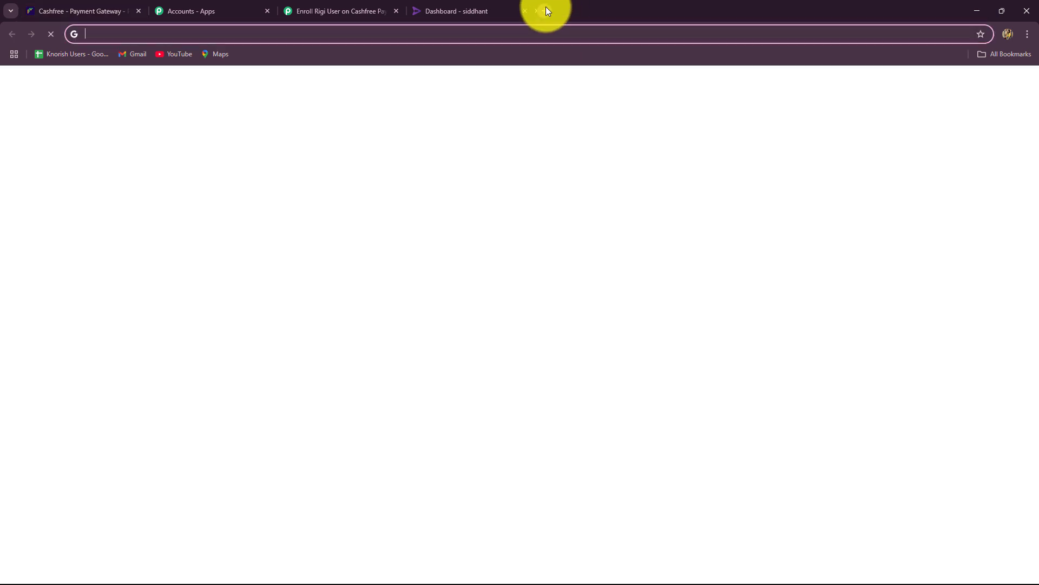
key("ctrl+v")
key("Return")
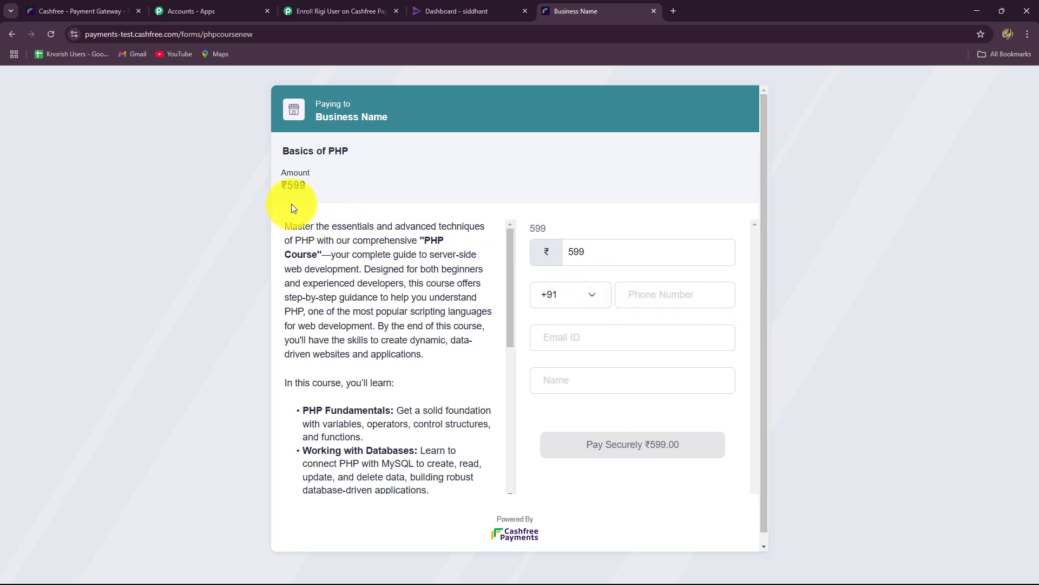
left_click_drag(287, 224, 441, 378)
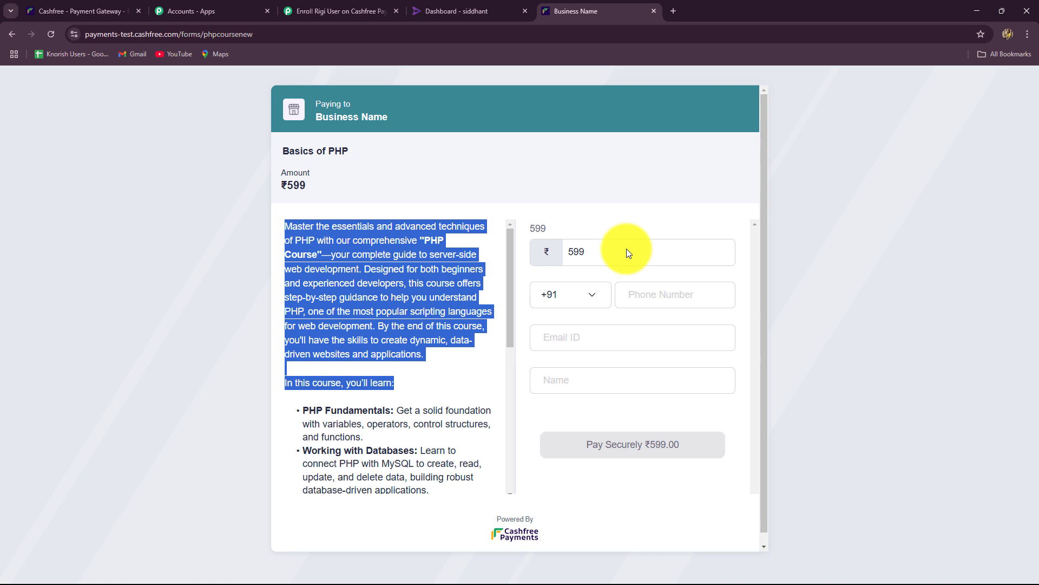
Fill in the customer's phone, email and name, then submit the ₹599 payment.
left_click(631, 298)
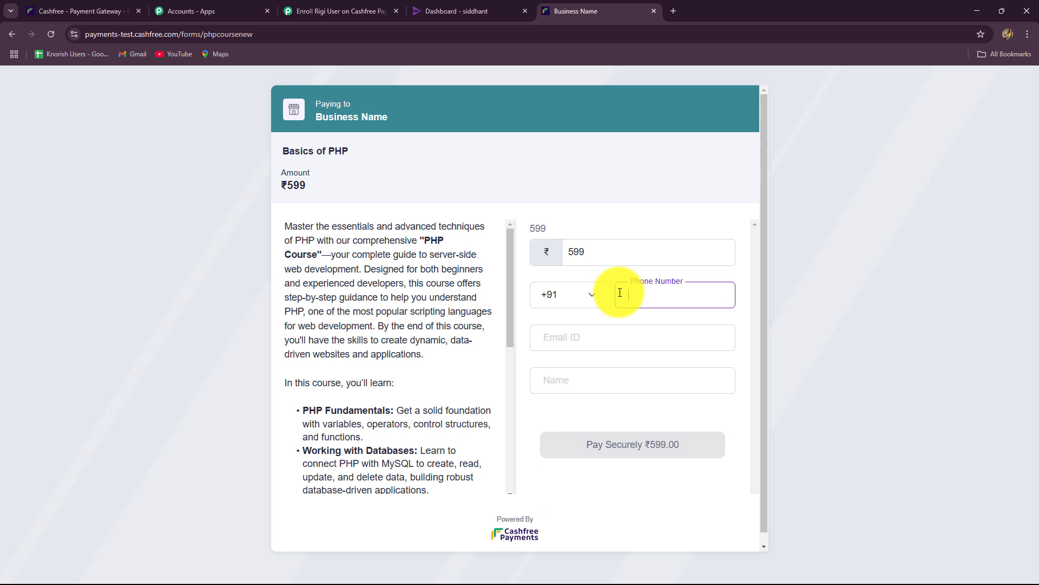
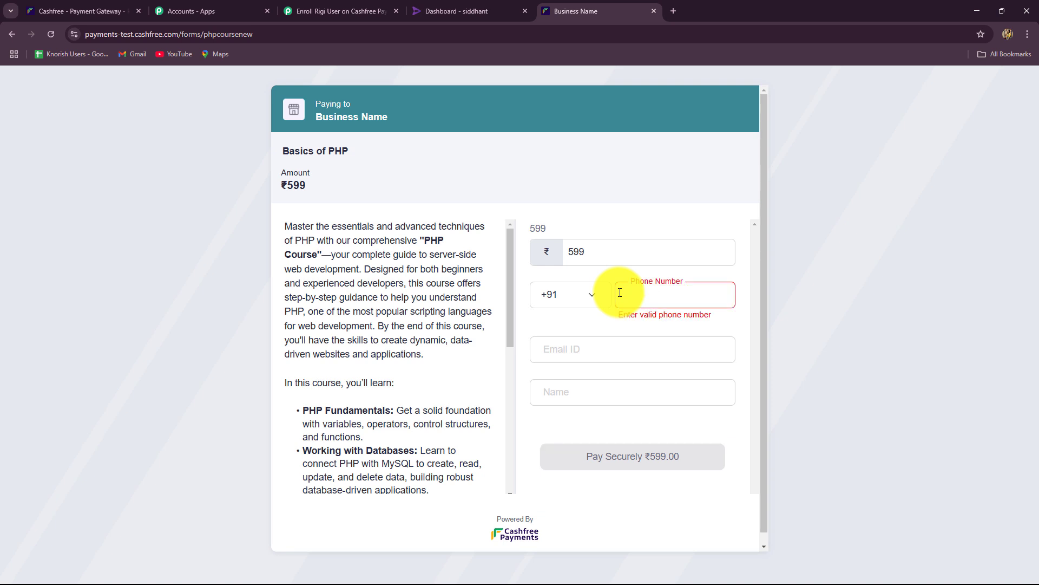
left_click(600, 349)
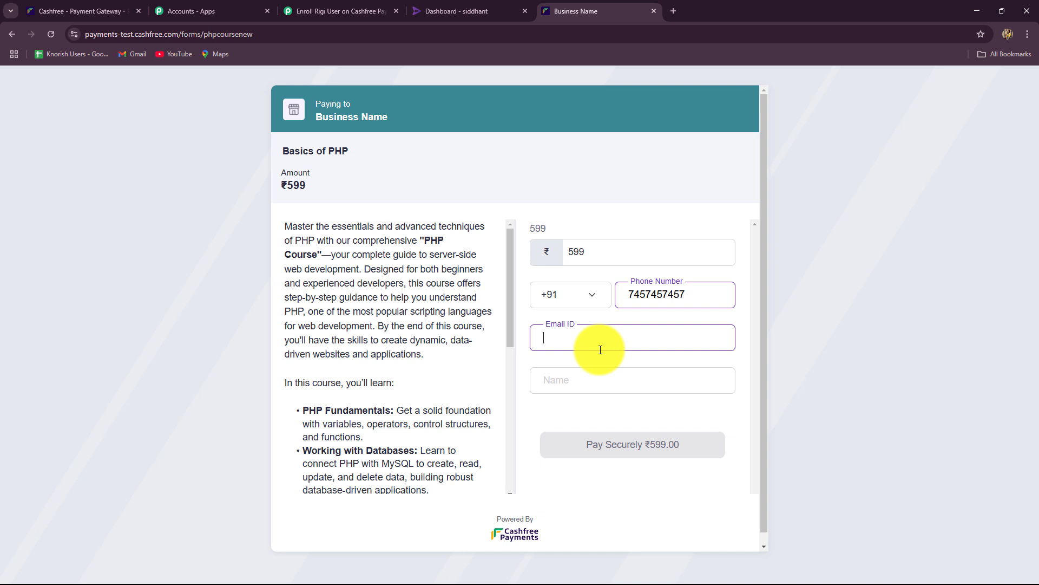
left_click(563, 388)
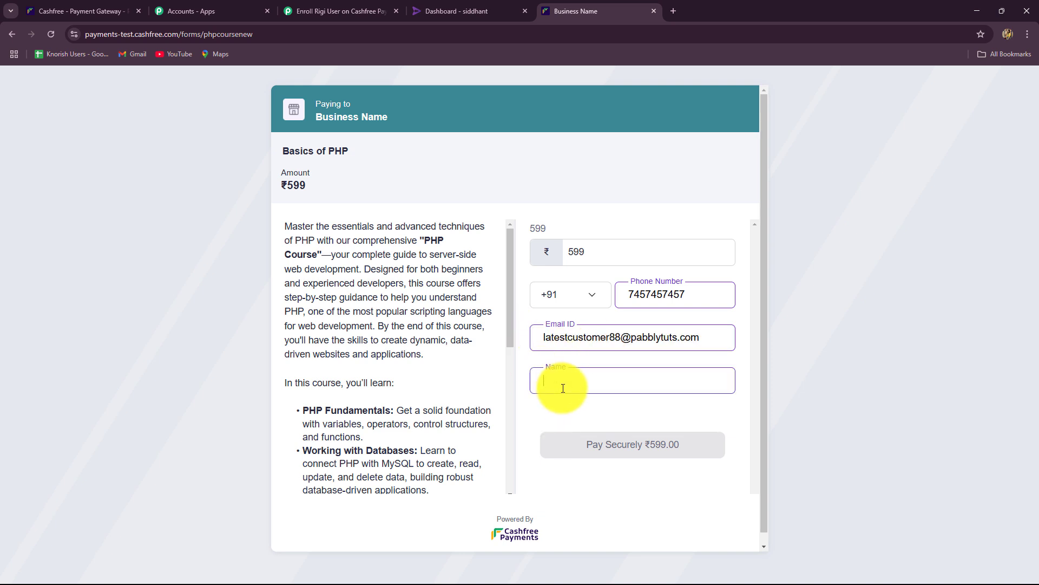
type("Latest Cy")
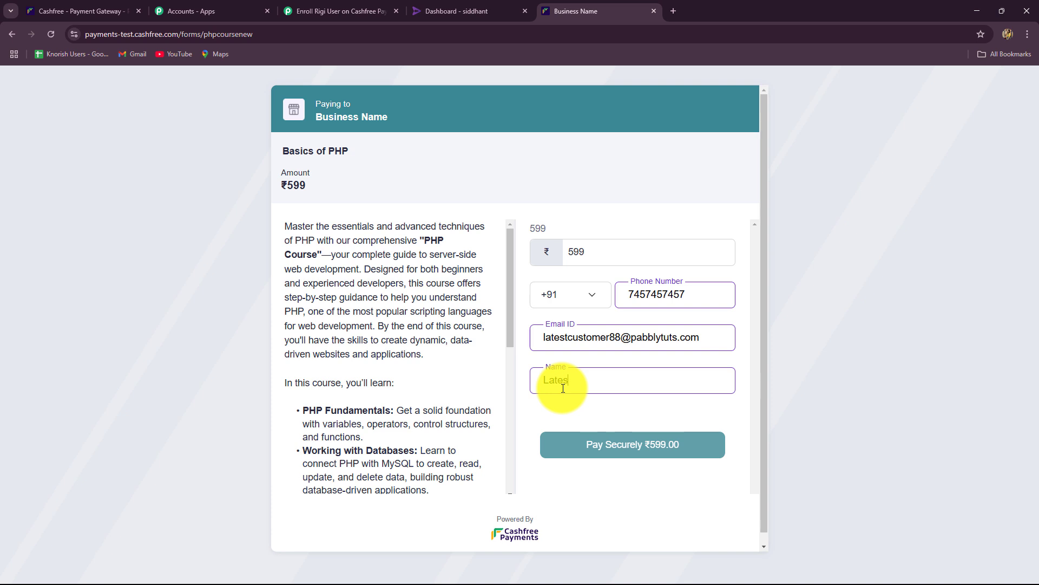
key("BackSpace")
type("ustomker")
key("BackSpace")
key("BackSpace")
key("BackSpace")
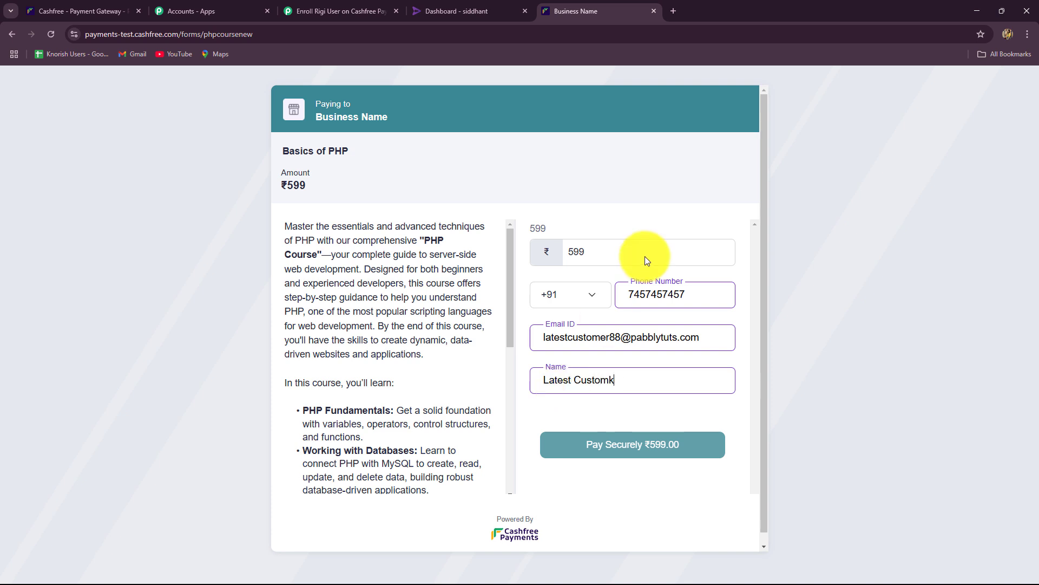
type("er")
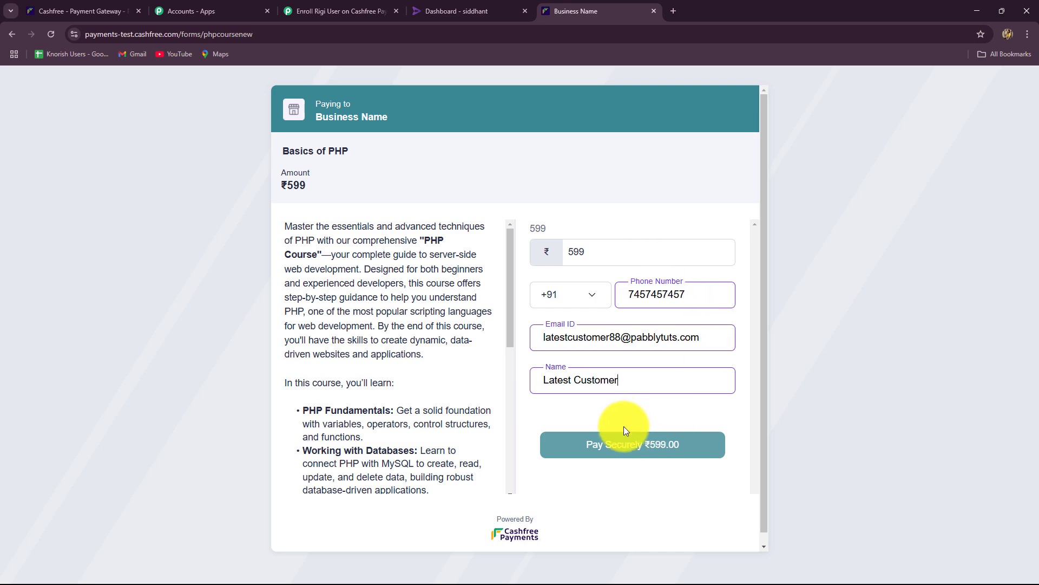
left_click(616, 439)
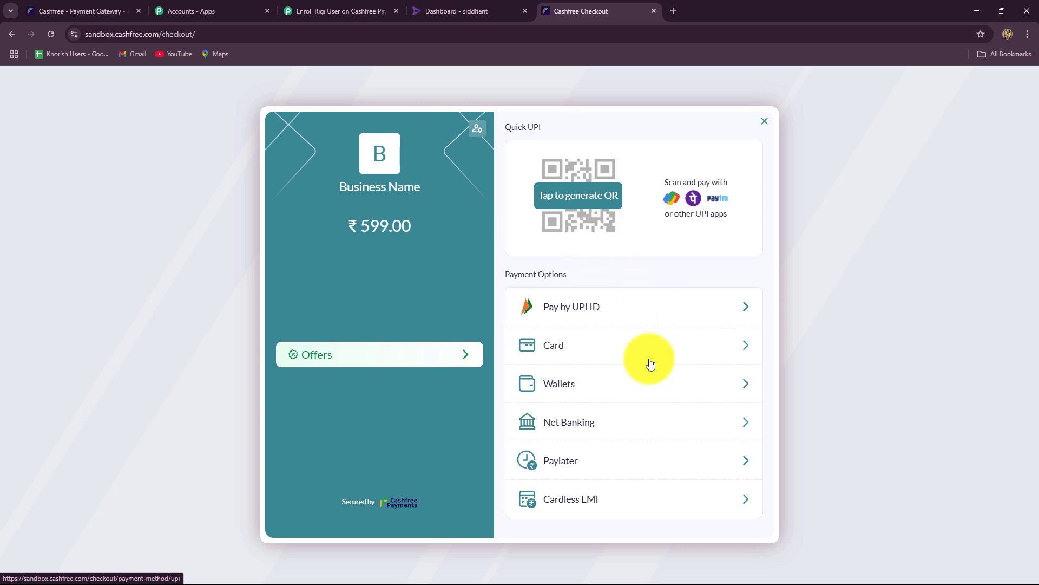
Pay ₹599 by card using the first test card and the test OTP.
left_click(618, 340)
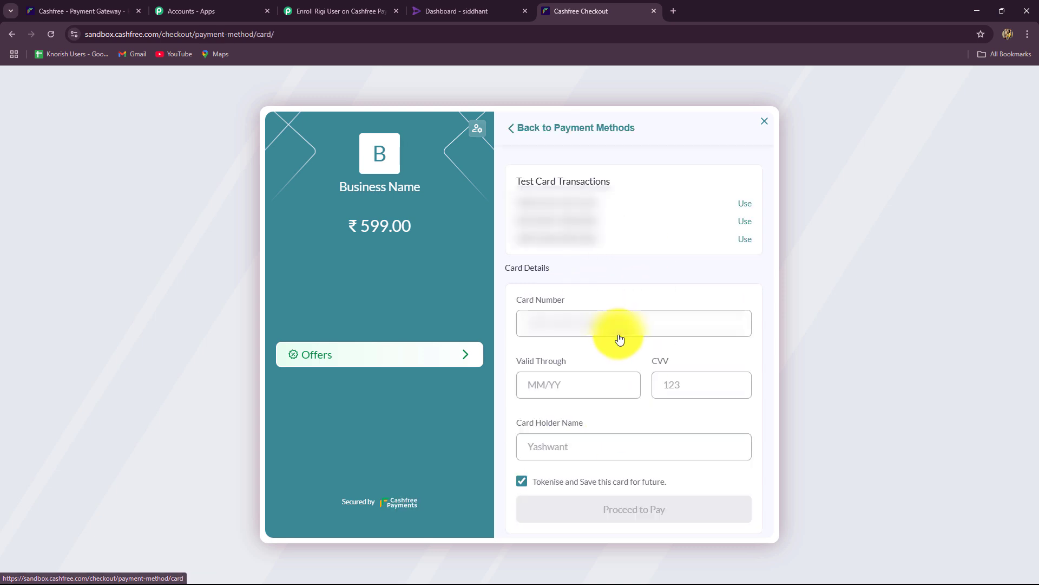
left_click(744, 208)
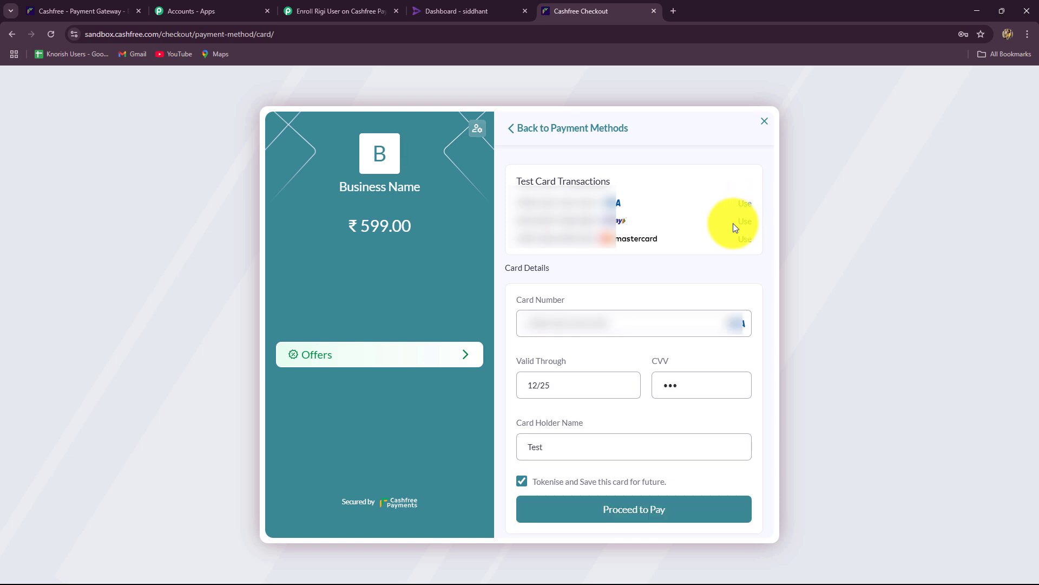
left_click(663, 512)
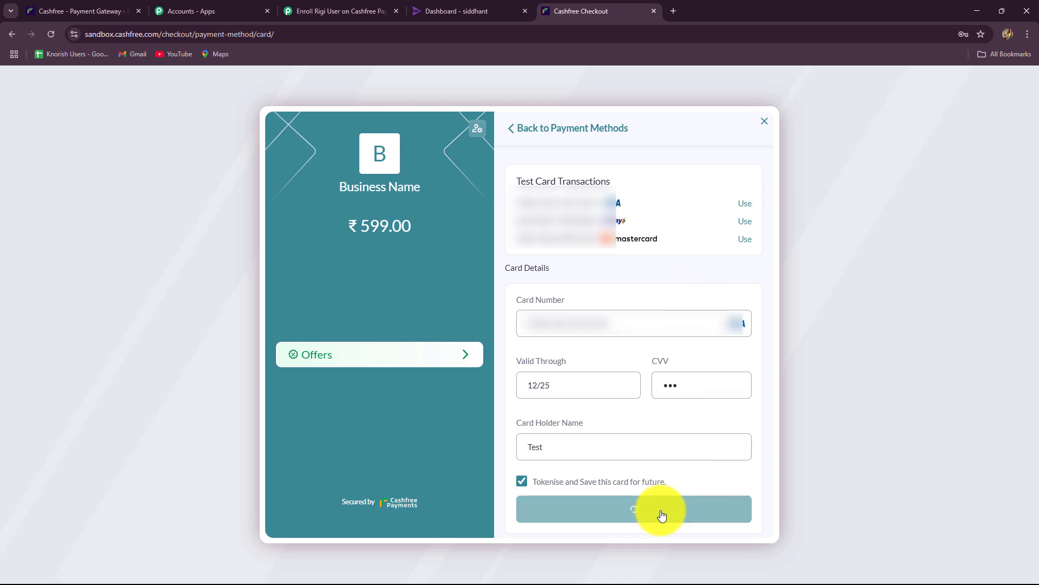
left_click(540, 310)
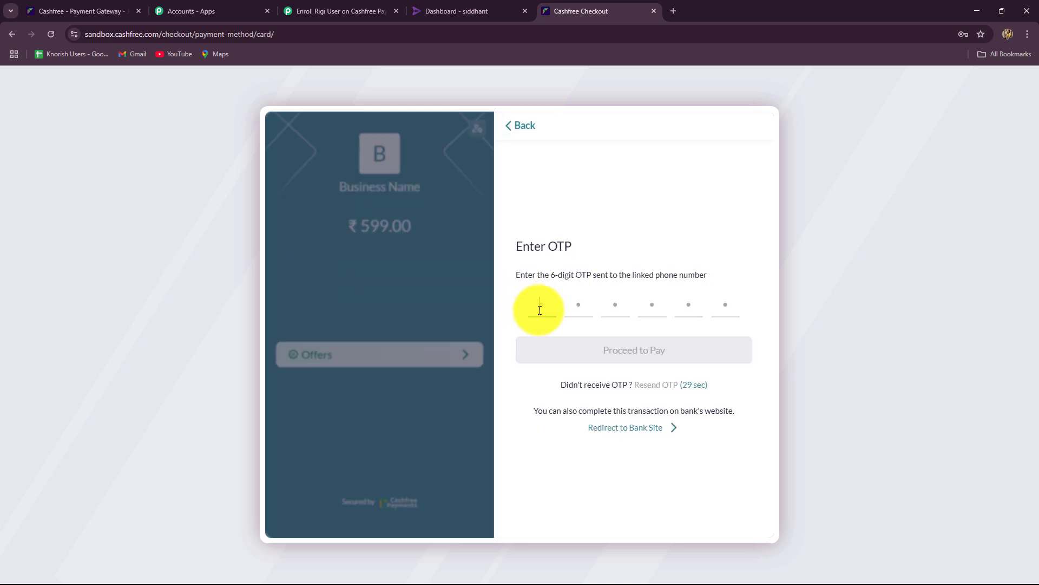
type("111000")
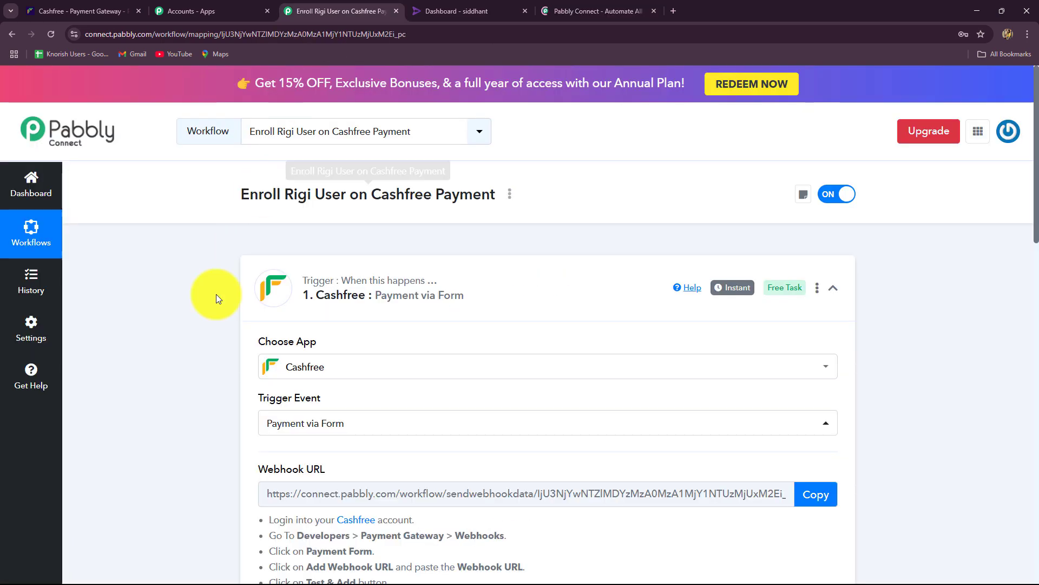
Review the webhook type, event time and transaction id in the trigger's response.
scroll(126, 362, "down", 15)
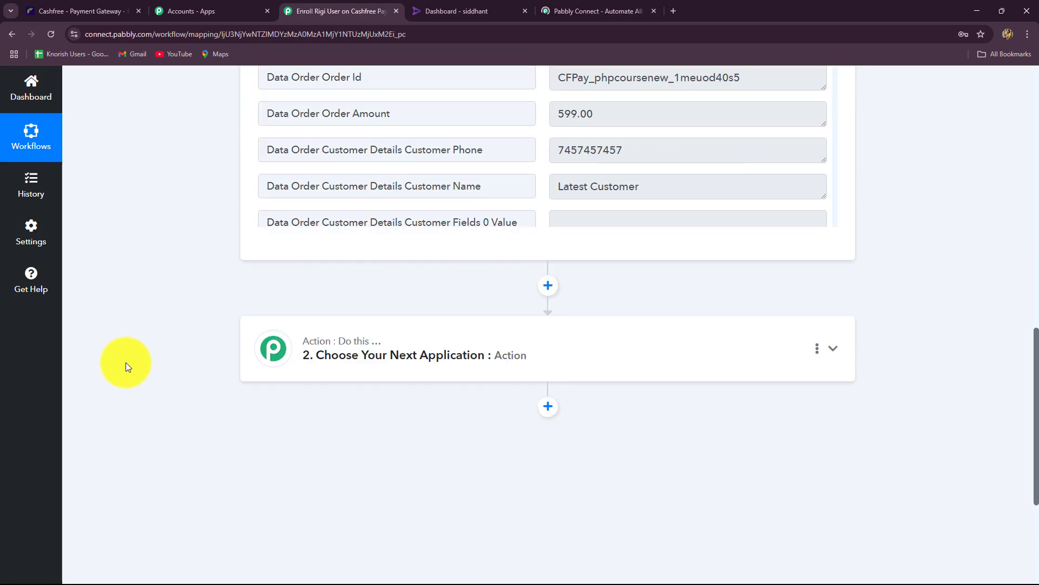
scroll(125, 362, "up", 5)
scroll(126, 362, "down", 2)
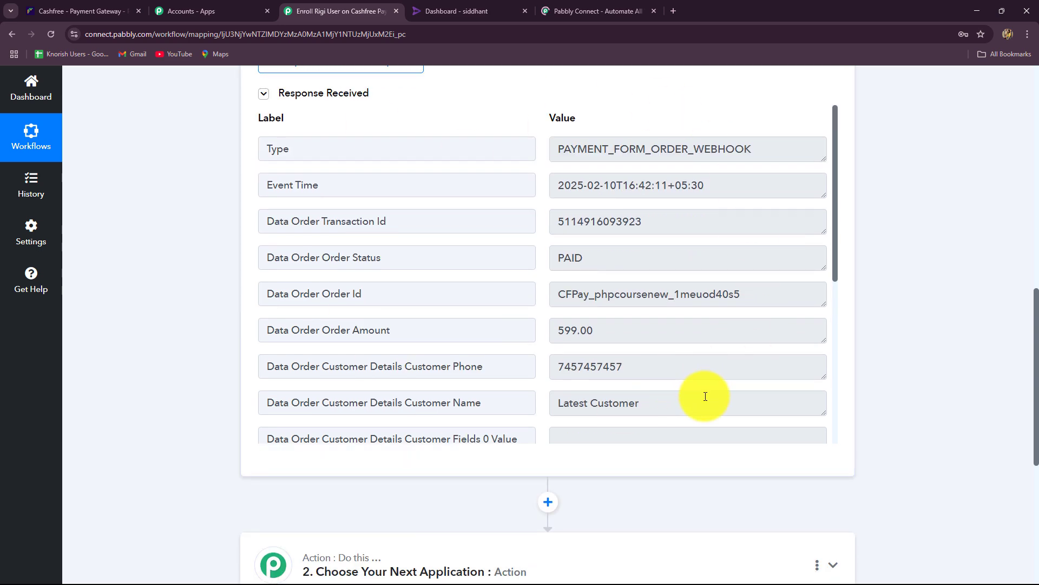
scroll(1035, 337, "up", 1)
scroll(1034, 337, "down", 1)
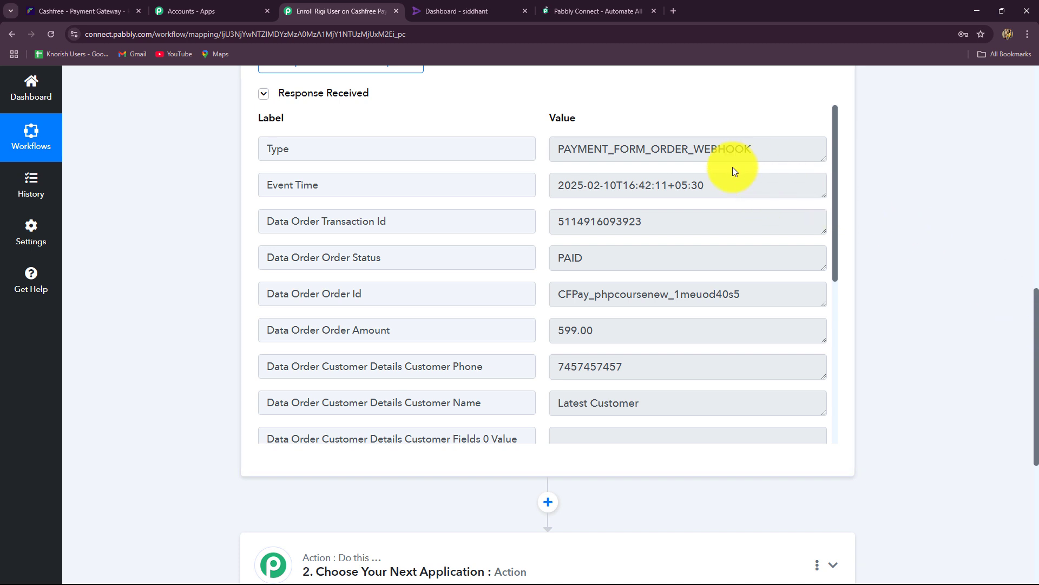
left_click_drag(570, 145, 846, 185)
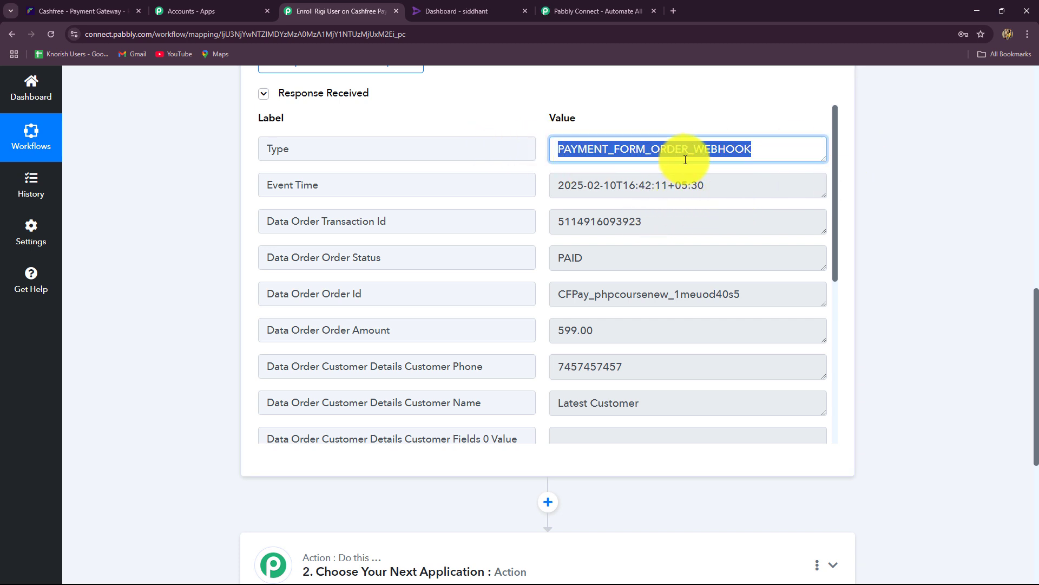
left_click_drag(714, 183, 529, 195)
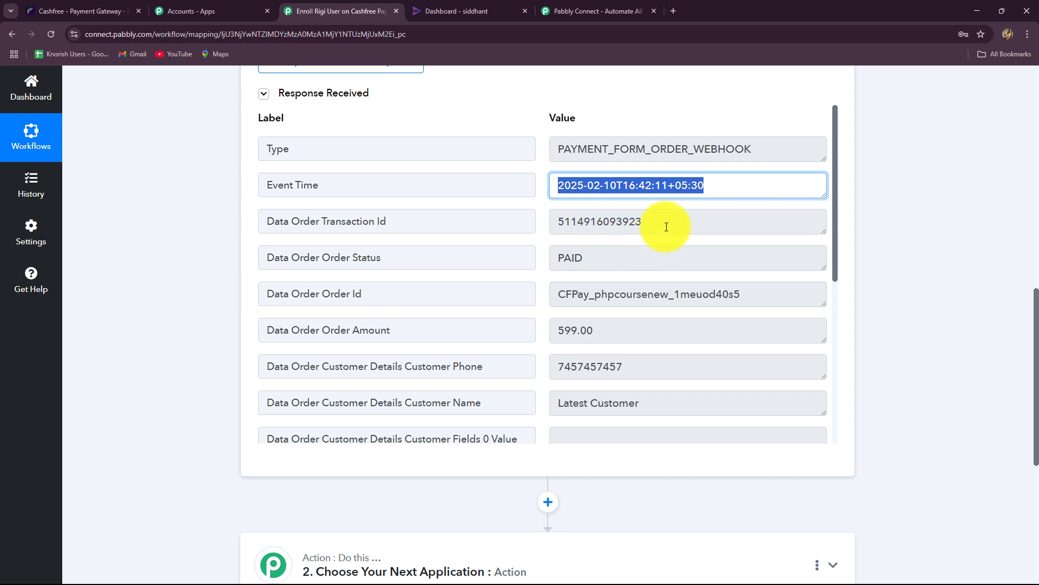
double_click(631, 228)
Check the order id, amount 599.00 and customer details, then select Cf Form Id 6221551.
scroll(628, 281, "down", 2)
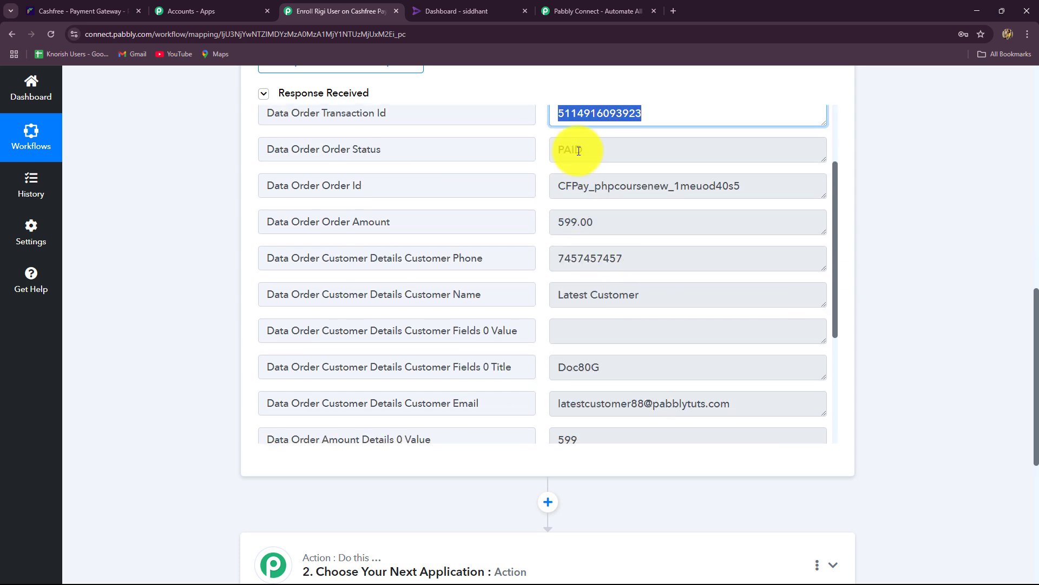
left_click_drag(589, 146, 532, 154)
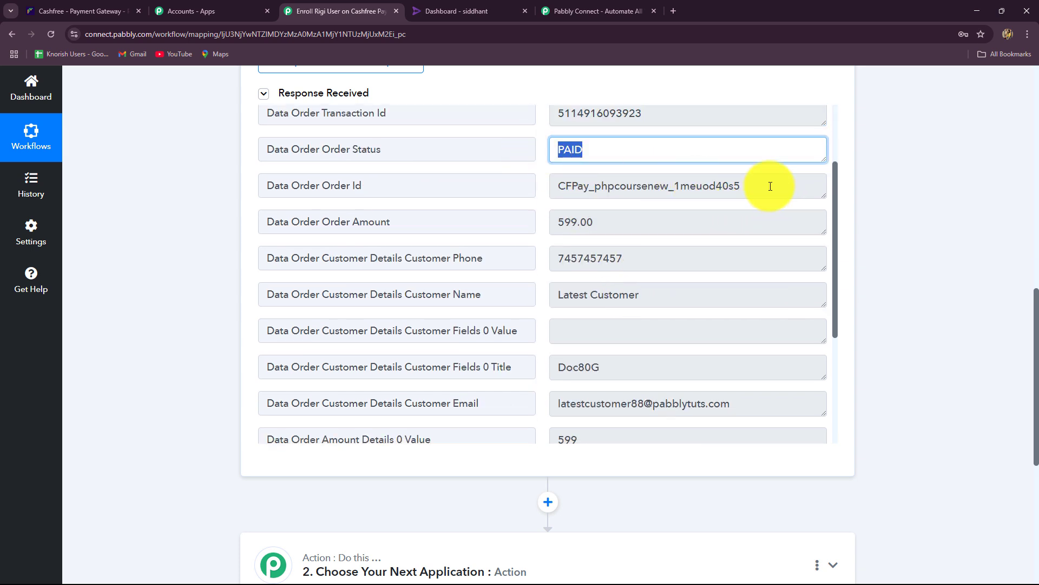
left_click_drag(770, 186, 431, 211)
left_click_drag(639, 229, 535, 234)
left_click_drag(632, 265, 543, 273)
left_click_drag(664, 301, 548, 310)
scroll(649, 343, "down", 4)
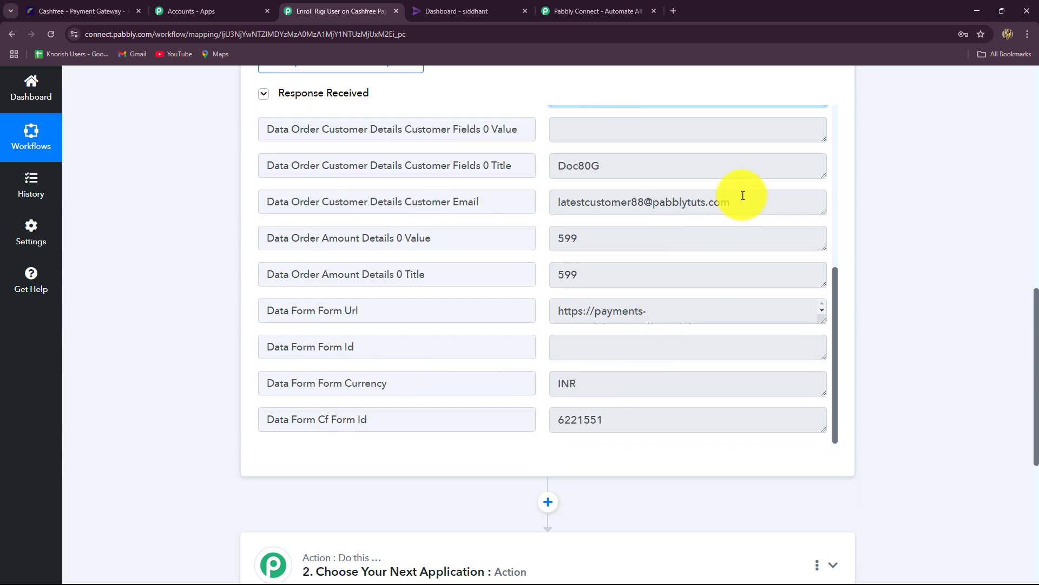
left_click_drag(742, 196, 555, 201)
scroll(680, 327, "down", 6)
scroll(680, 327, "up", 2)
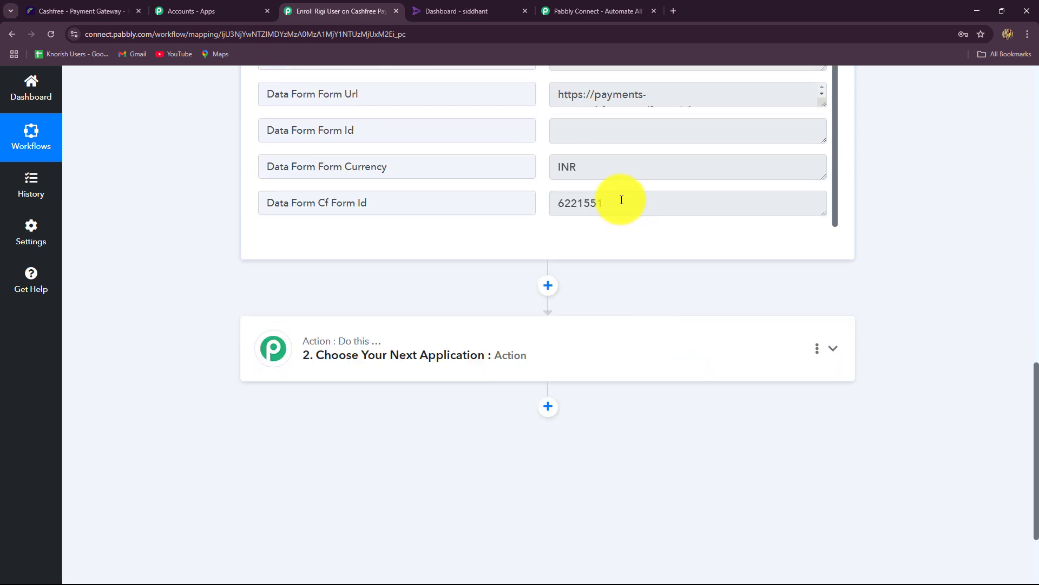
left_click_drag(622, 200, 515, 211)
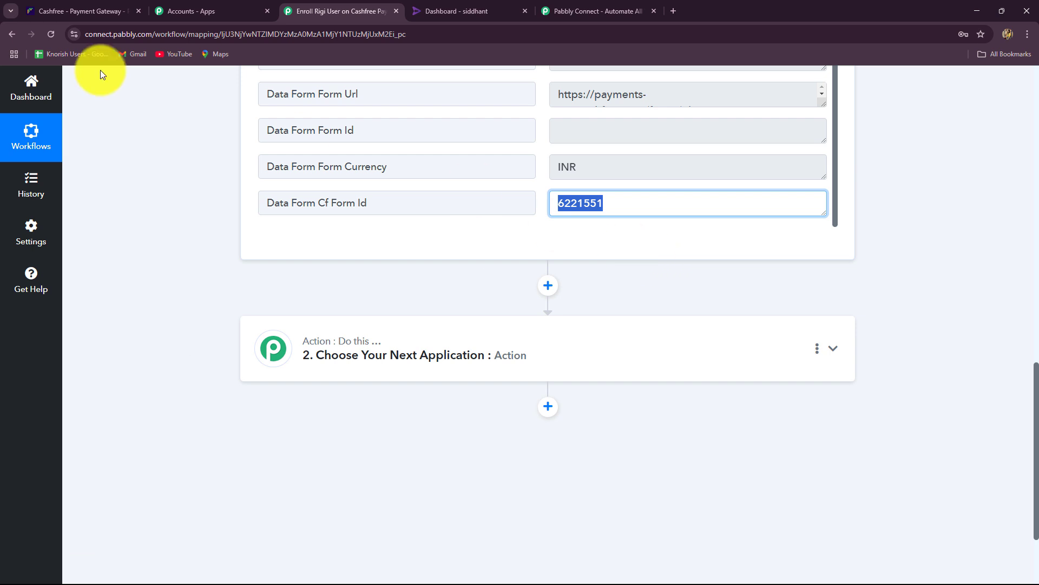
left_click(121, 10)
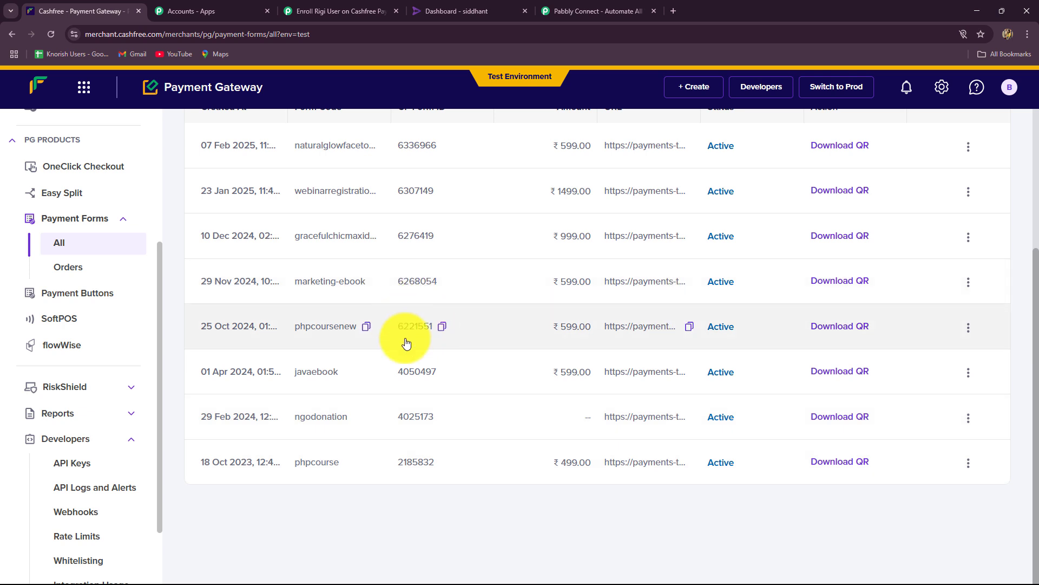
left_click(372, 11)
scroll(540, 230, "up", 2)
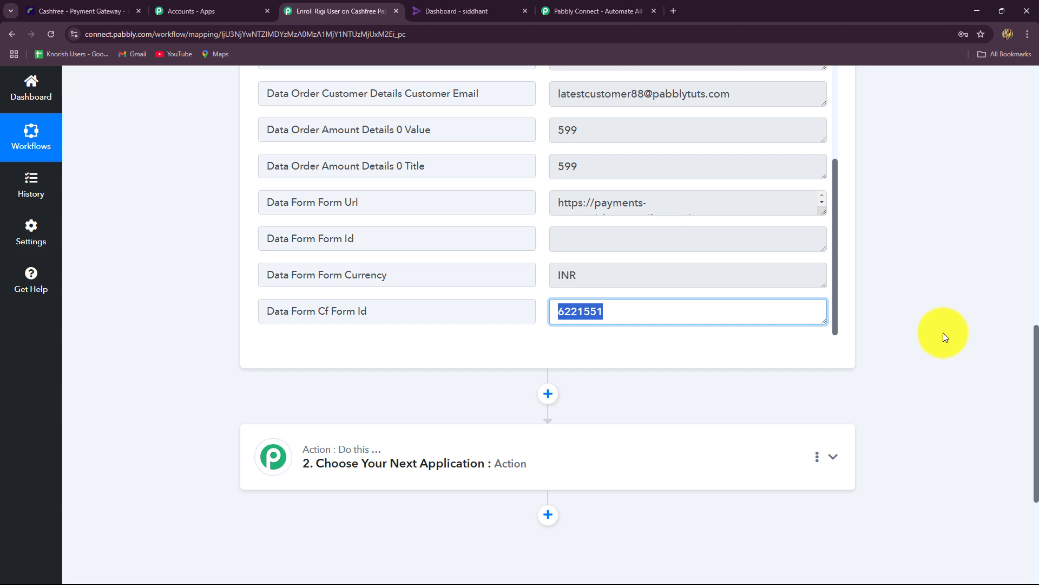
Add a Pabbly Filter step with the Filter Values event.
scroll(943, 336, "down", 2)
left_click(372, 332)
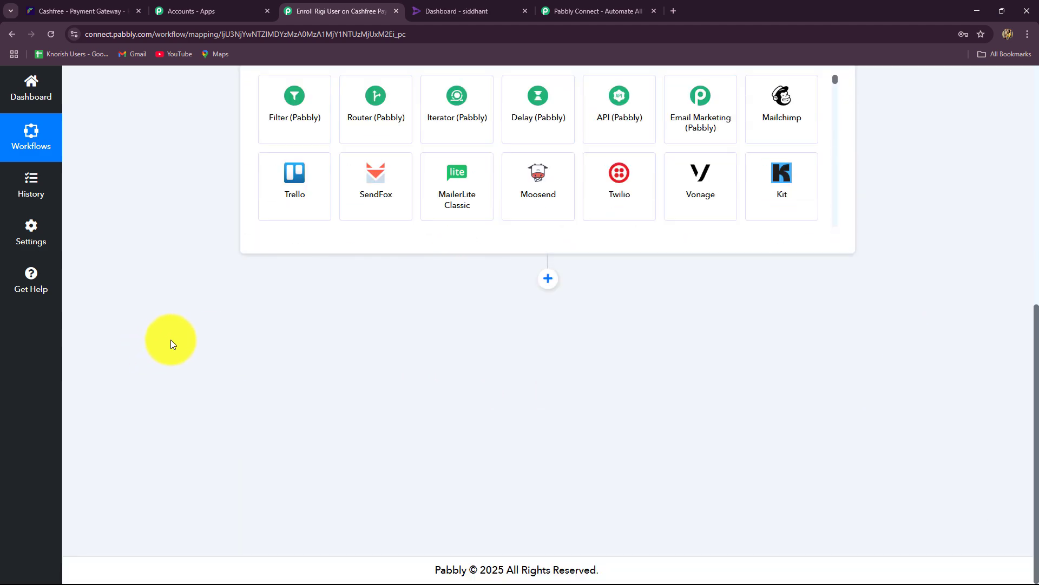
scroll(171, 339, "up", 5)
left_click(278, 301)
left_click(283, 369)
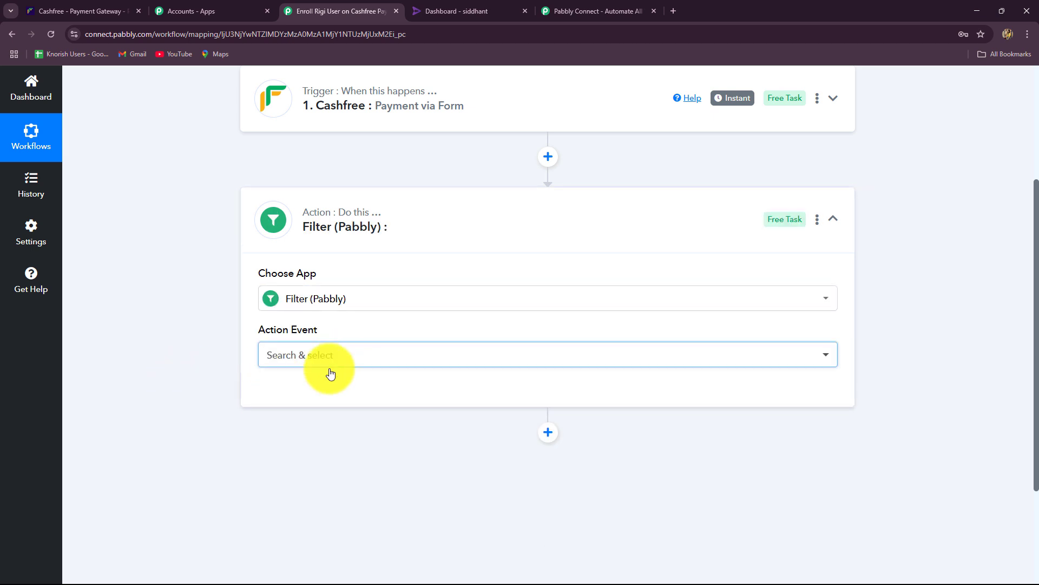
left_click(330, 374)
left_click(298, 430)
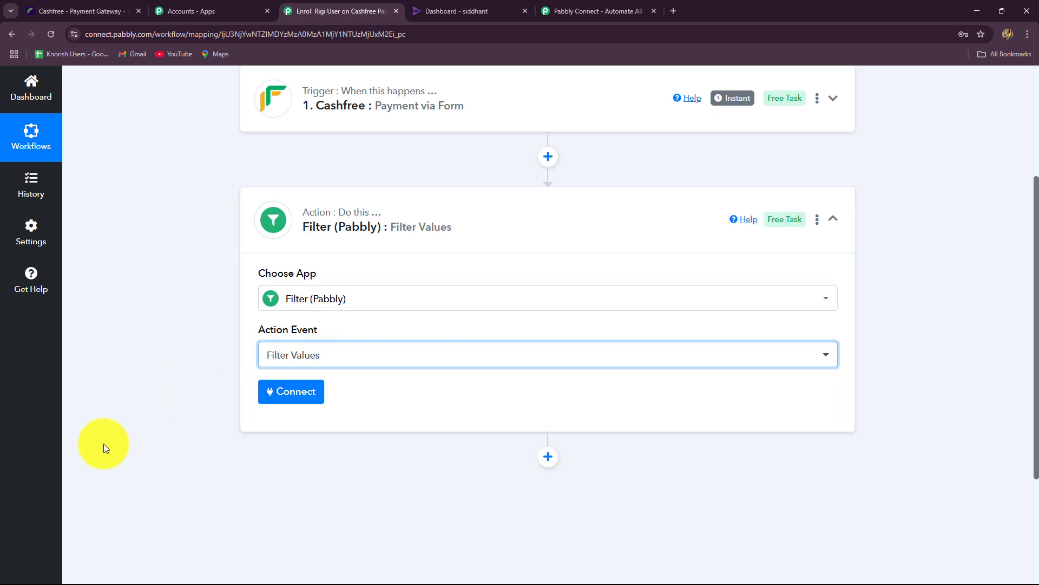
left_click(303, 392)
Choose '1. Data Form Cf Form Id' from the Cashfree trigger fields as the filter label.
scroll(676, 368, "down", 5)
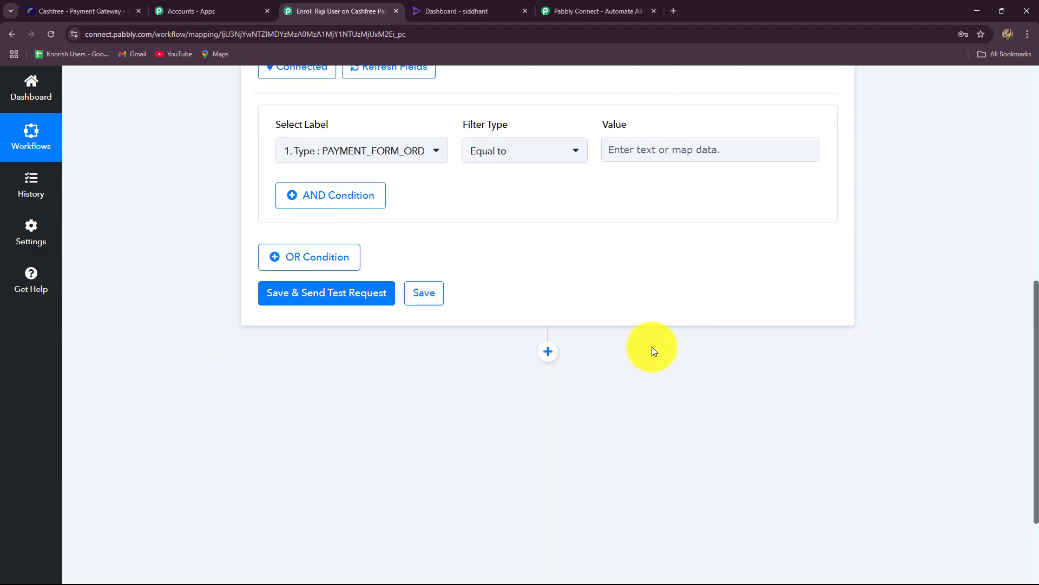
left_click(389, 153)
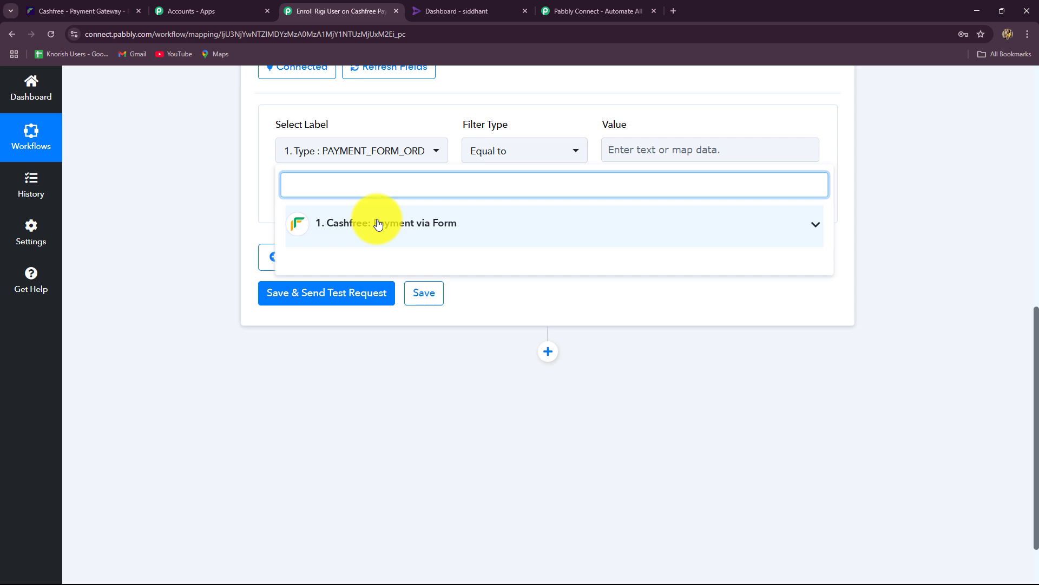
left_click(378, 225)
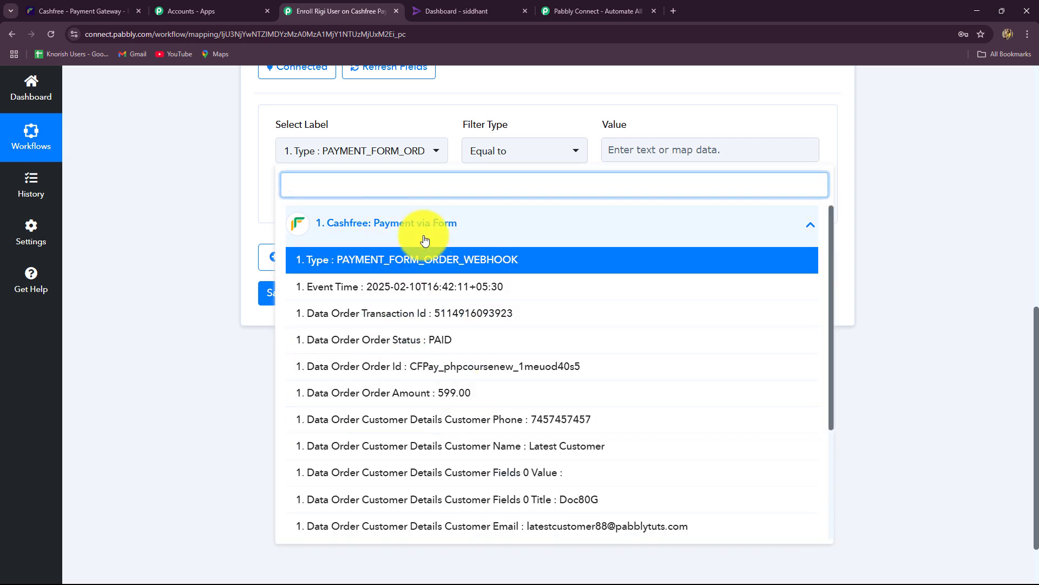
scroll(447, 422, "down", 3)
scroll(452, 426, "up", 2)
scroll(452, 426, "up", 1)
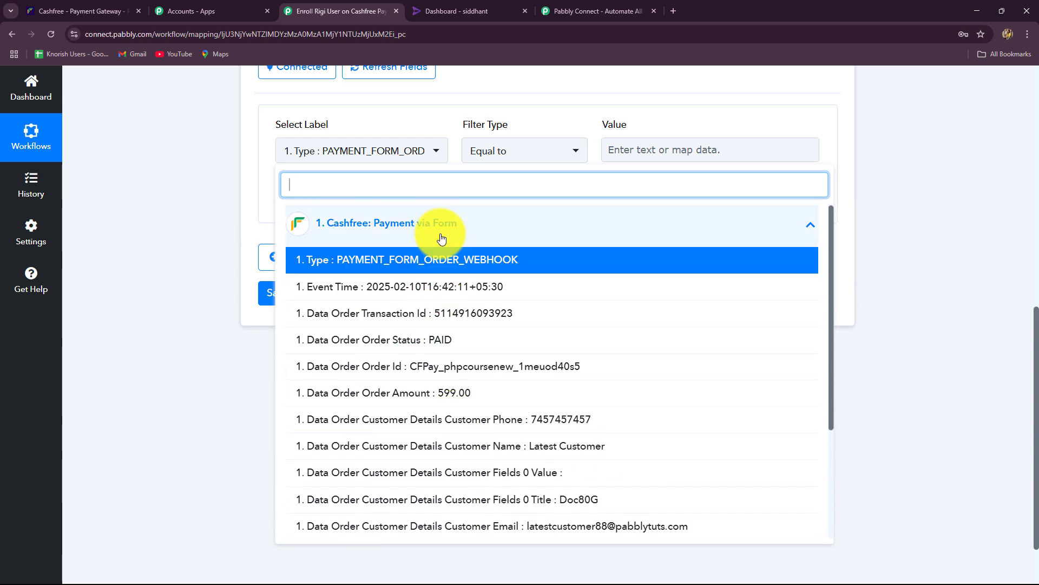
scroll(512, 468, "down", 2)
scroll(512, 468, "down", 1)
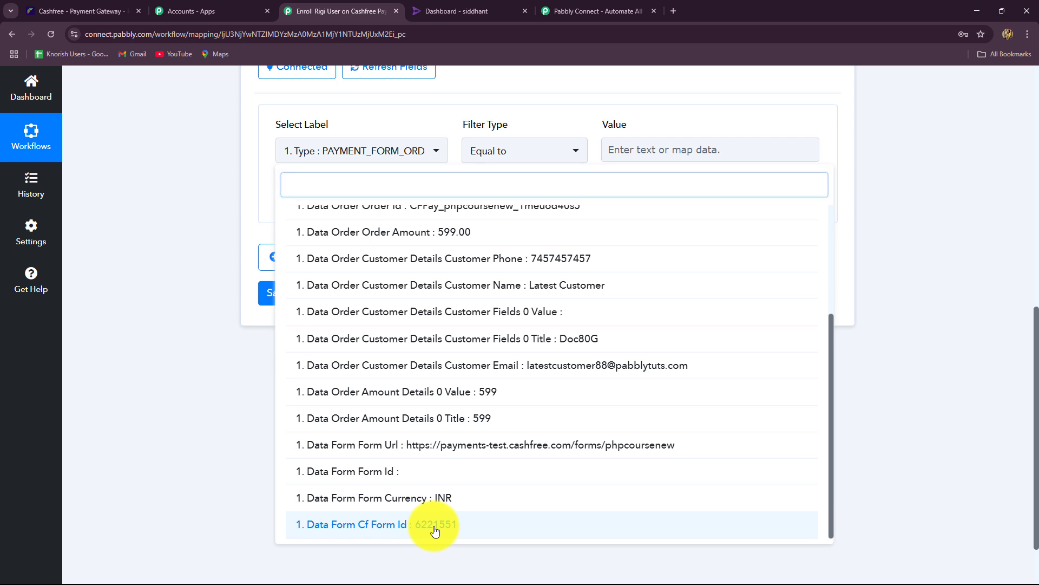
left_click(436, 530)
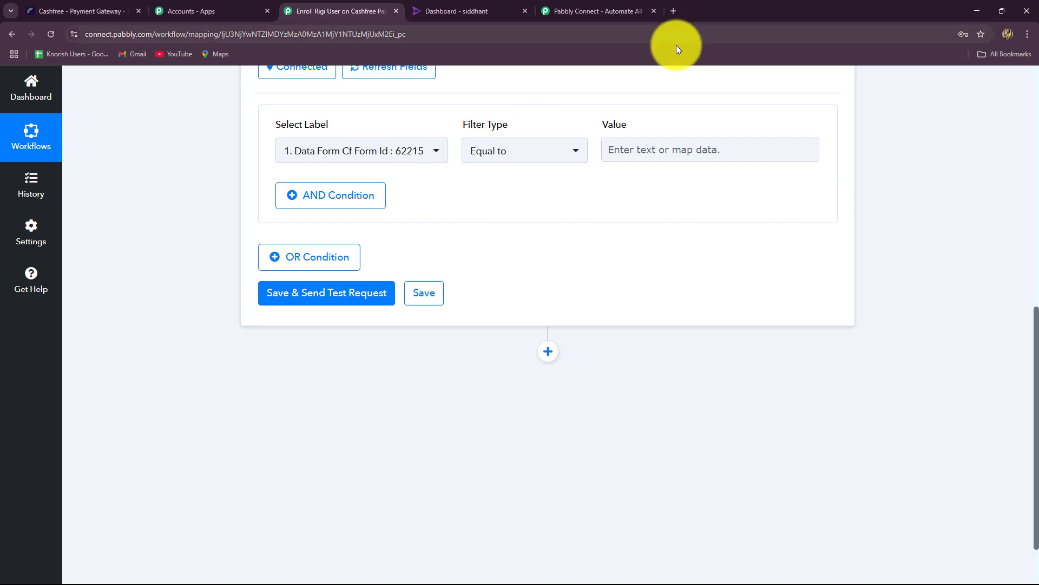
Set the filter type to Equal to and copy 6221551 from the trigger response.
left_click(536, 154)
left_click(505, 224)
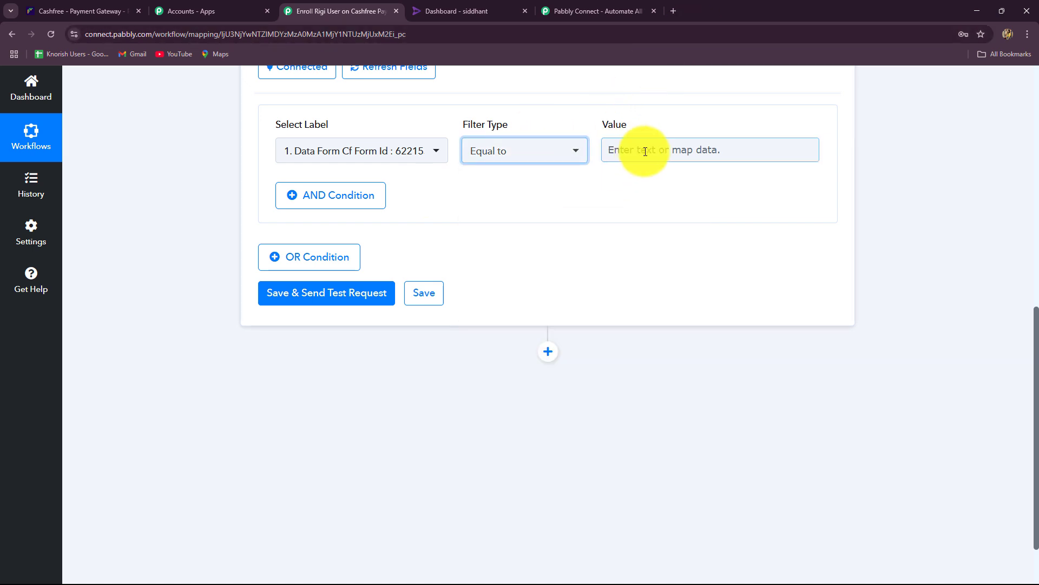
left_click(642, 151)
scroll(860, 212, "up", 6)
left_click(413, 82)
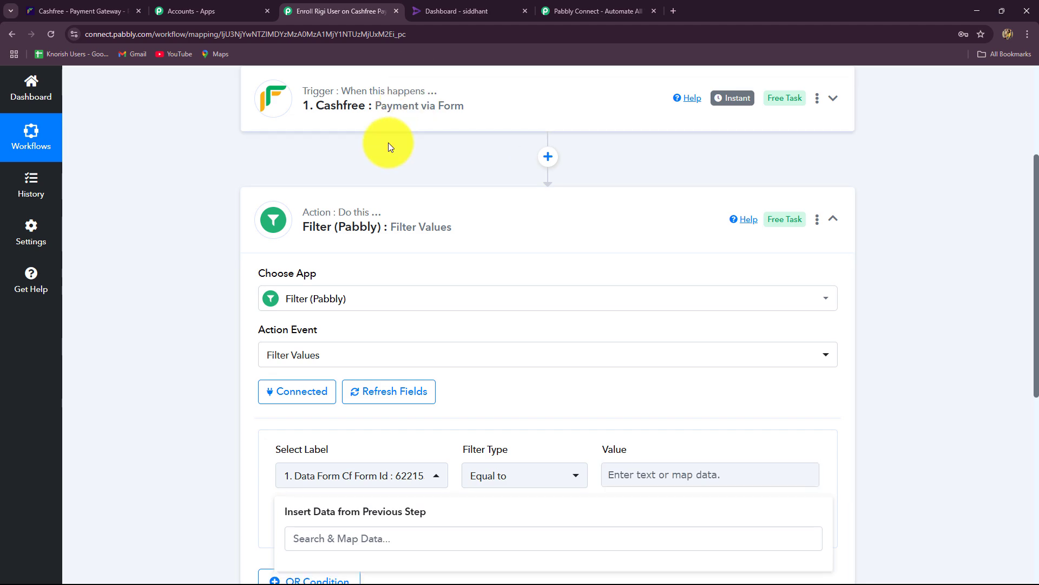
scroll(138, 257, "up", 3)
scroll(217, 290, "down", 10)
scroll(225, 294, "down", 3)
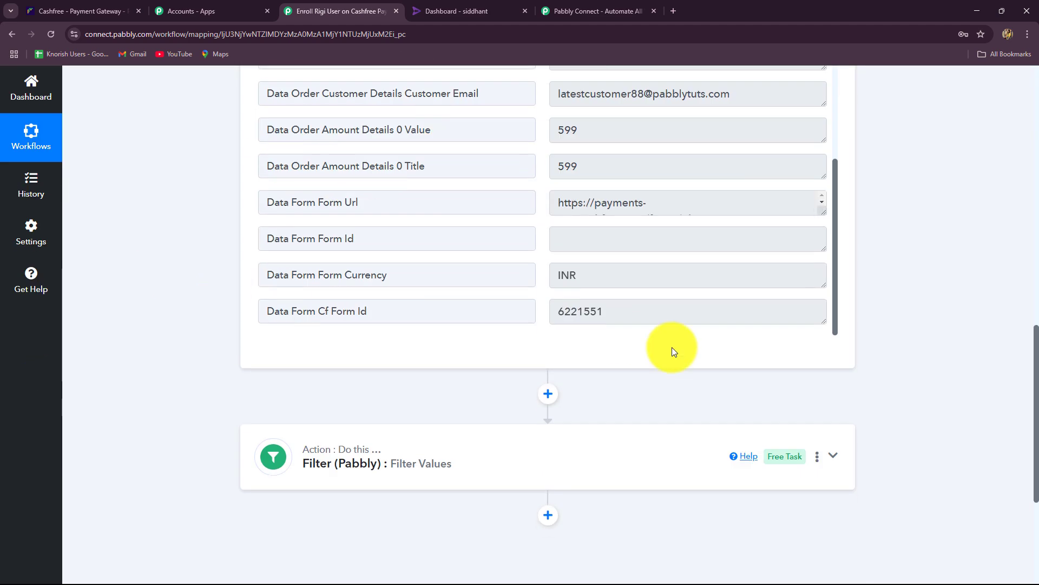
left_click_drag(672, 313, 512, 324)
key("ctrl+c")
scroll(325, 348, "down", 5)
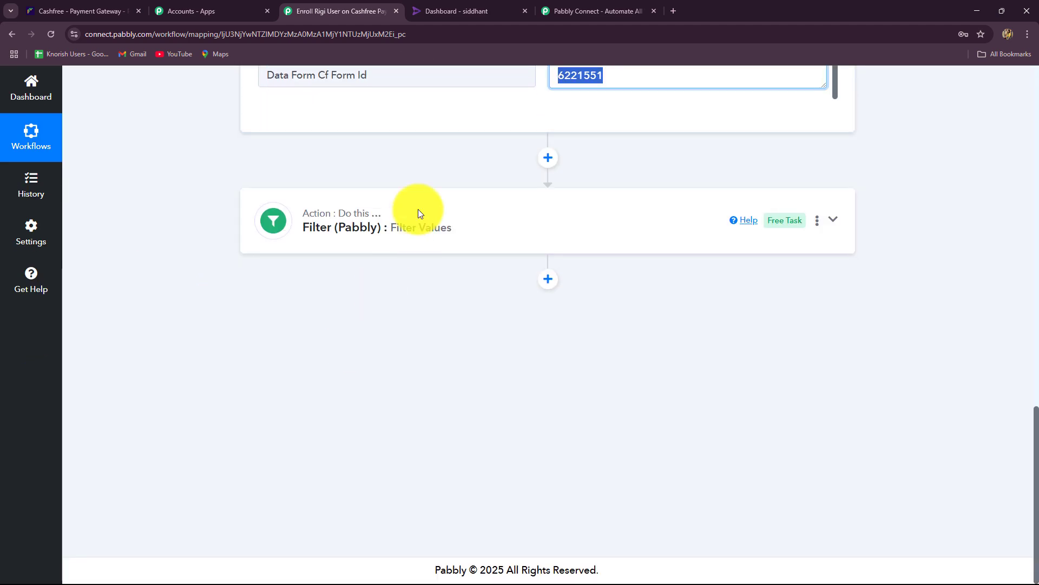
Paste 6221551 into the filter condition's Value field.
left_click(438, 223)
scroll(590, 277, "up", 7)
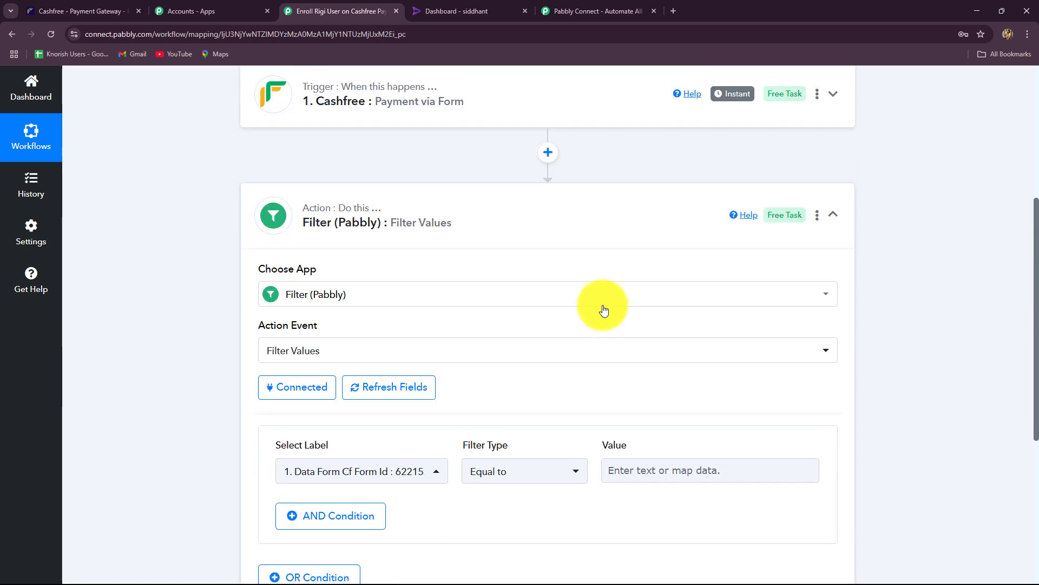
left_click(622, 480)
key("ctrl+v")
left_click(964, 403)
scroll(964, 402, "down", 4)
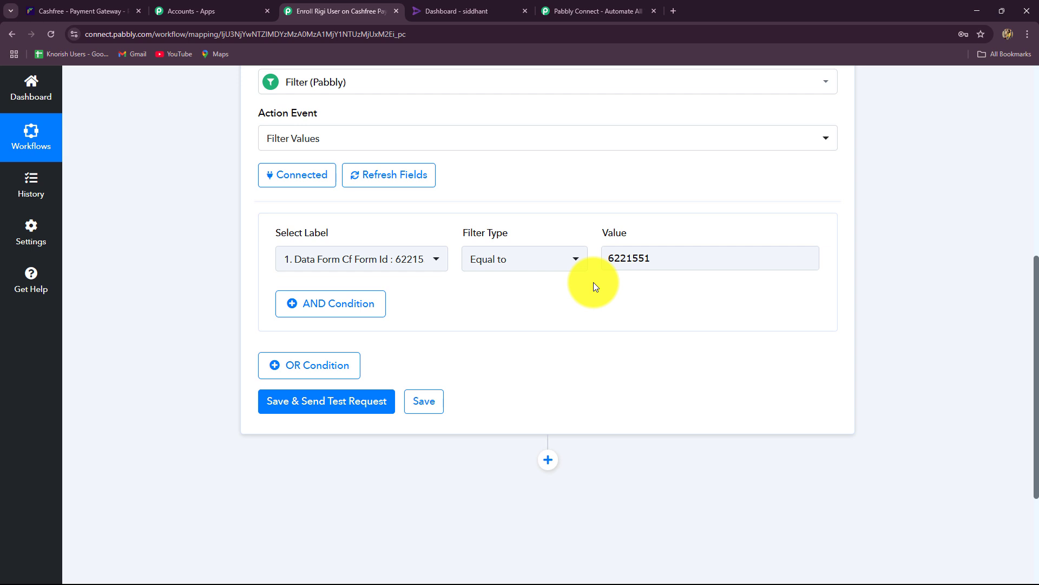
left_click_drag(657, 258, 594, 262)
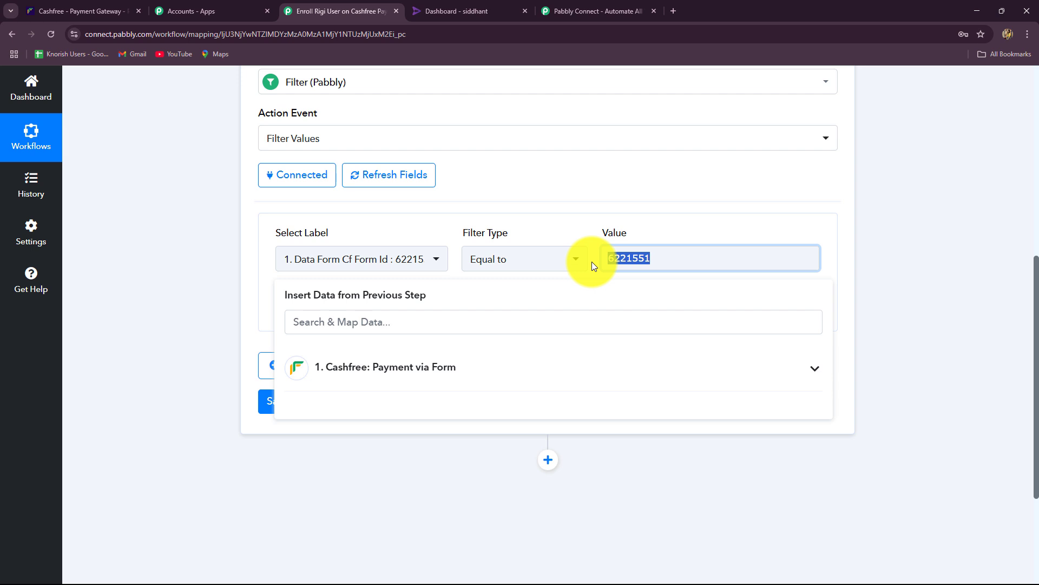
left_click(951, 275)
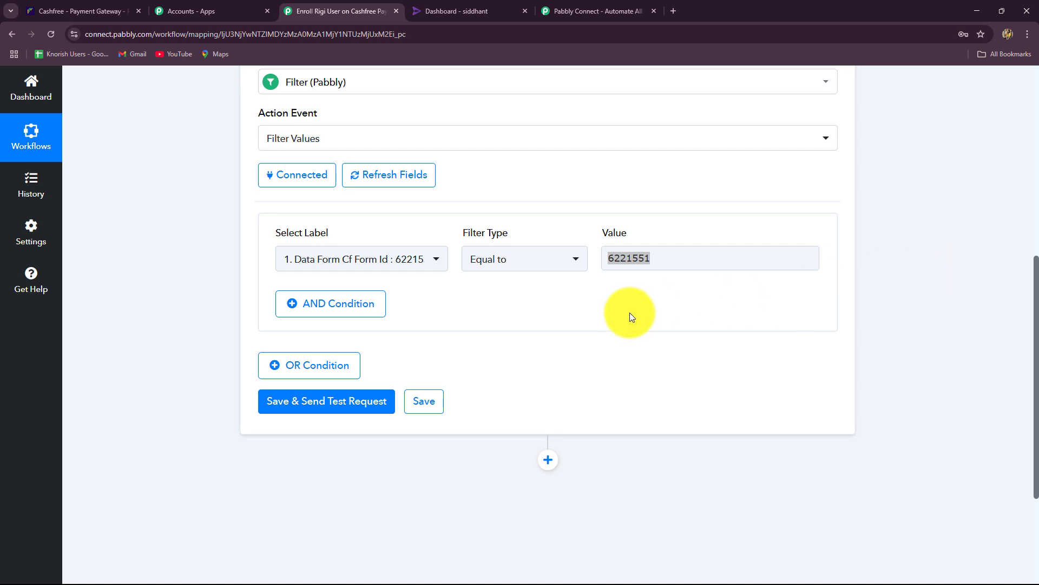
Save the filter and send a test request, confirming it passes.
scroll(225, 310, "down", 3)
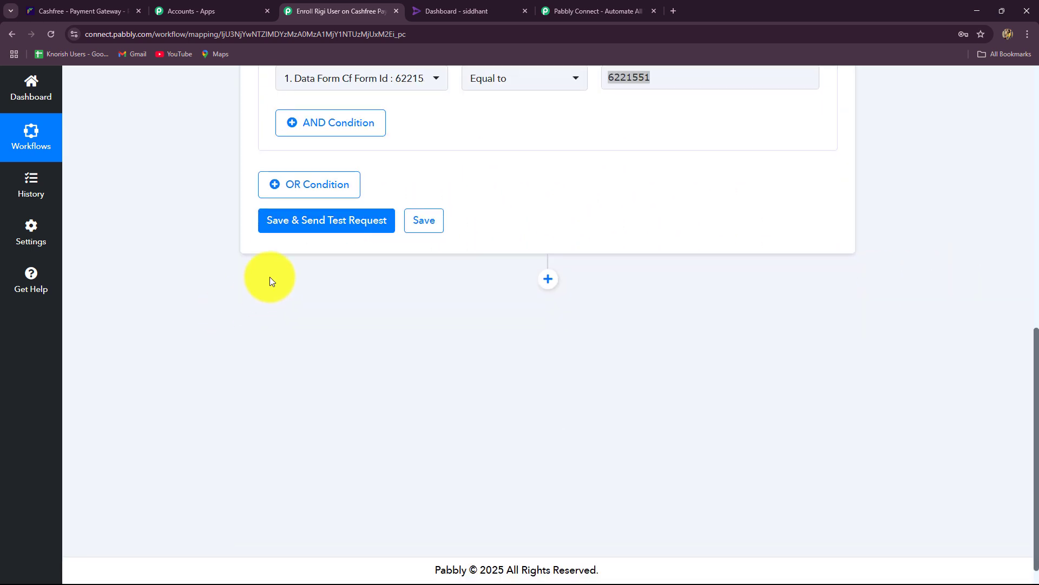
left_click(315, 221)
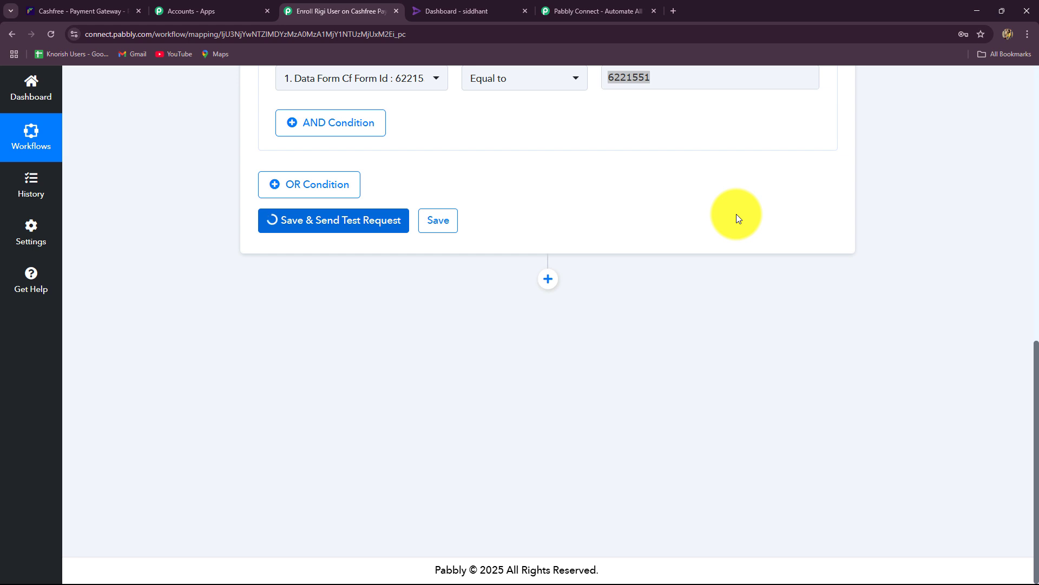
left_click_drag(661, 313, 552, 328)
scroll(882, 304, "down", 3)
Add a Rigi step with the Import User action event.
left_click(551, 287)
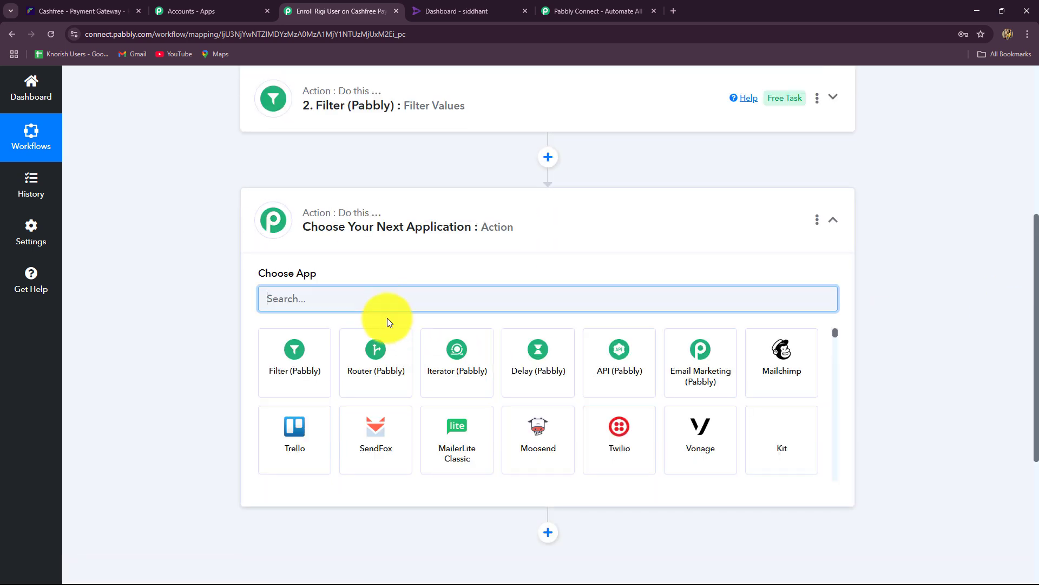
type("Rigi")
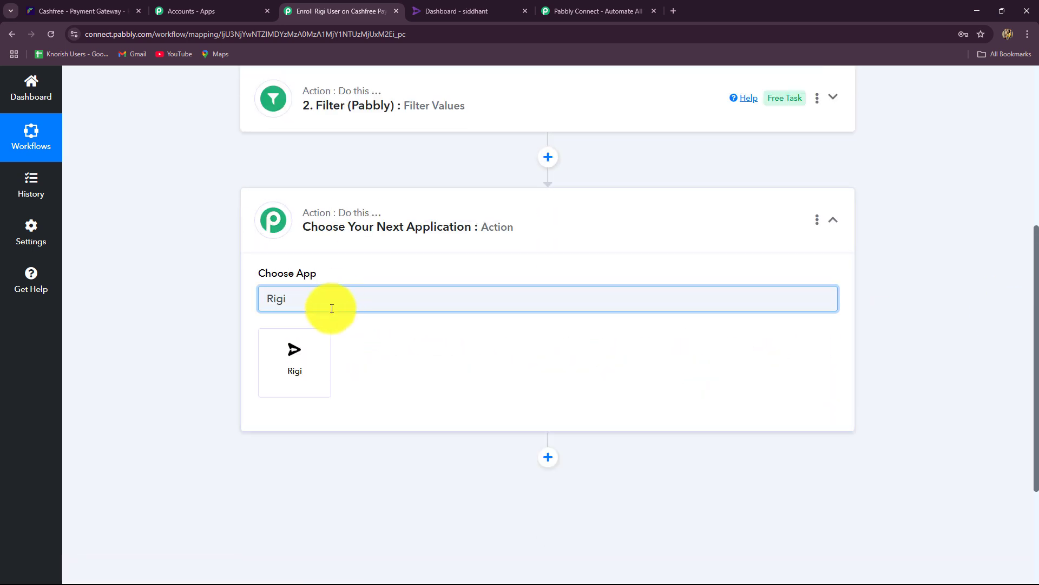
left_click(303, 349)
left_click(273, 355)
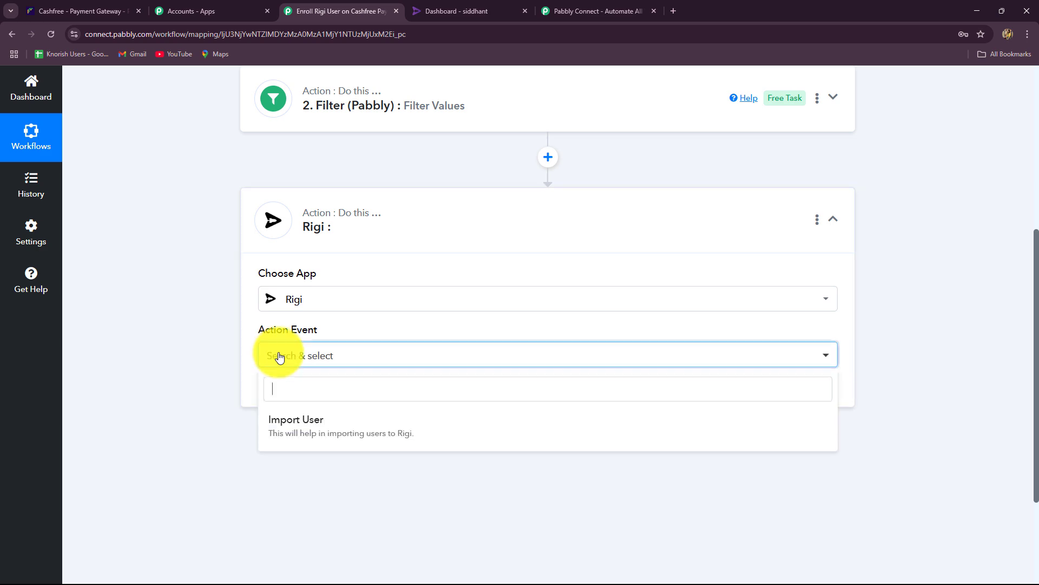
left_click(308, 445)
Start a new Rigi connection, Rigi #9, via Add New Connection and review the token instructions.
left_click(289, 388)
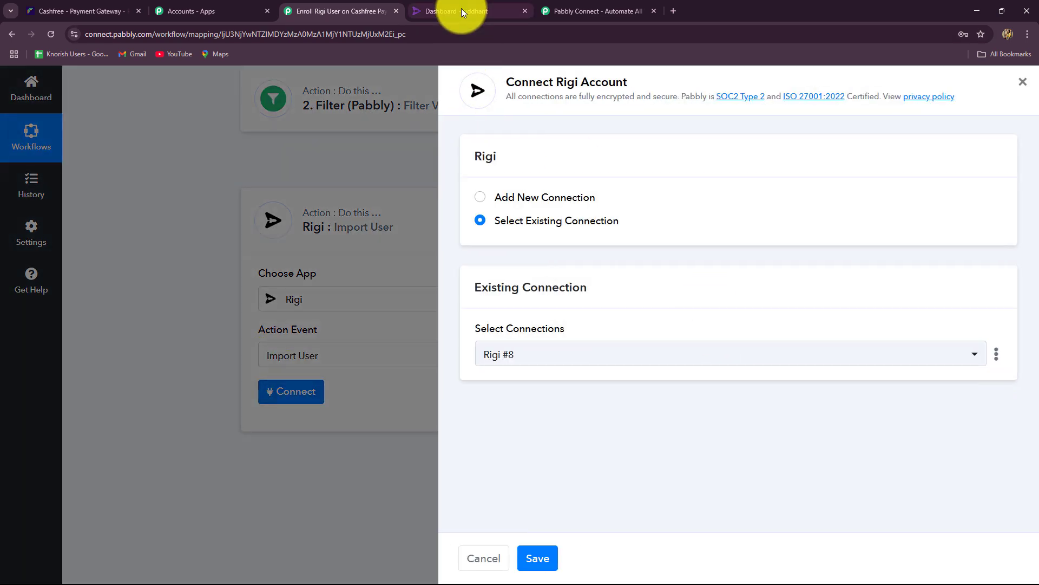
left_click(461, 9)
left_click(297, 4)
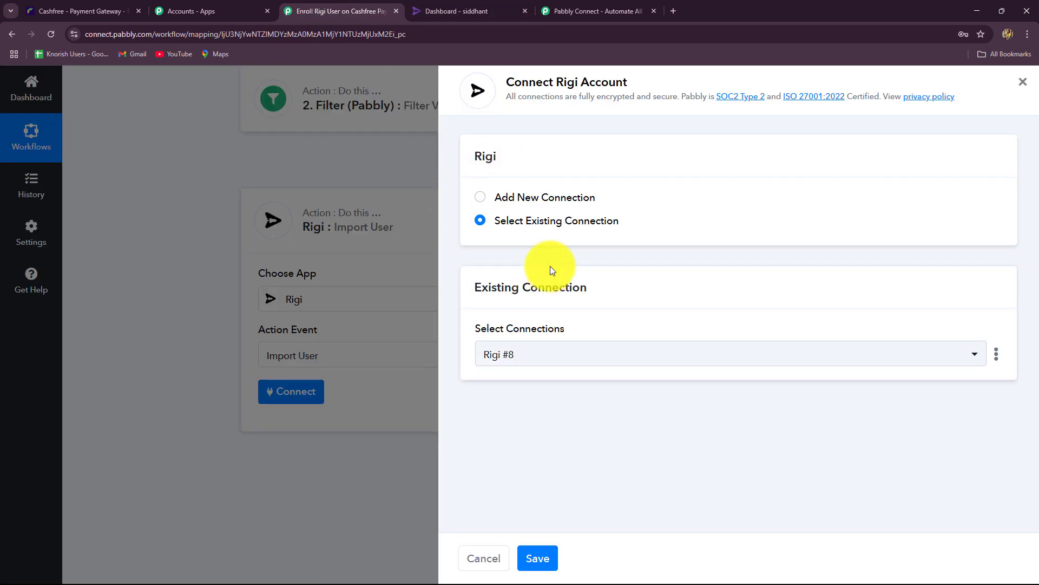
left_click(458, 9)
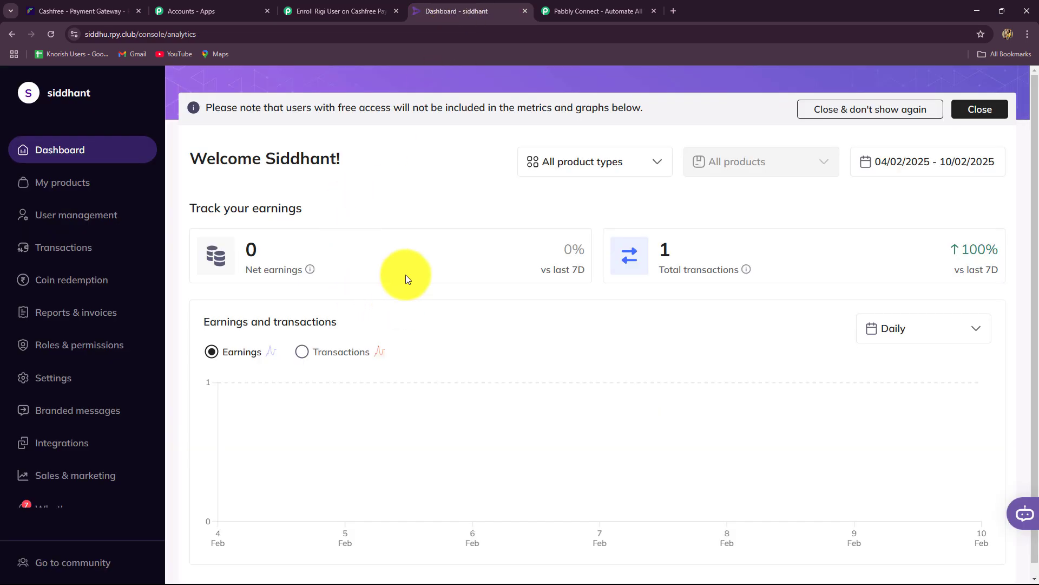
left_click(372, 9)
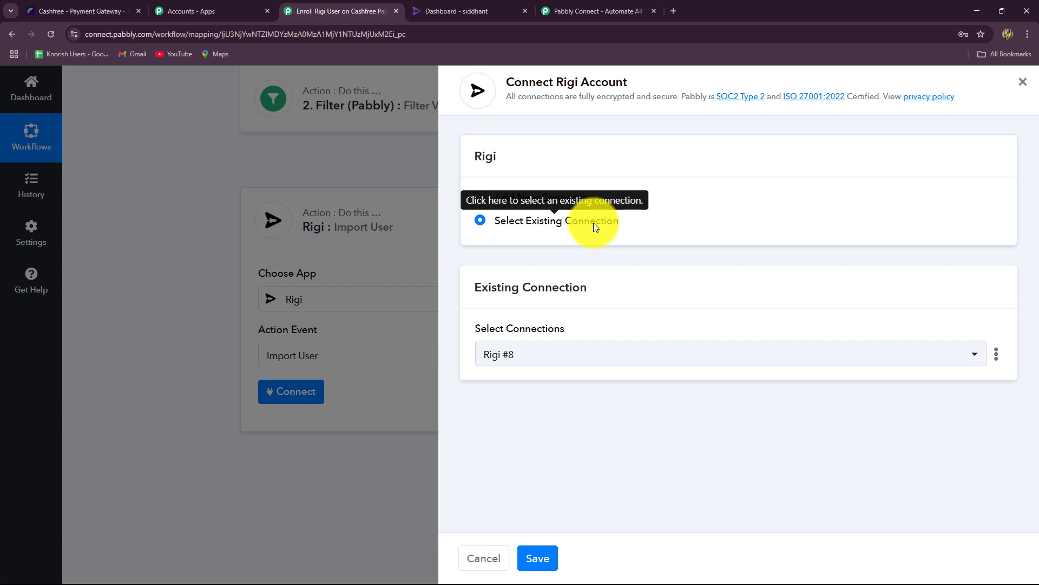
left_click(483, 197)
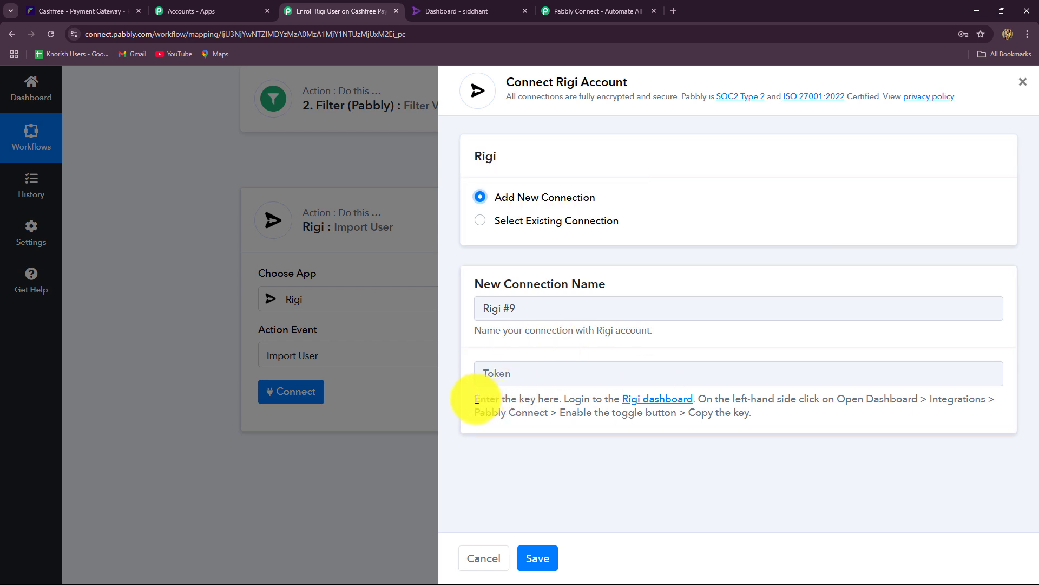
left_click_drag(459, 399, 798, 417)
left_click(814, 421)
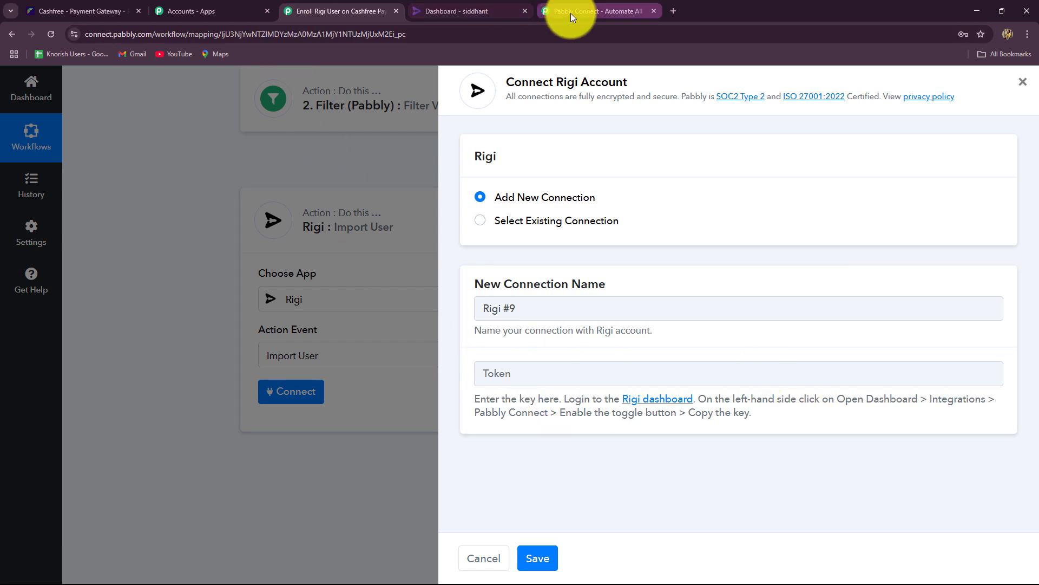
Reveal and copy the Pabbly key from Rigi's Integrations > Pabbly page.
left_click(490, 13)
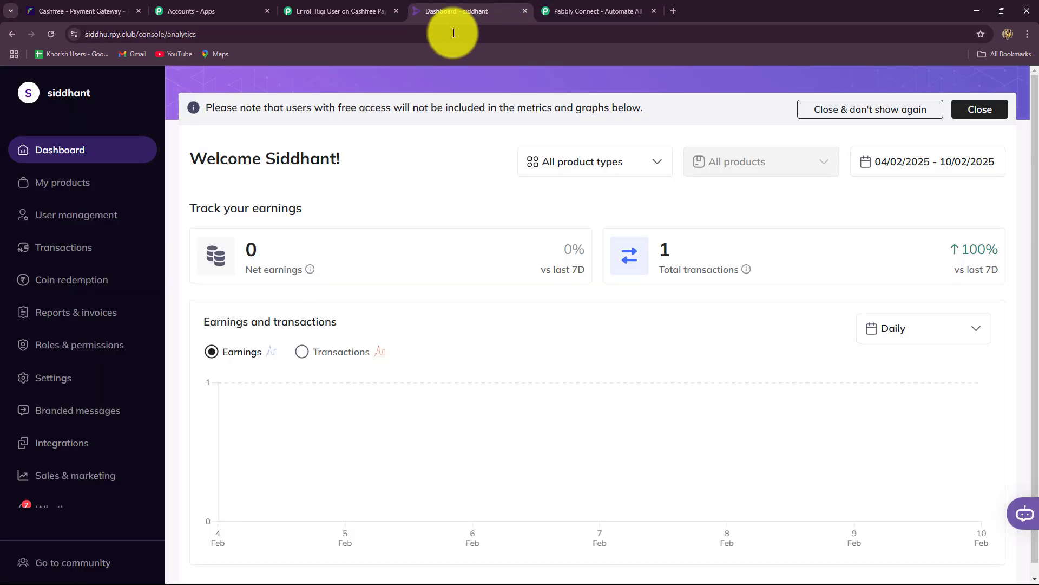
scroll(63, 398, "down", 1)
left_click(60, 394)
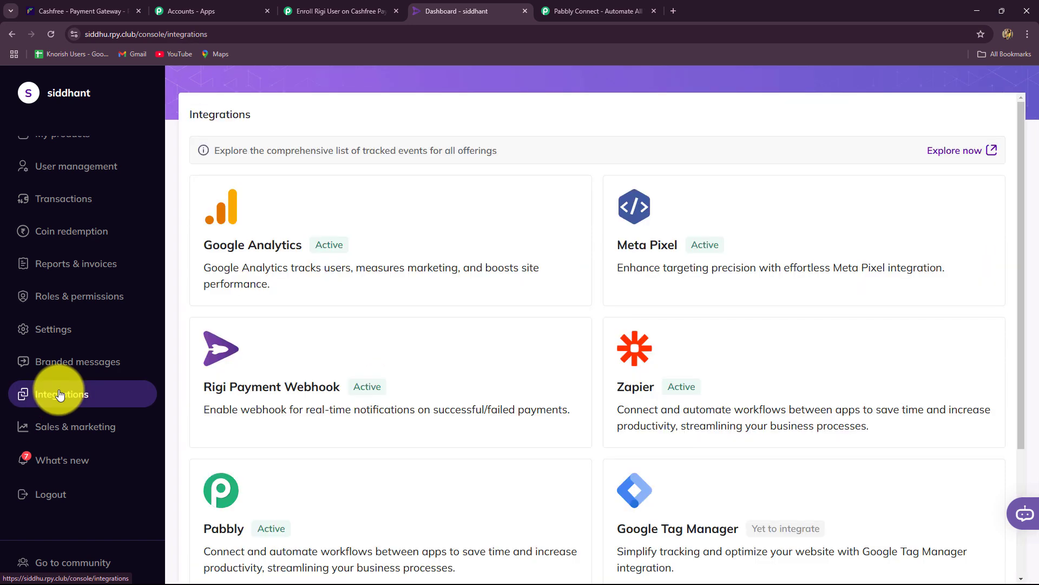
scroll(303, 351, "down", 3)
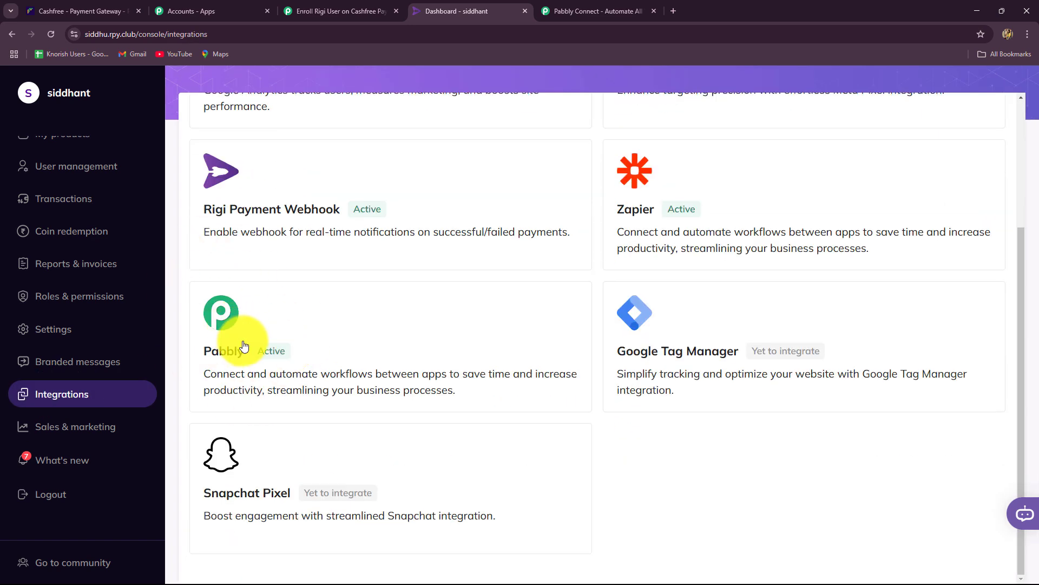
left_click(227, 317)
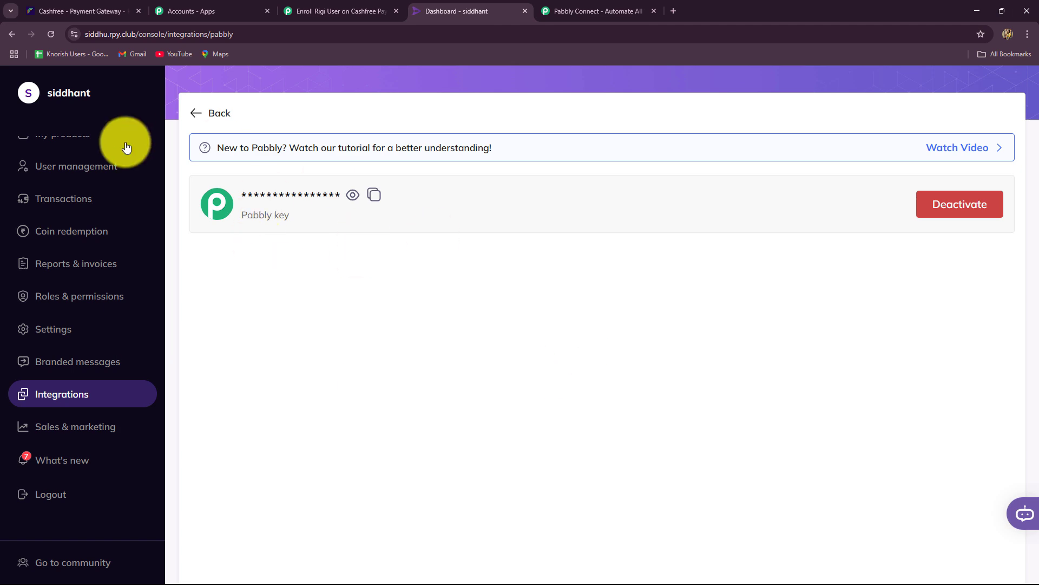
left_click(12, 34)
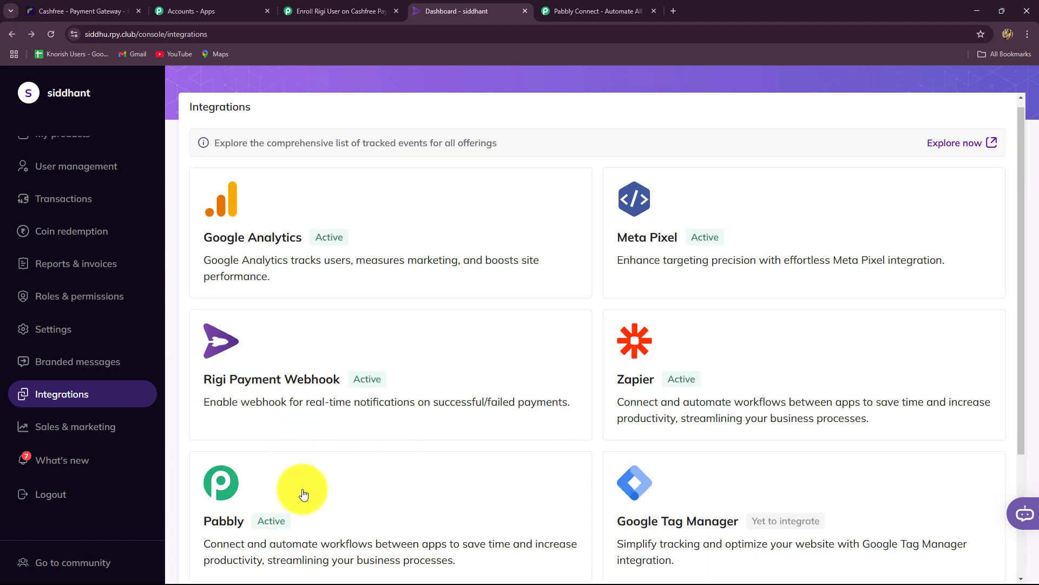
scroll(303, 494, "down", 3)
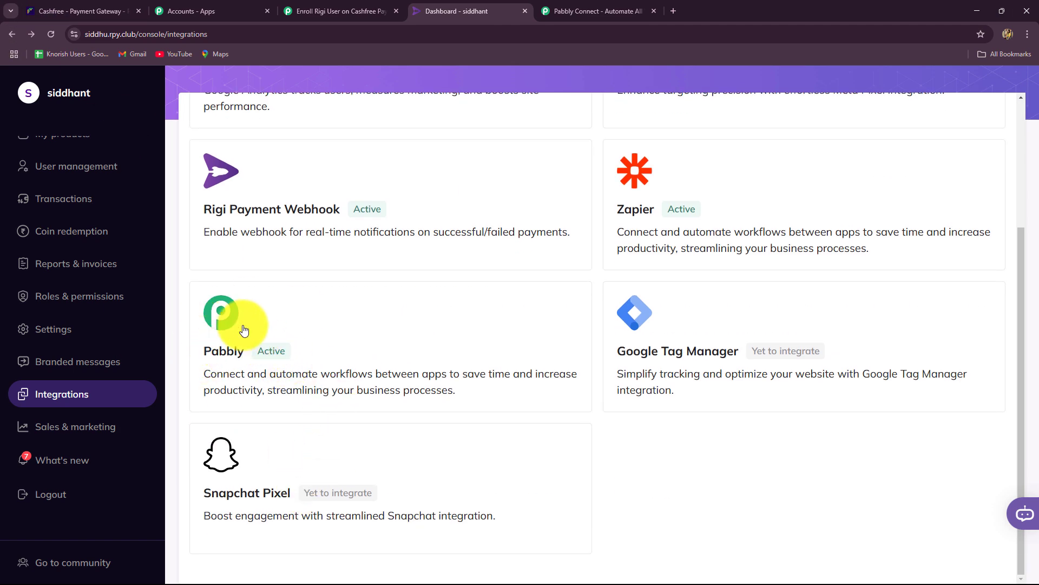
left_click(243, 330)
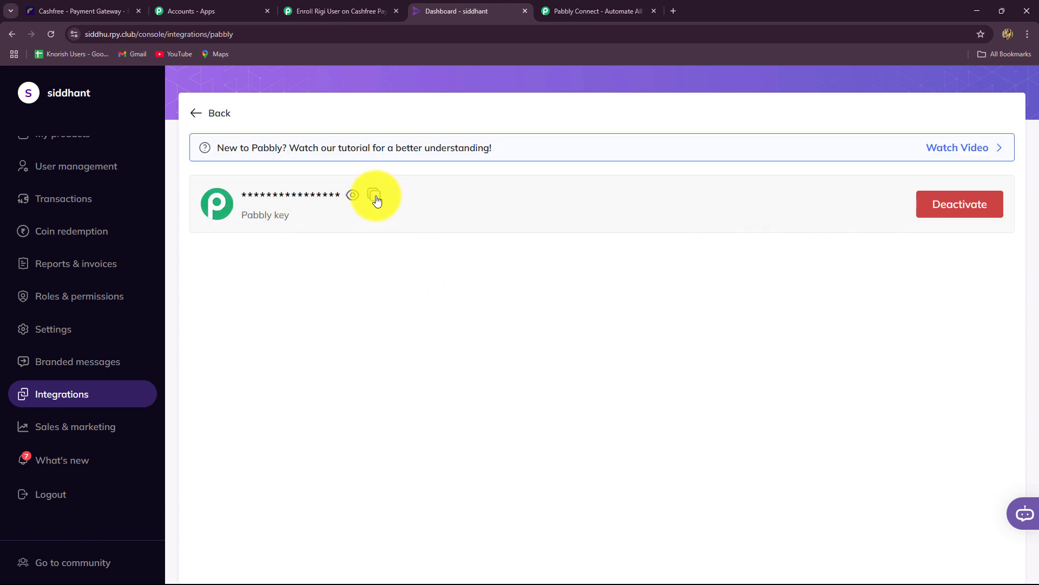
left_click(352, 195)
left_click(399, 197)
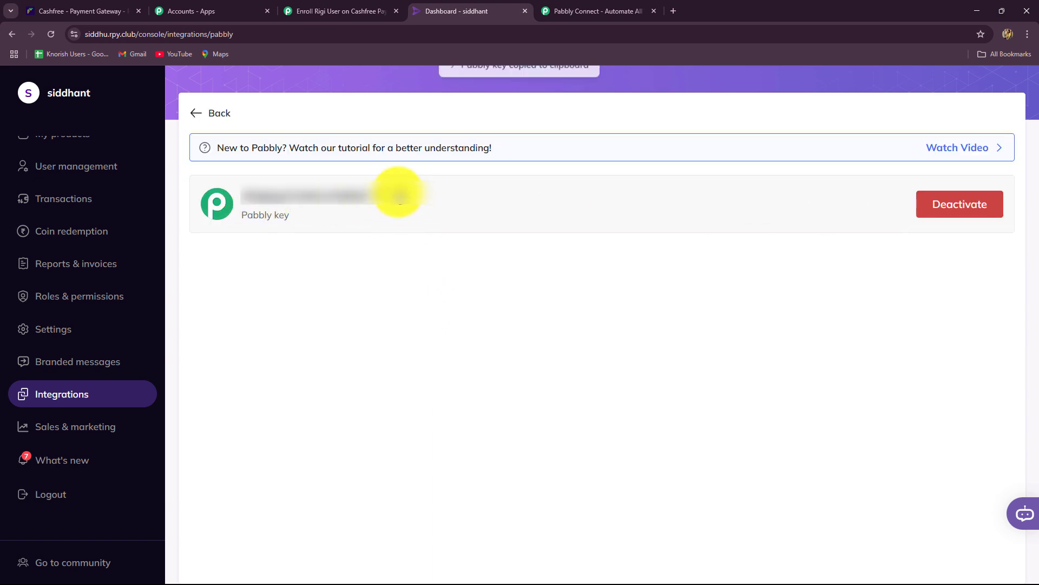
left_click(325, 10)
Paste the Pabbly key as the token and save the Rigi #9 connection.
left_click(509, 373)
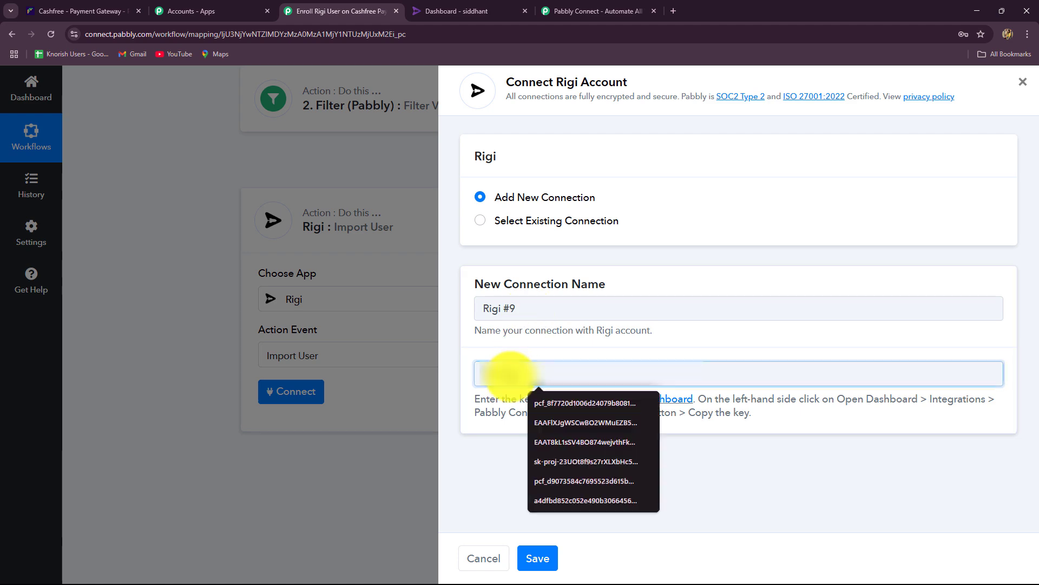
key("ctrl+v")
left_click(538, 558)
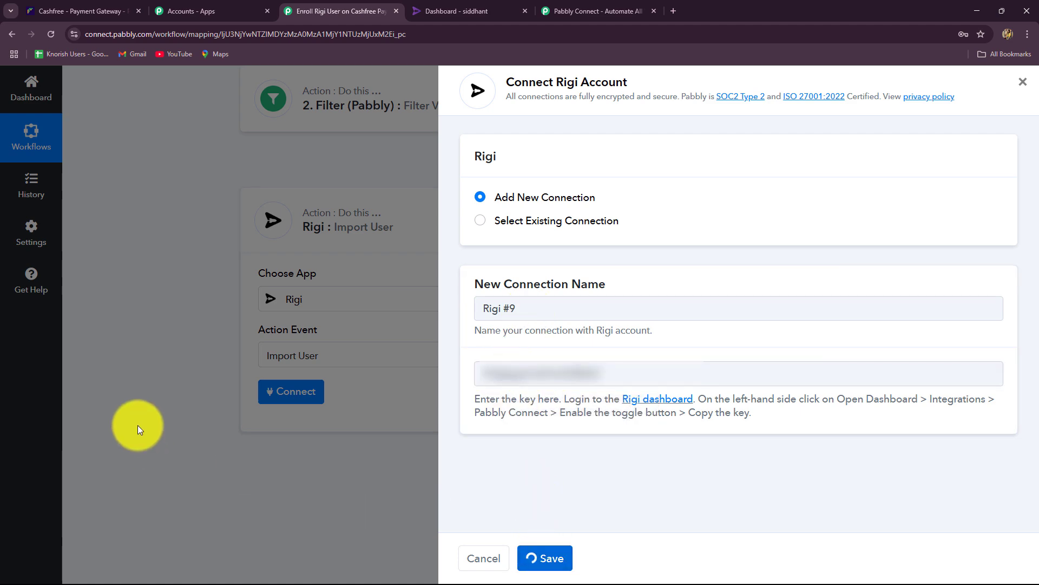
scroll(189, 412, "down", 4)
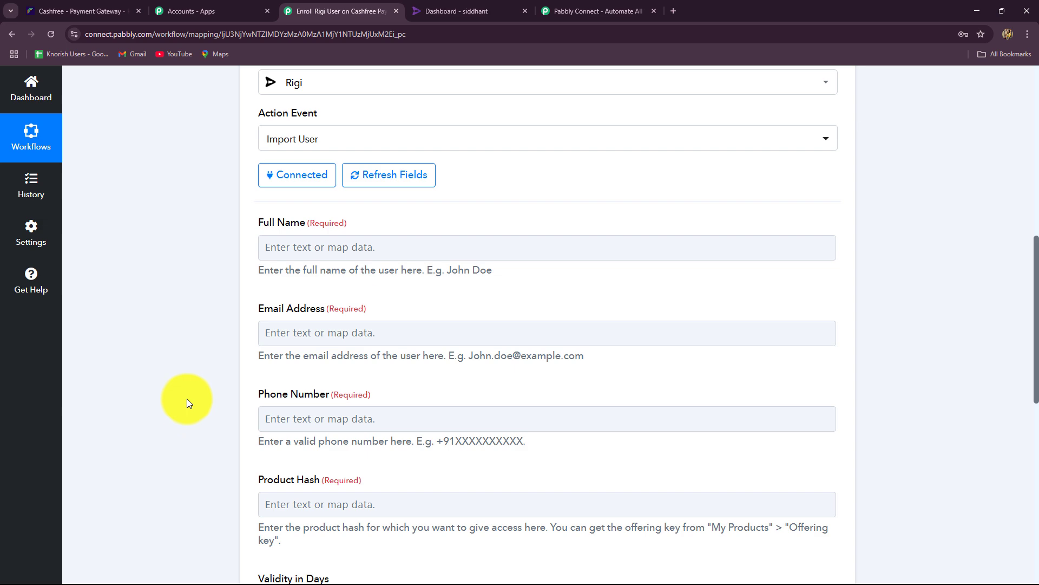
scroll(188, 401, "down", 4)
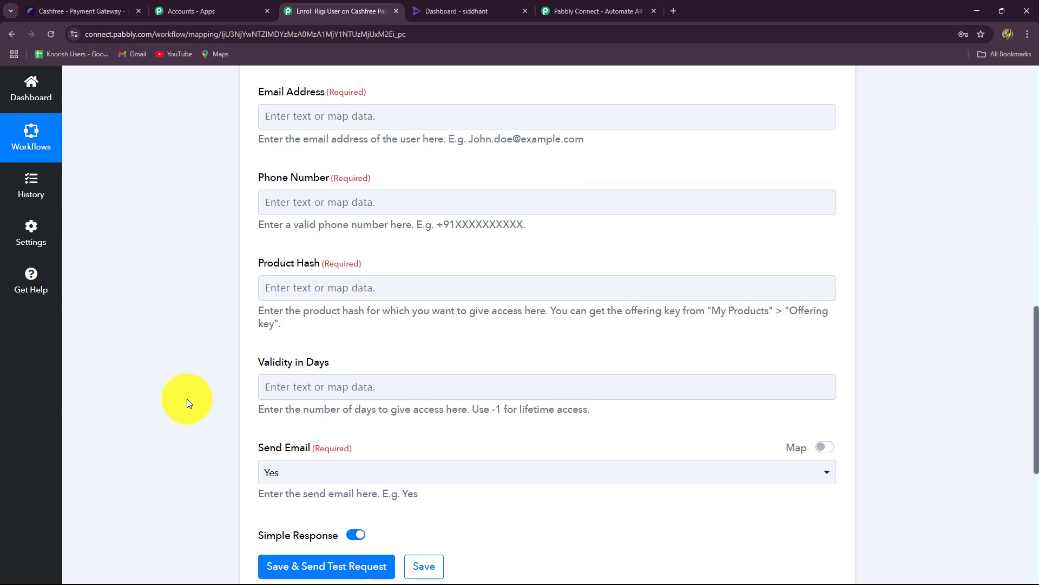
scroll(186, 398, "up", 8)
scroll(187, 398, "down", 4)
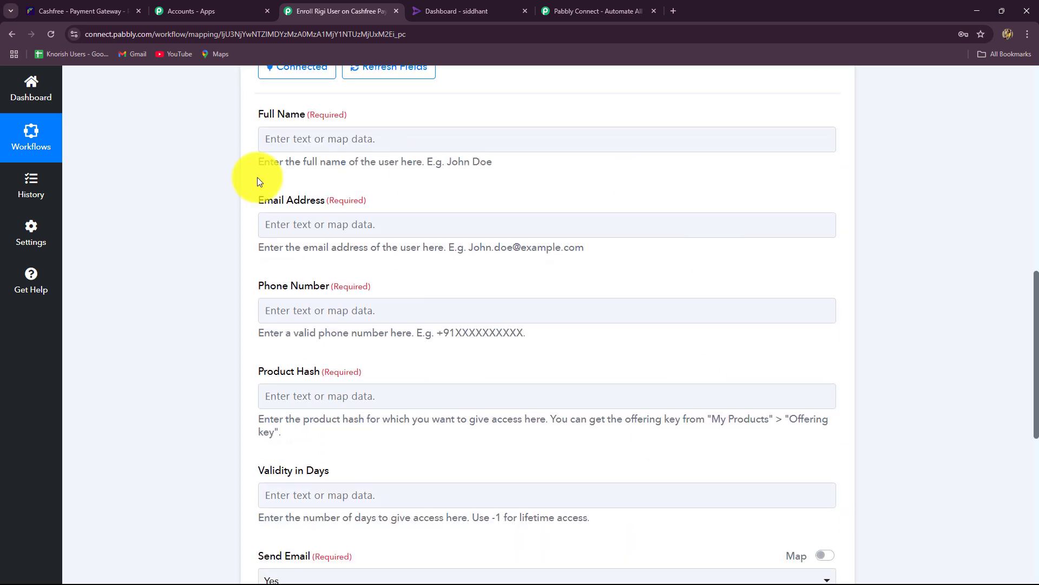
Map the Cashfree customer name and email into Full Name and Email Address.
left_click(343, 139)
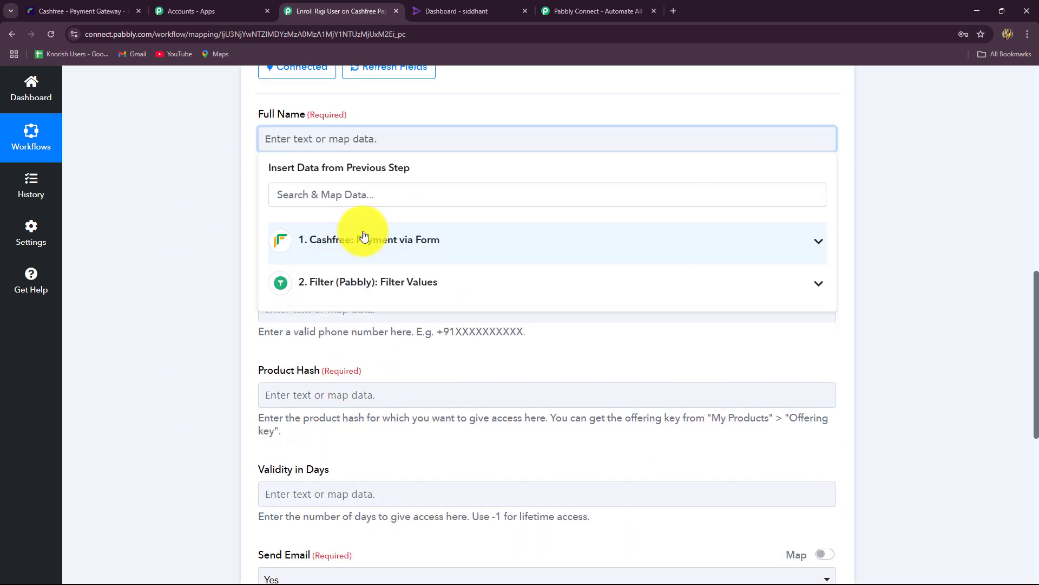
left_click(364, 239)
left_click(358, 196)
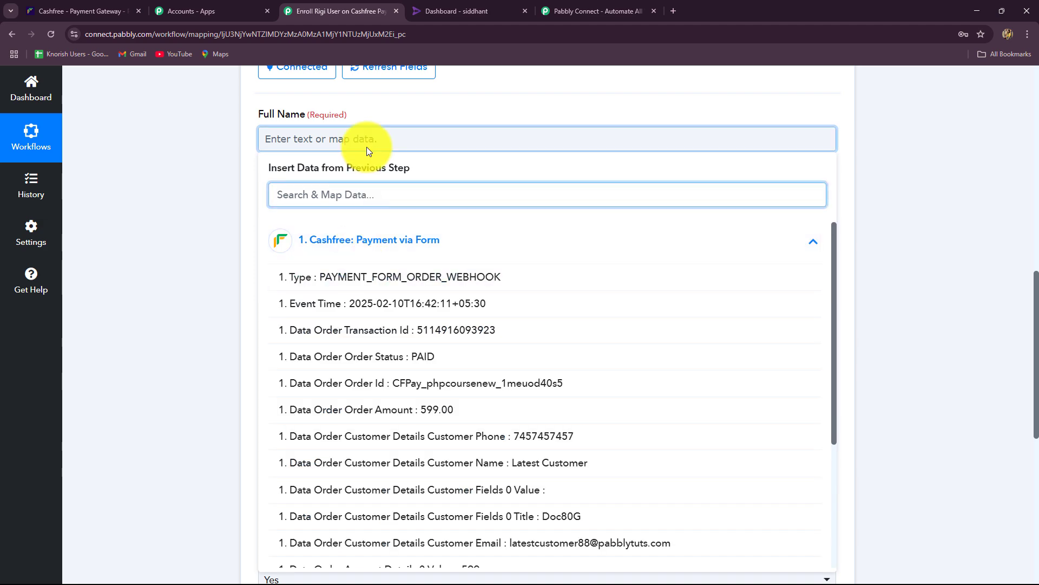
type("name")
left_click(556, 286)
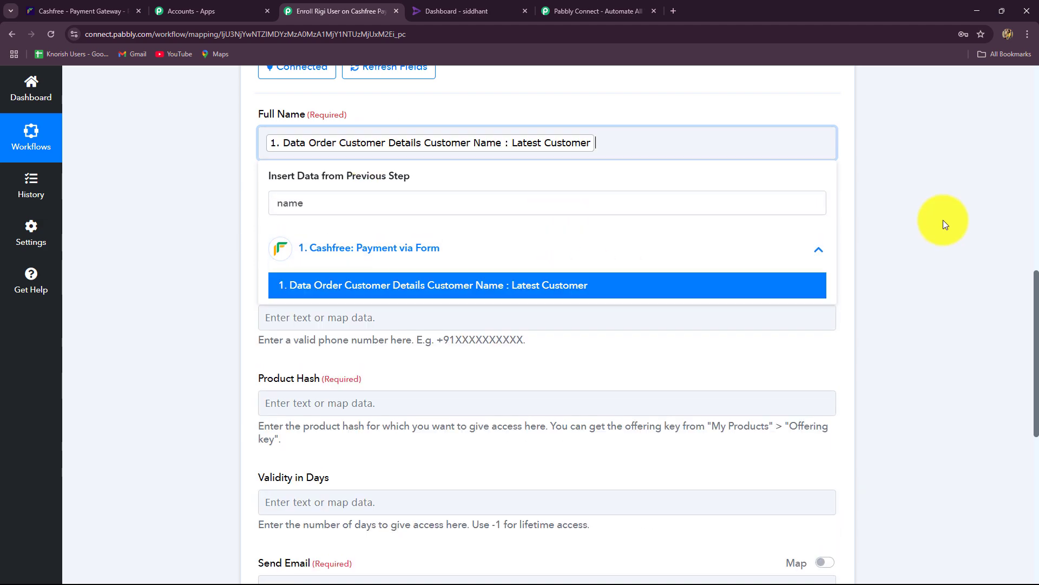
left_click(943, 219)
left_click(347, 234)
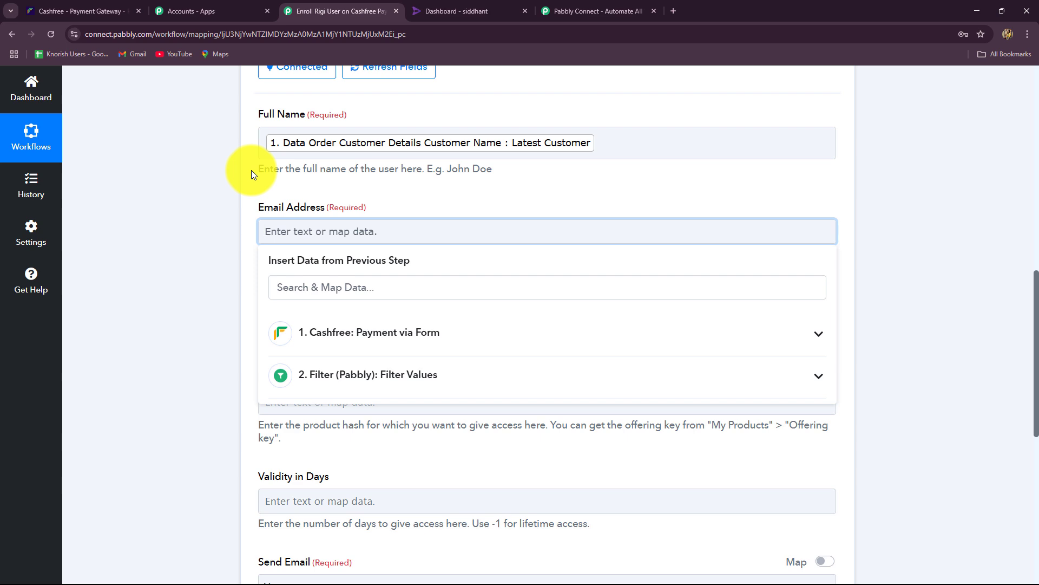
left_click_drag(315, 332, 440, 333)
scroll(462, 417, "down", 5)
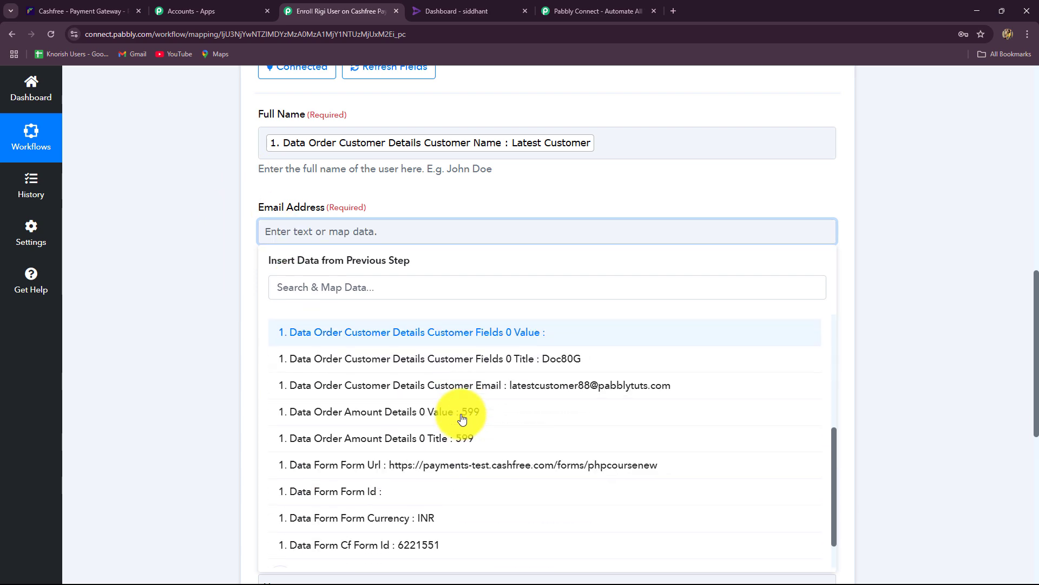
left_click(474, 415)
left_click(241, 277)
Map the Cashfree customer phone into the Phone Number field.
scroll(270, 216, "down", 4)
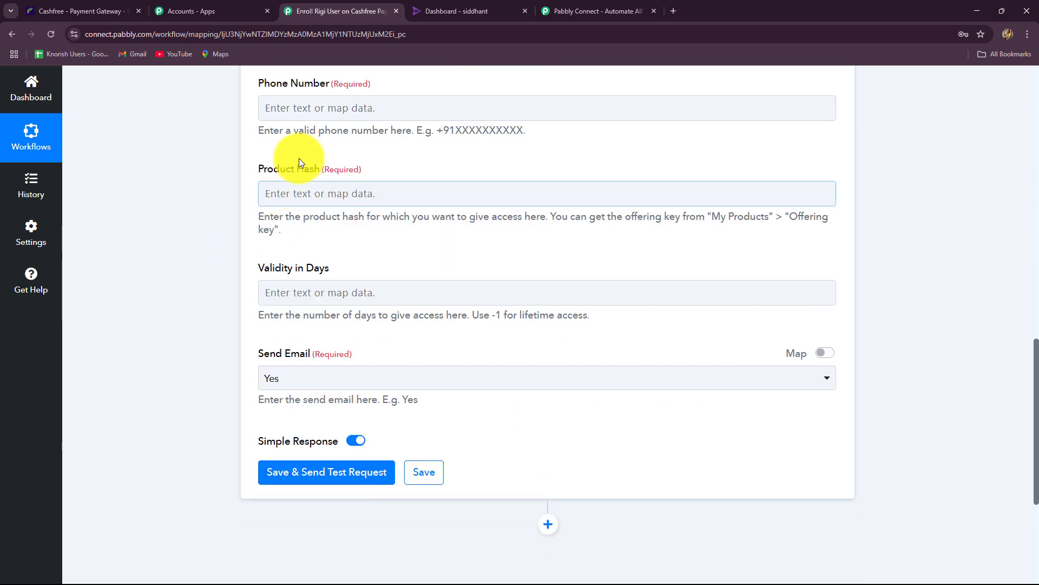
left_click(313, 111)
left_click(371, 208)
left_click(433, 404)
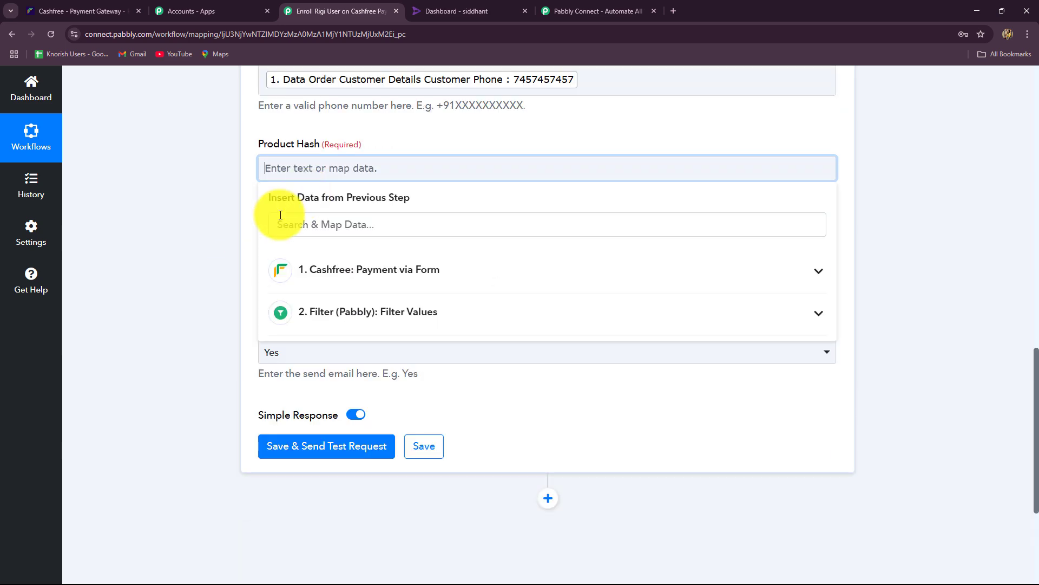
left_click(210, 223)
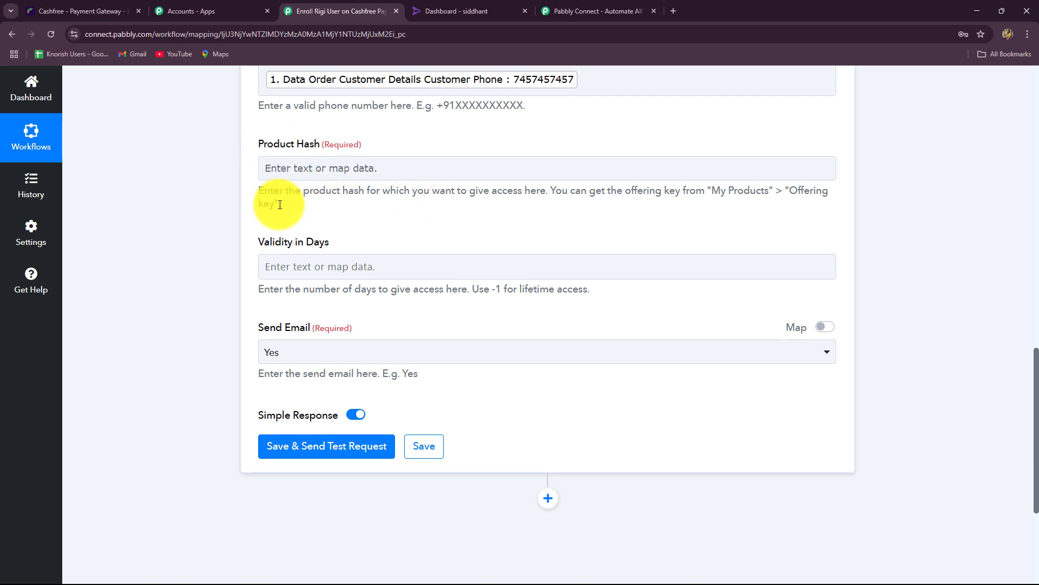
Copy the PHP Programming course's offering key from Rigi's Course list, then return to the Pabbly workflow.
left_click(454, 7)
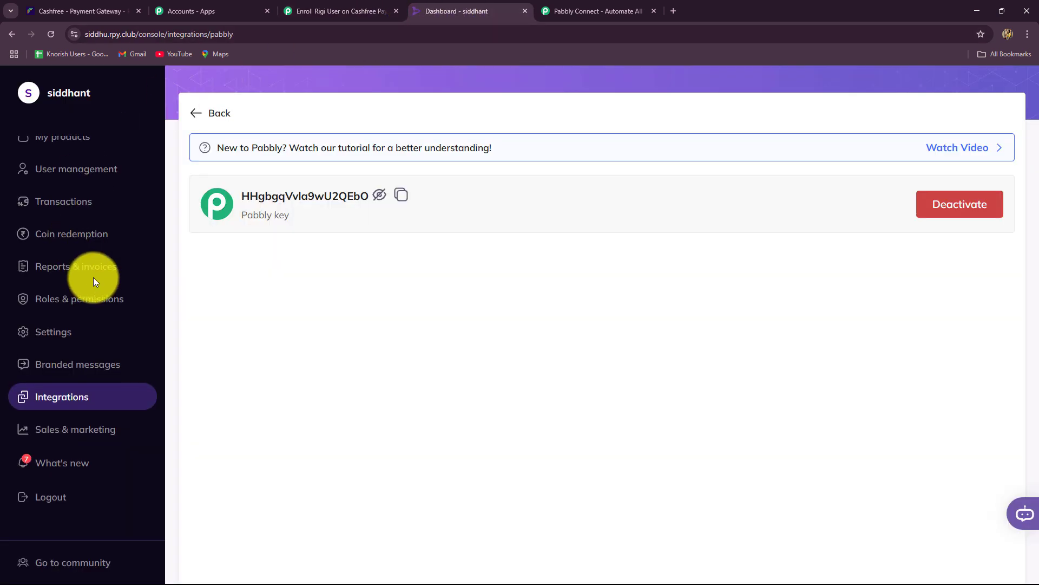
scroll(93, 277, "up", 1)
left_click(63, 183)
scroll(186, 138, "down", 2)
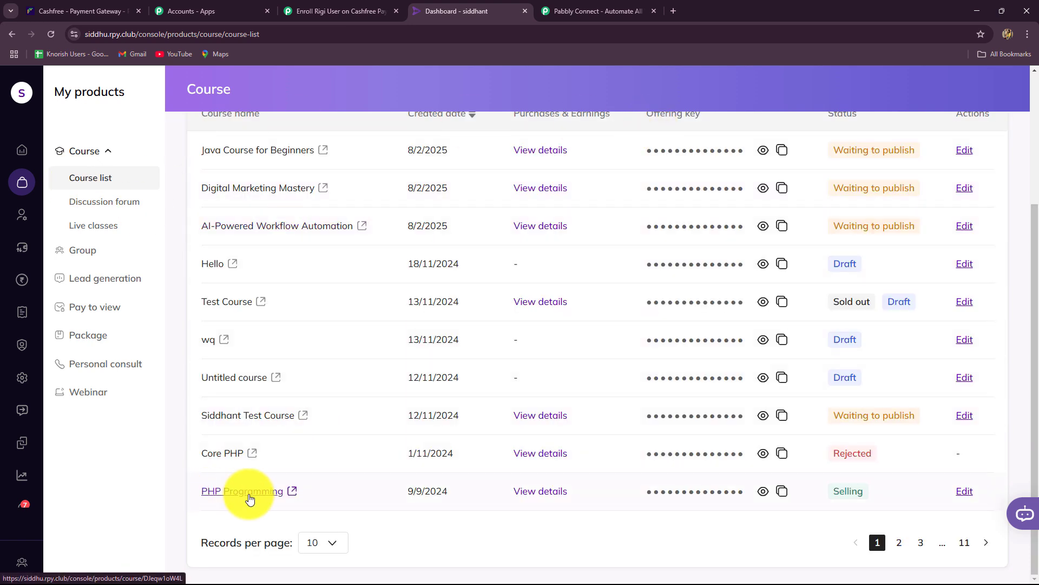
scroll(783, 493, "up", 1)
scroll(783, 490, "down", 1)
left_click(781, 491)
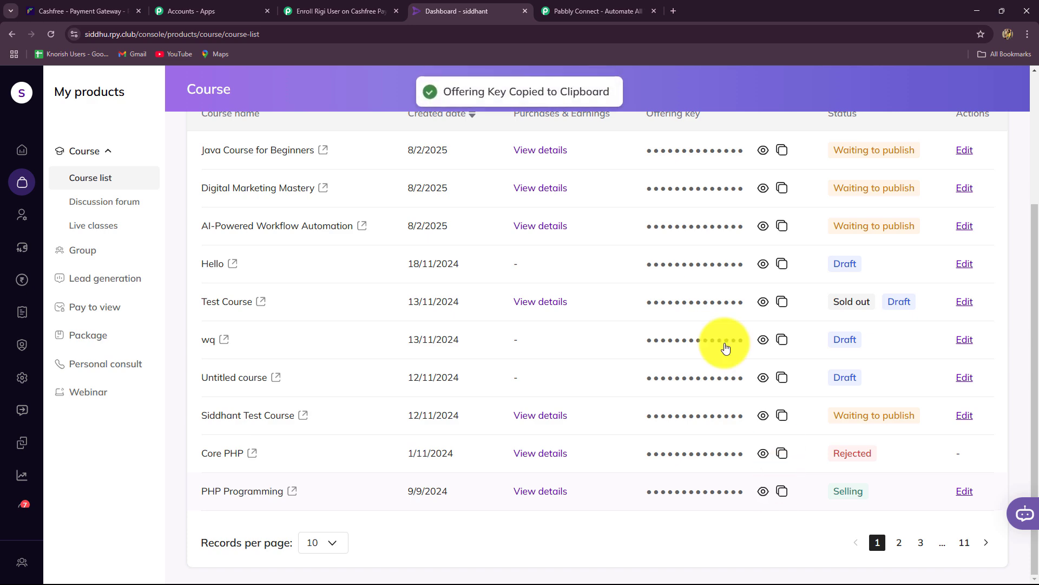
left_click(580, 8)
left_click(369, 11)
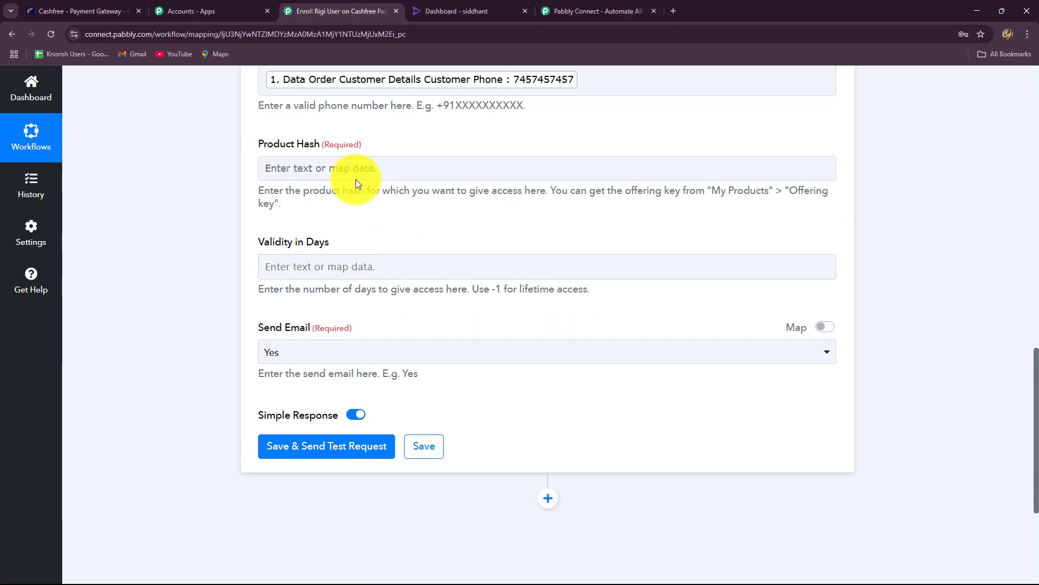
Paste the copied PHP Programming offering key into the Product Hash field.
left_click(355, 177)
key("ctrl+v")
left_click(161, 164)
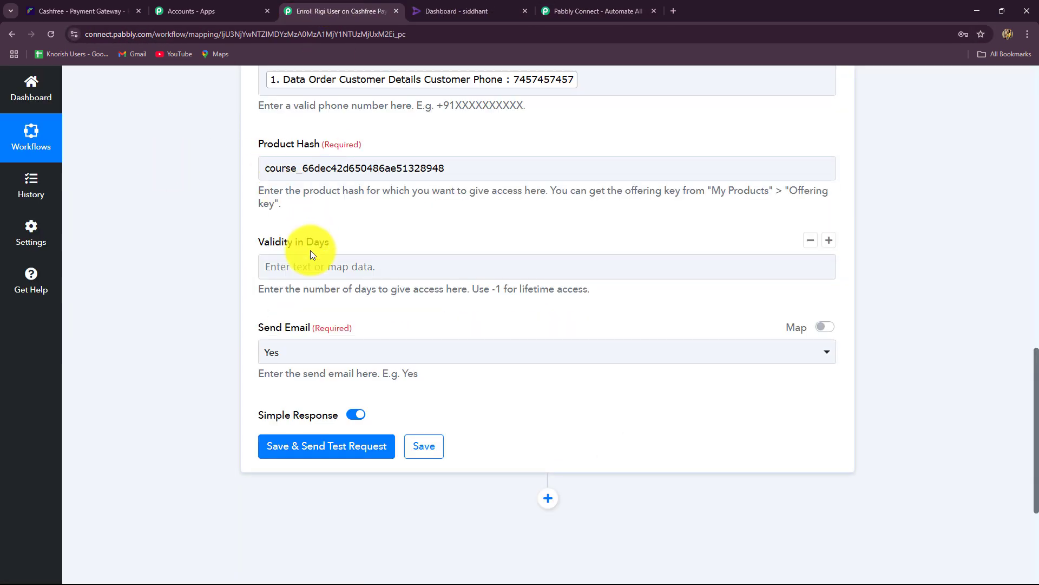
Keep Send Email on Yes and send a test Import User request that returns Success.
scroll(311, 250, "down", 2)
left_click(320, 166)
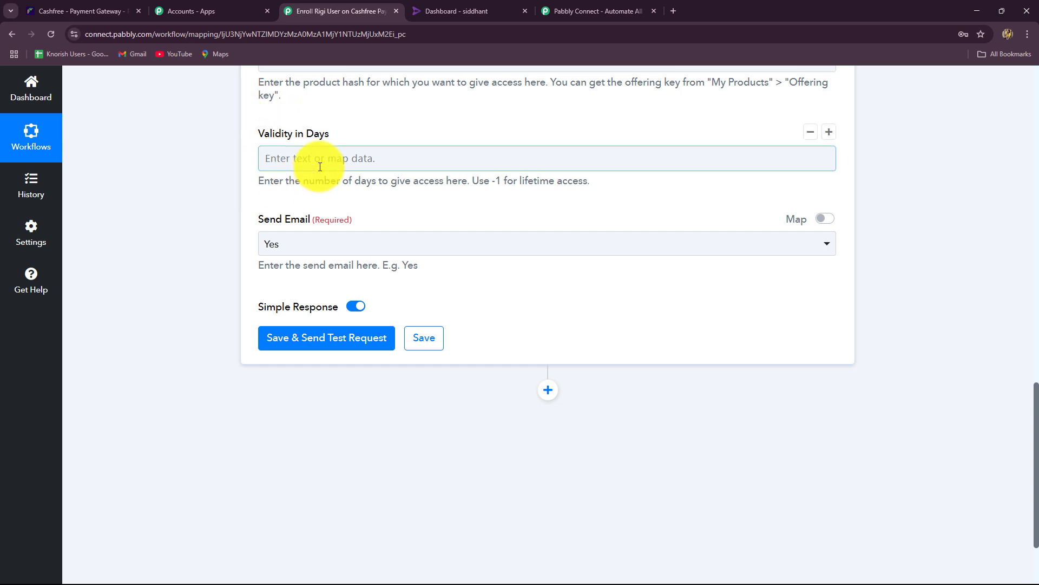
left_click(310, 243)
left_click(210, 326)
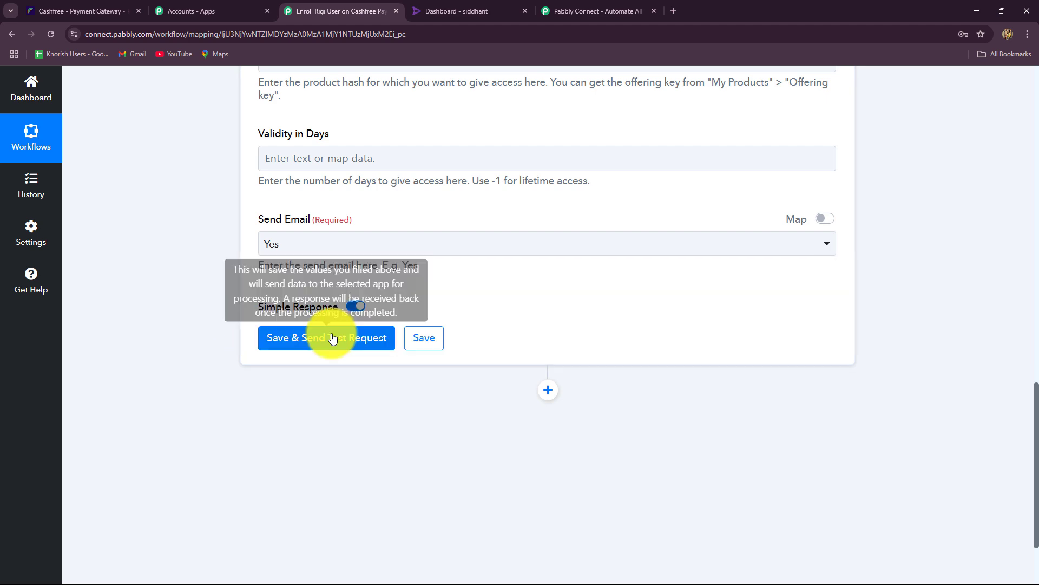
left_click(333, 338)
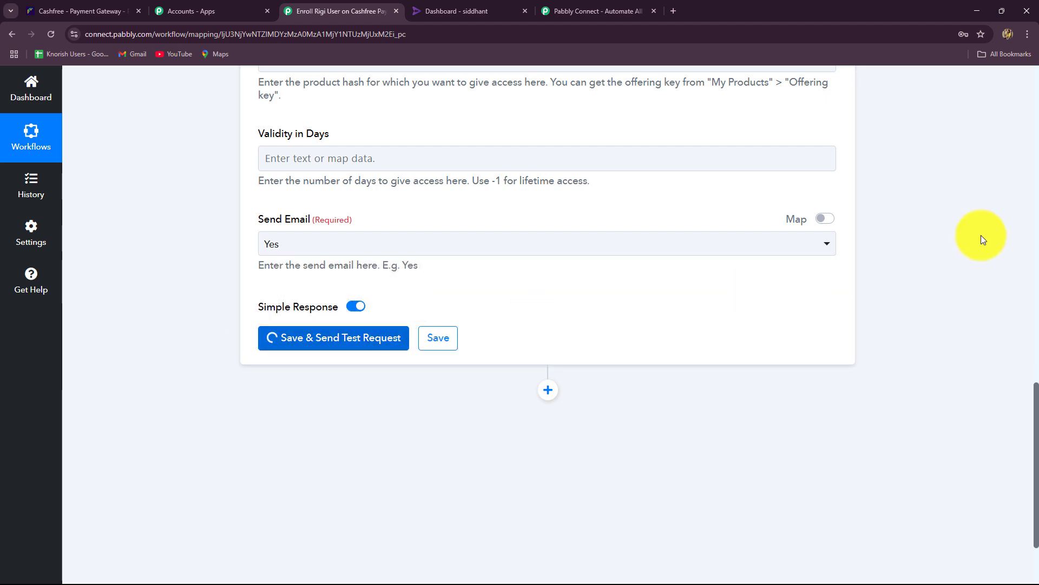
scroll(981, 235, "down", 5)
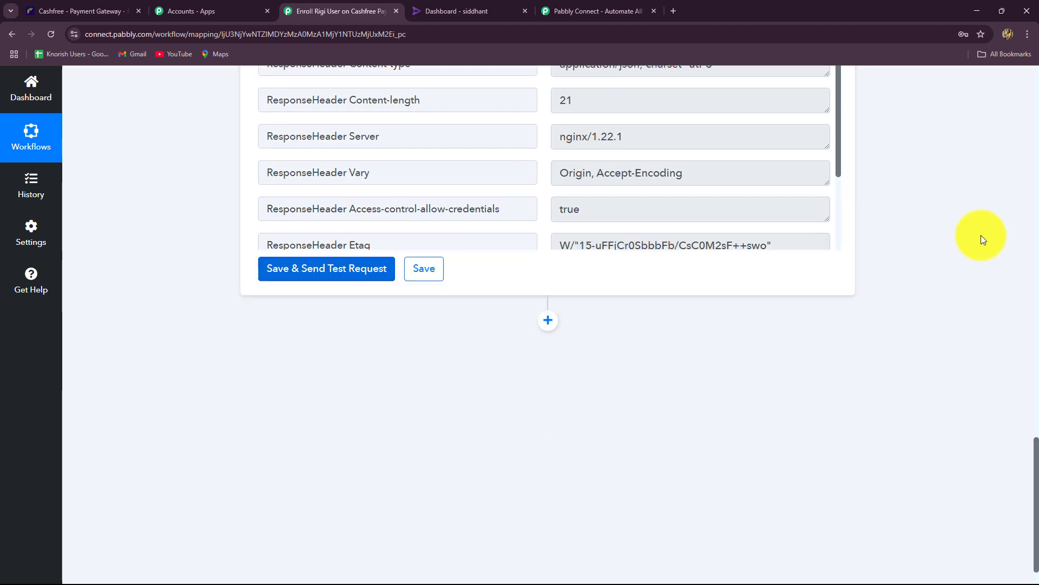
scroll(981, 235, "up", 4)
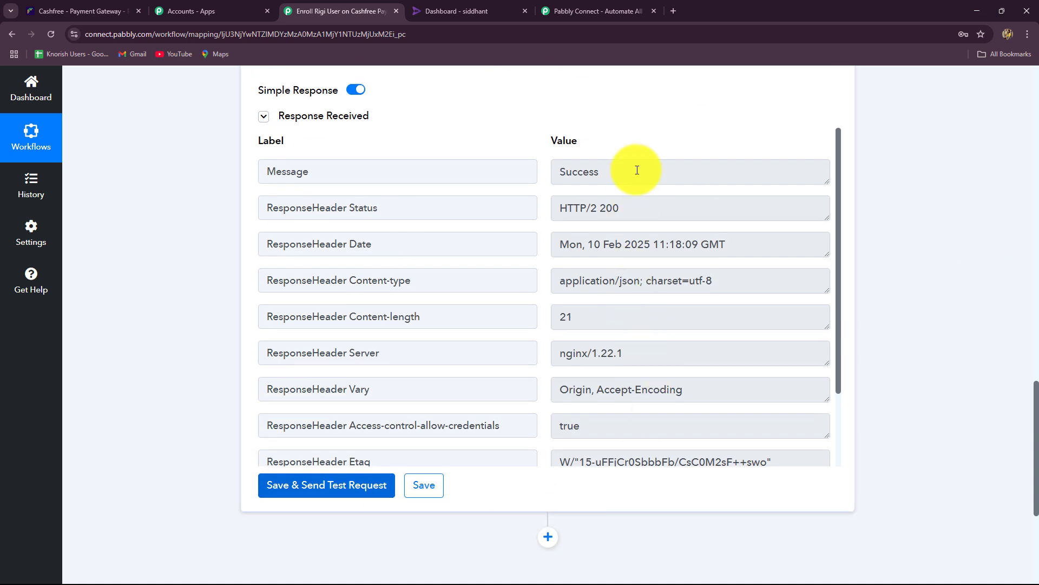
double_click(637, 169)
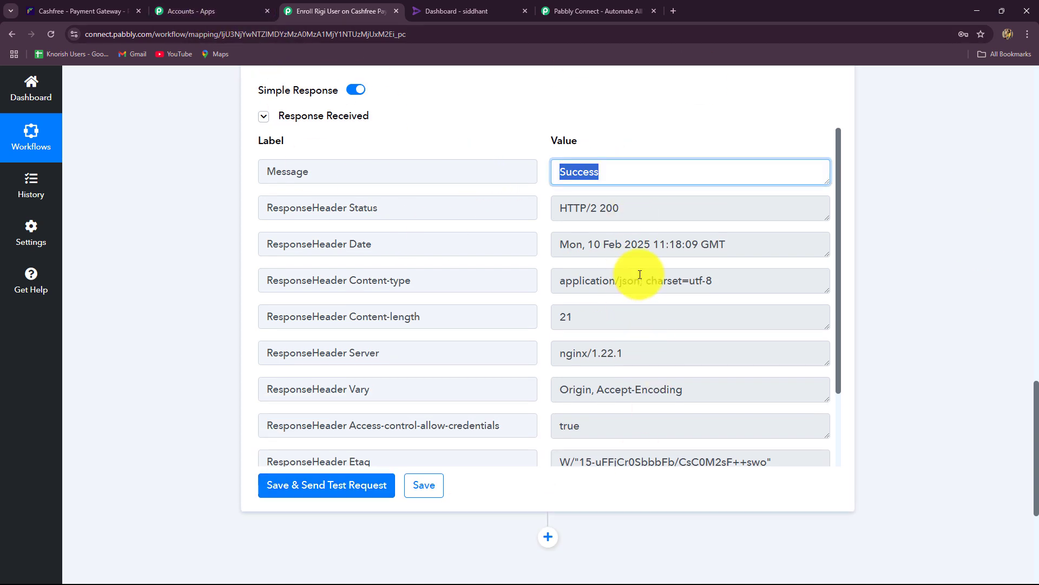
Check in Rigi's User management that the new customer has active lifetime PHP Programming access.
left_click(471, 7)
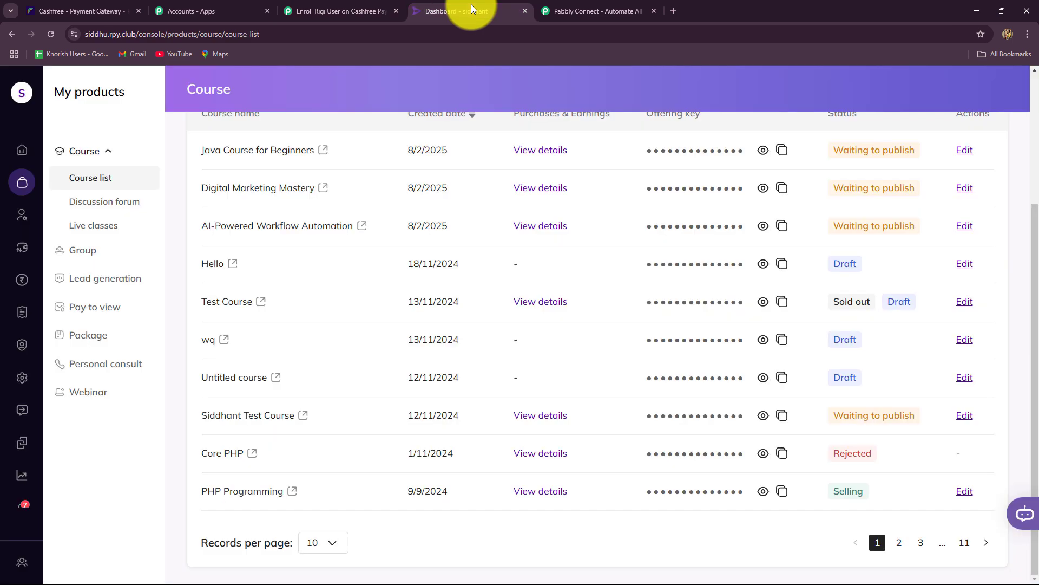
left_click(22, 215)
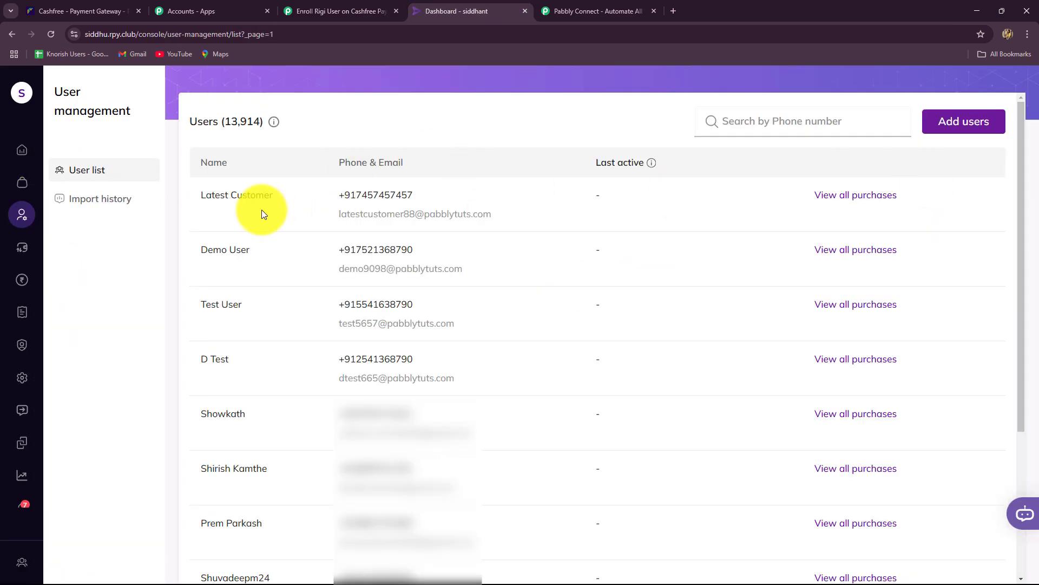
left_click(821, 195)
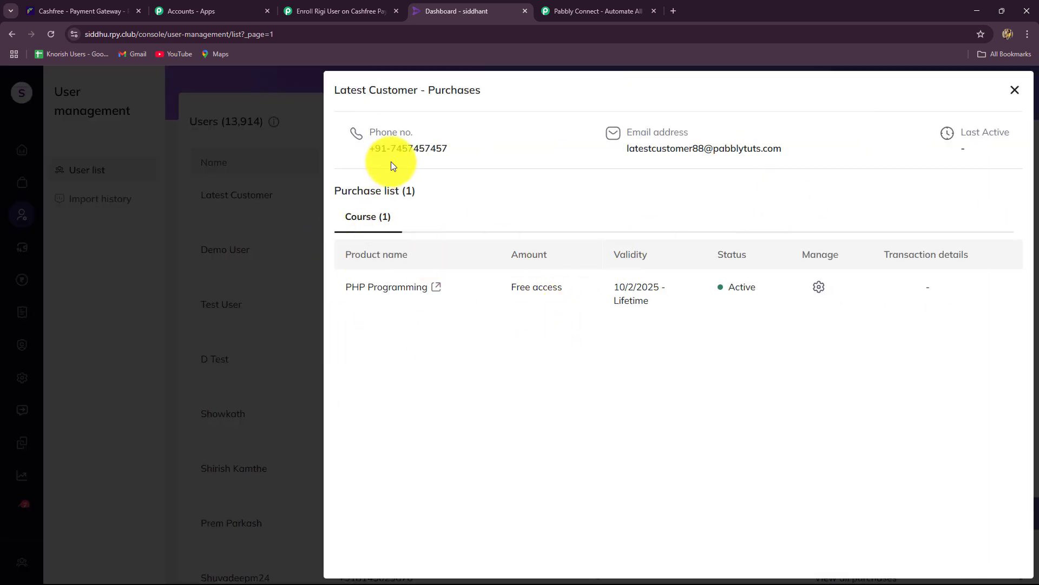
Back in the Pabbly workflow, collapse the Rigi Import User step.
left_click(332, 8)
scroll(1008, 370, "up", 15)
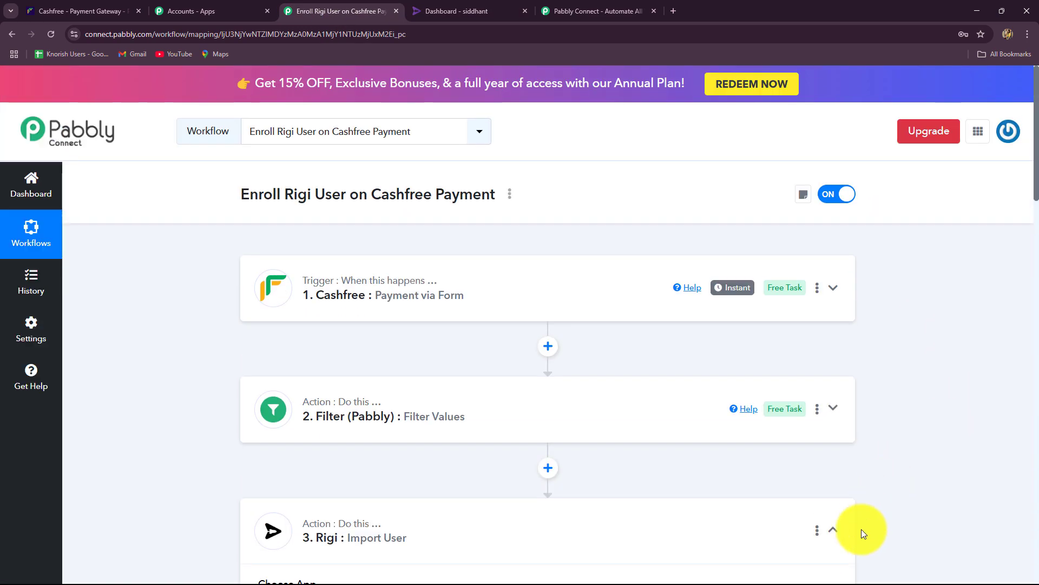
left_click(847, 529)
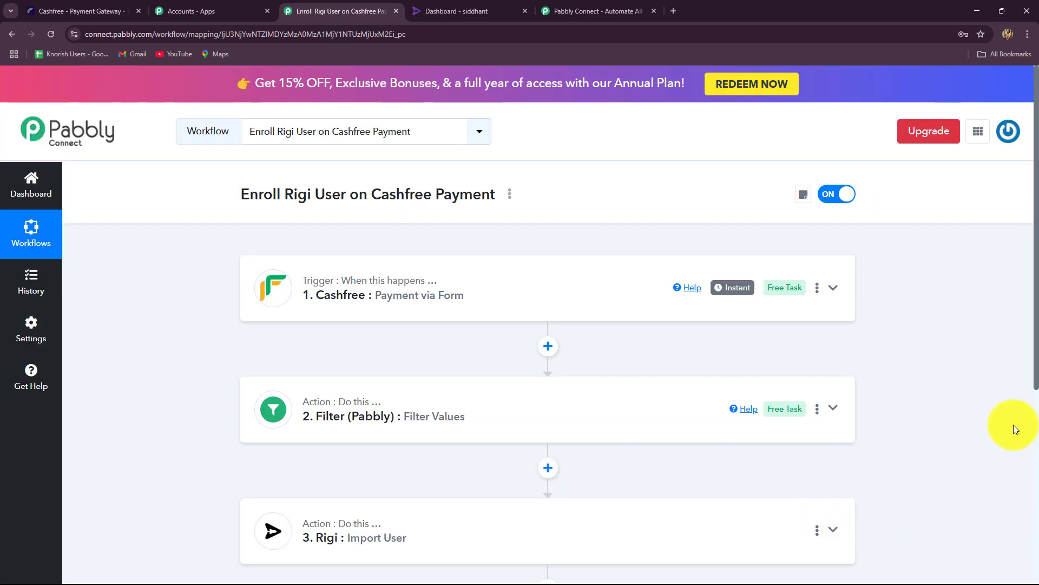
scroll(1013, 425, "down", 2)
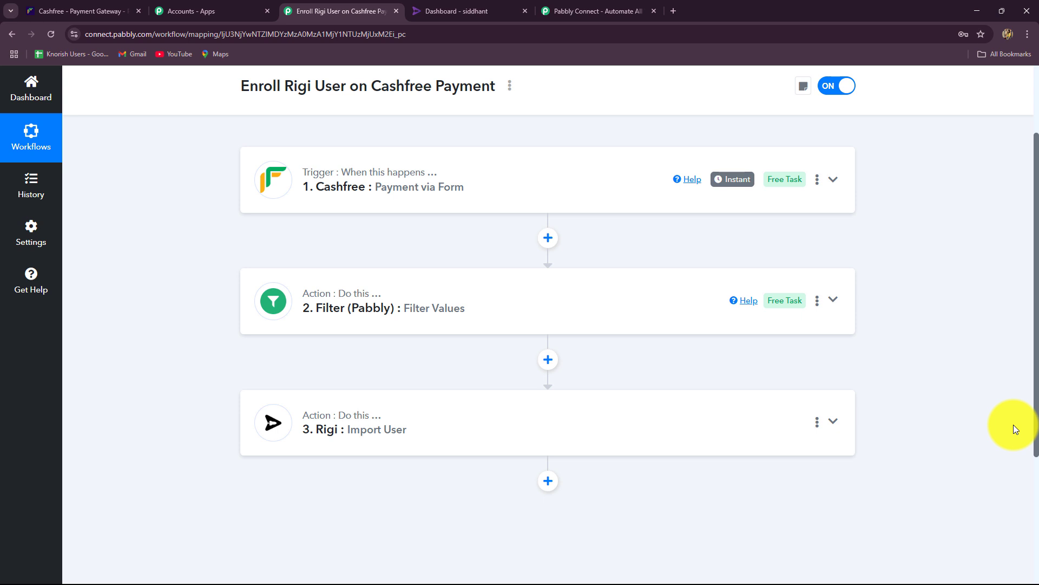